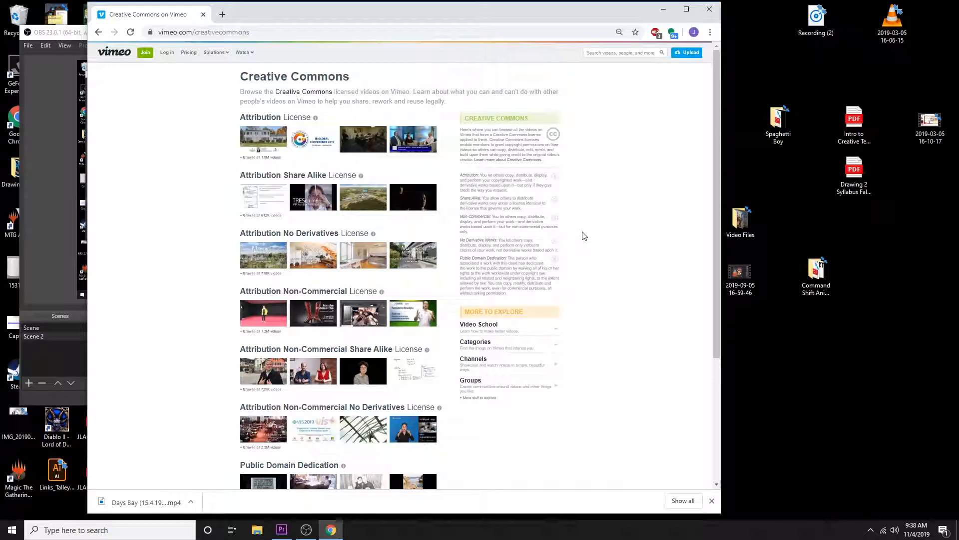
# Browse the Creative Commons Public Domain Dedication videos on Vimeo and search within them for "timelapse"
pyautogui.scroll(-1, 581, 235)
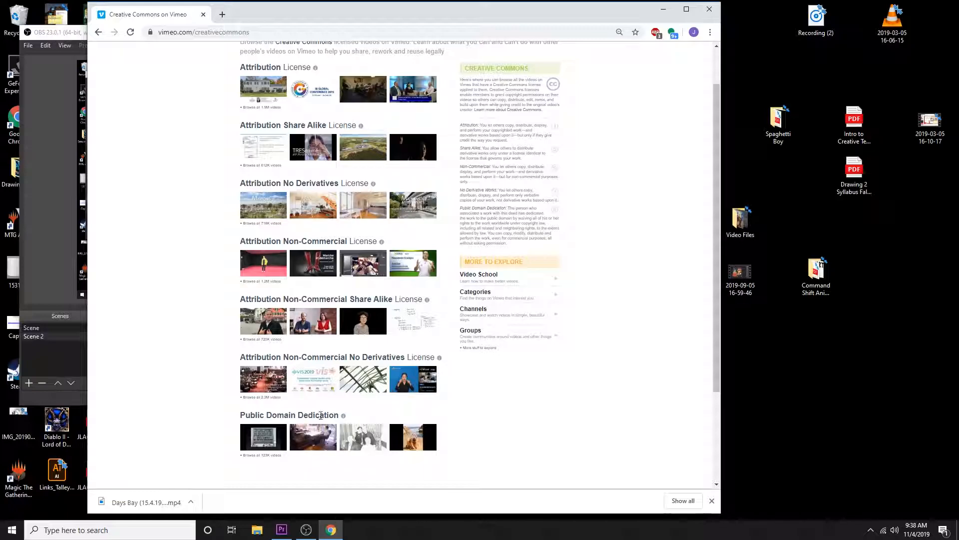
pyautogui.click(259, 456)
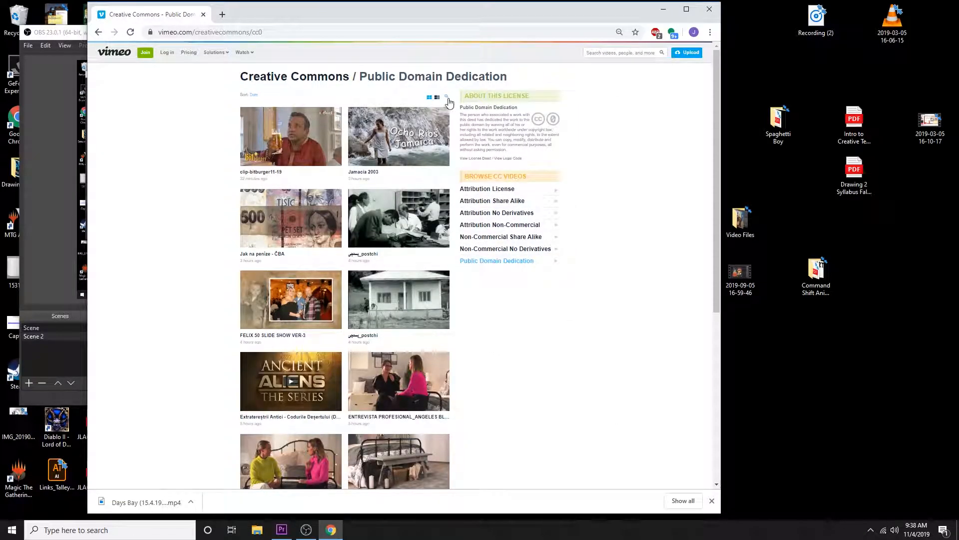
pyautogui.click(447, 98)
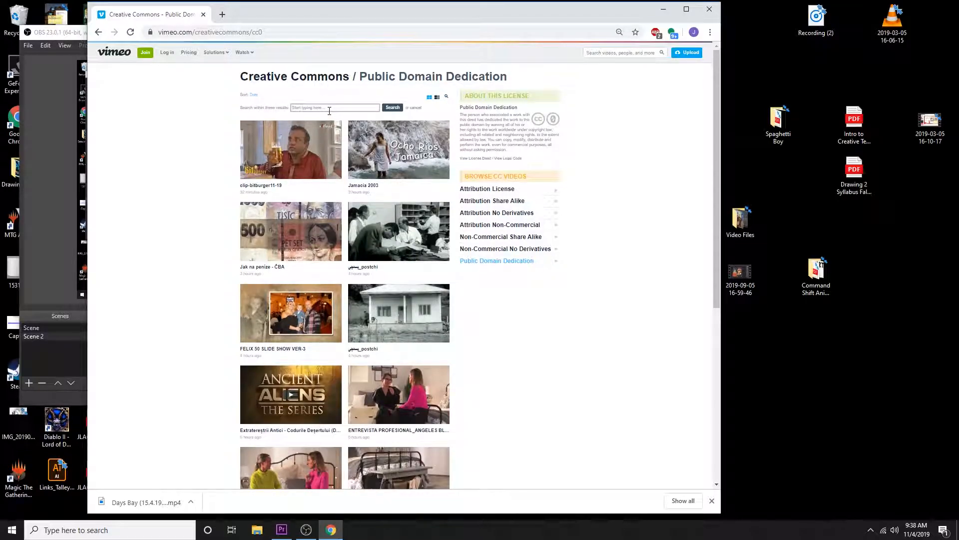
pyautogui.write('time')
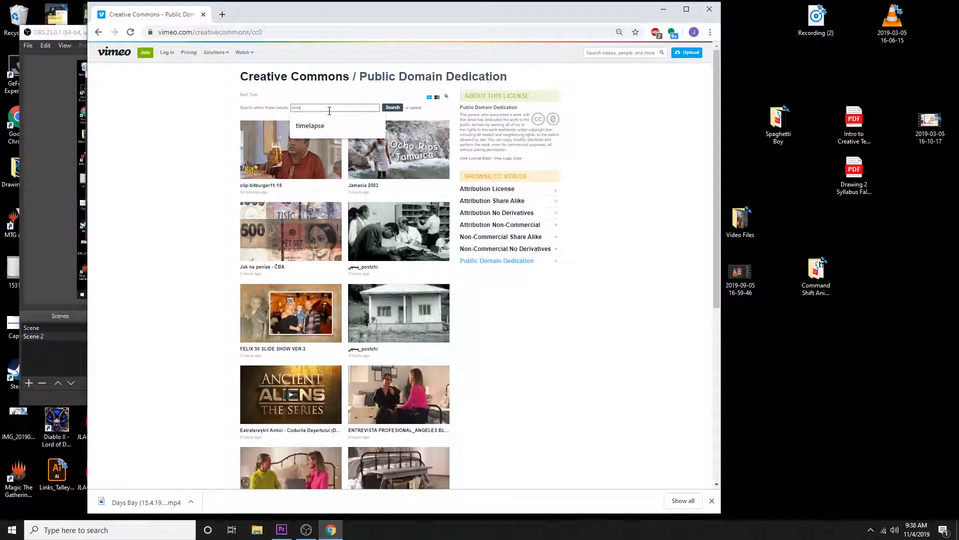
pyautogui.press('Down')
pyautogui.press('Return')
pyautogui.press('Return')
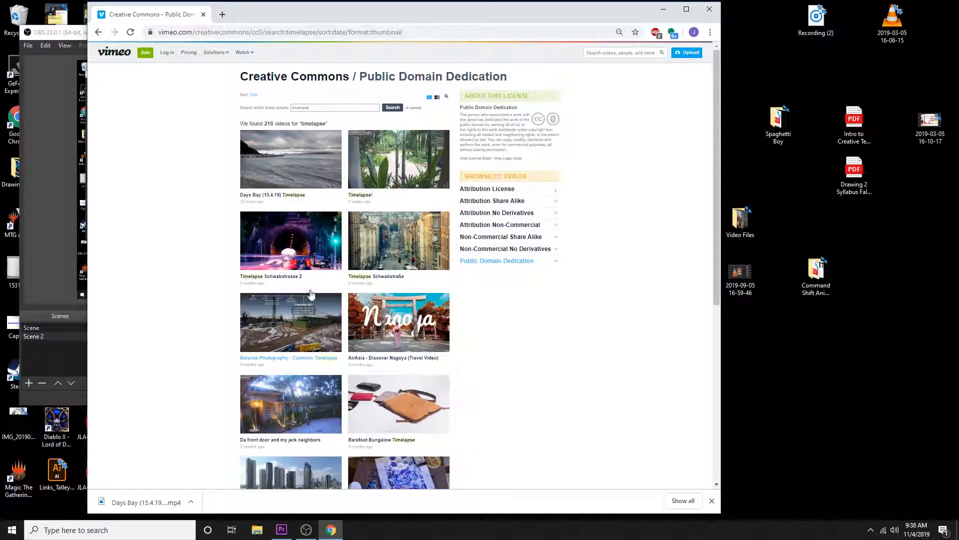
# Open the "Timelapse!" video, pause it, and view its available download resolutions without downloading any
pyautogui.click(392, 159)
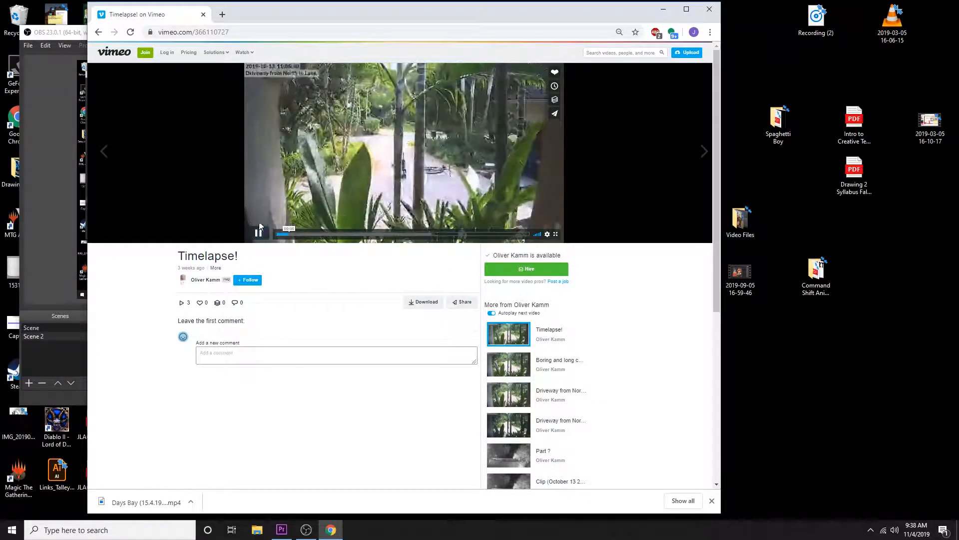
pyautogui.click(259, 232)
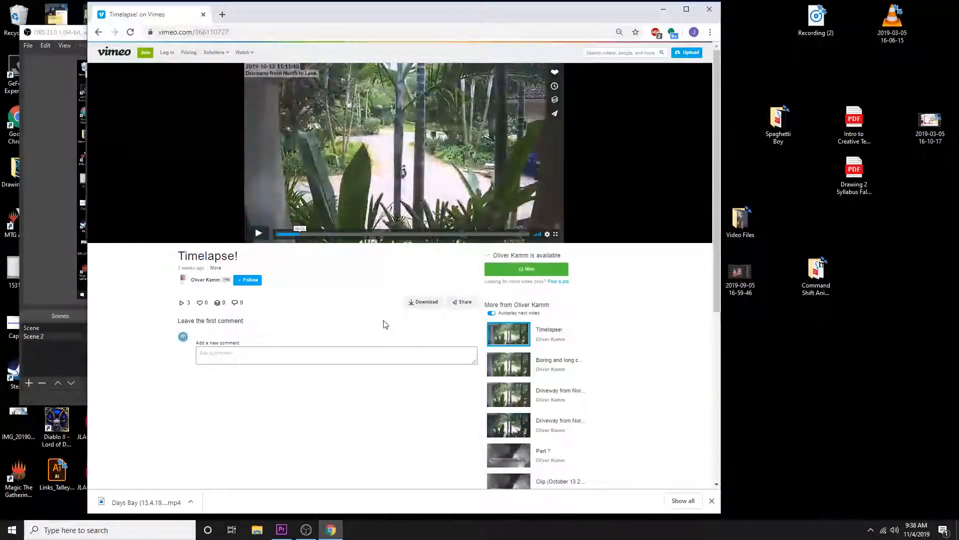
pyautogui.click(424, 302)
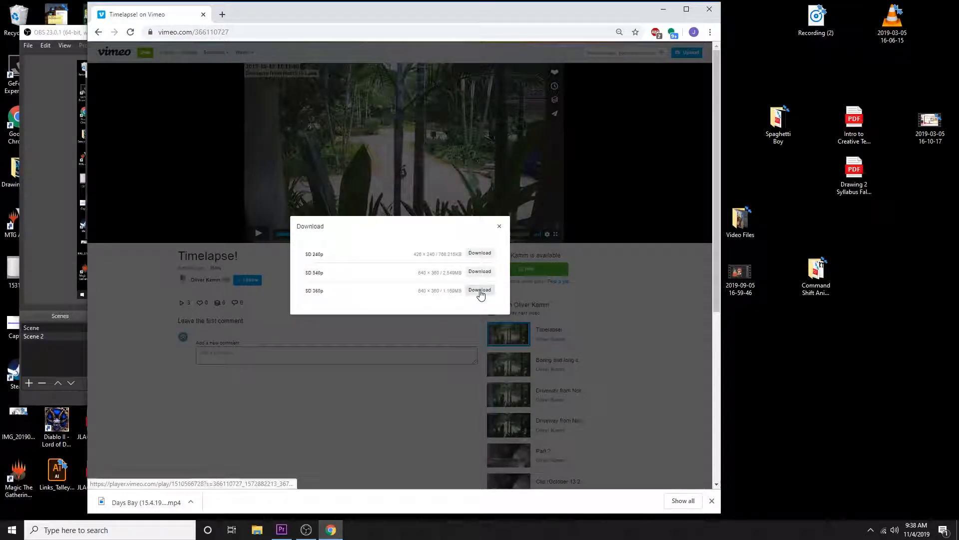
pyautogui.click(499, 227)
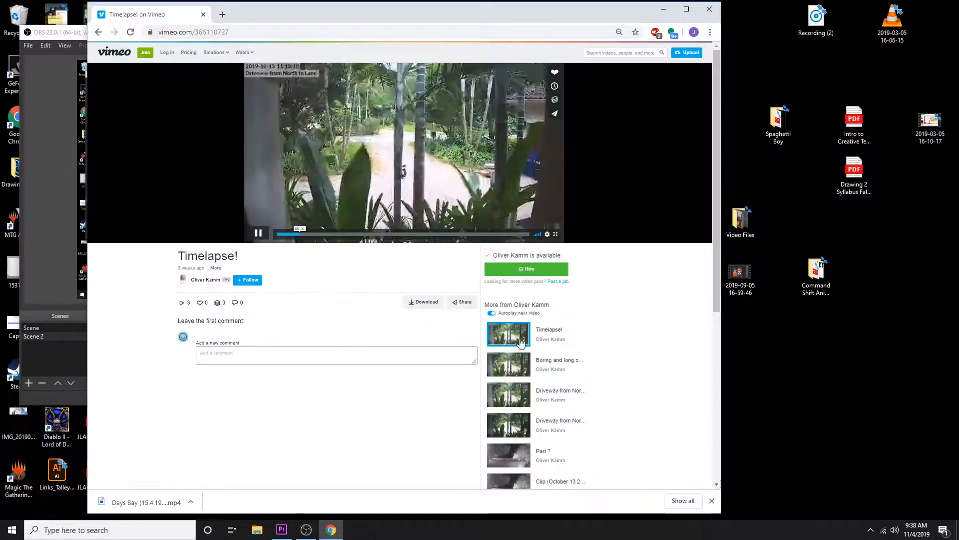
pyautogui.click(258, 233)
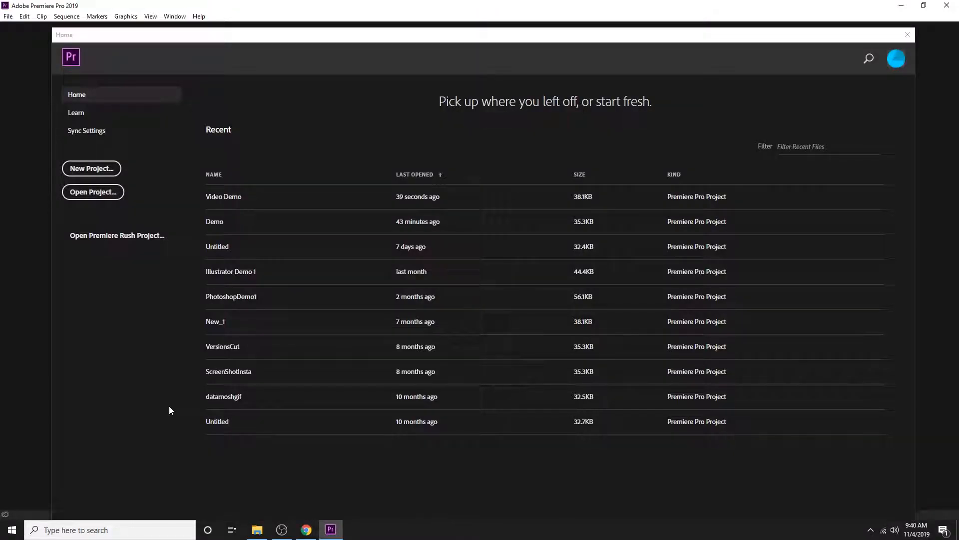
# Create a new Premiere Pro project named Video Demo, overwriting the existing project of that name
pyautogui.click(103, 169)
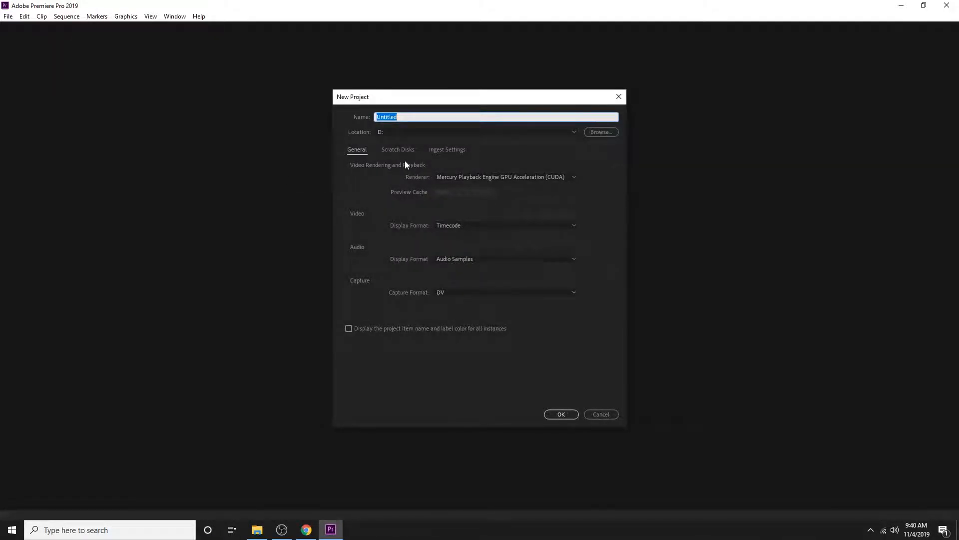
pyautogui.write('Video Demo')
pyautogui.click(563, 415)
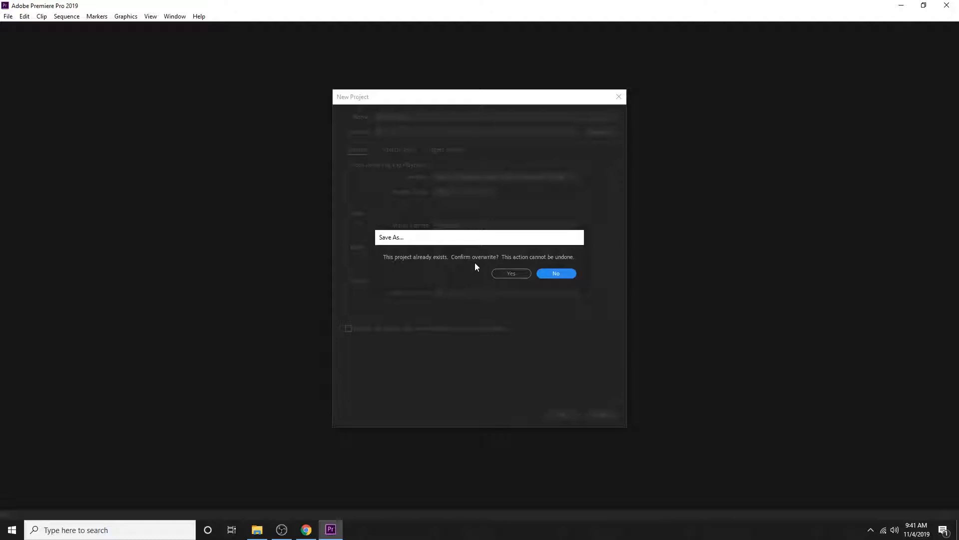
pyautogui.click(512, 273)
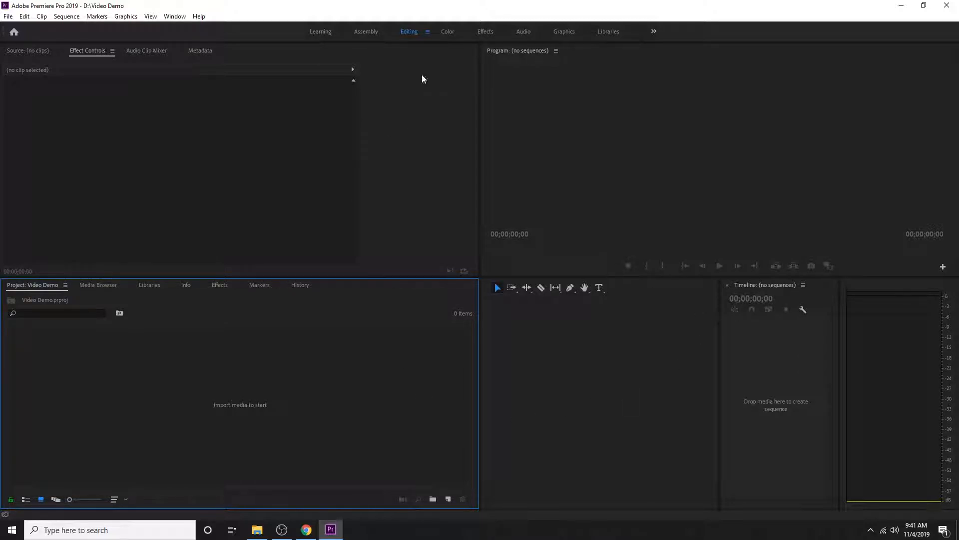
# Reset the Editing workspace to its saved layout
pyautogui.click(428, 32)
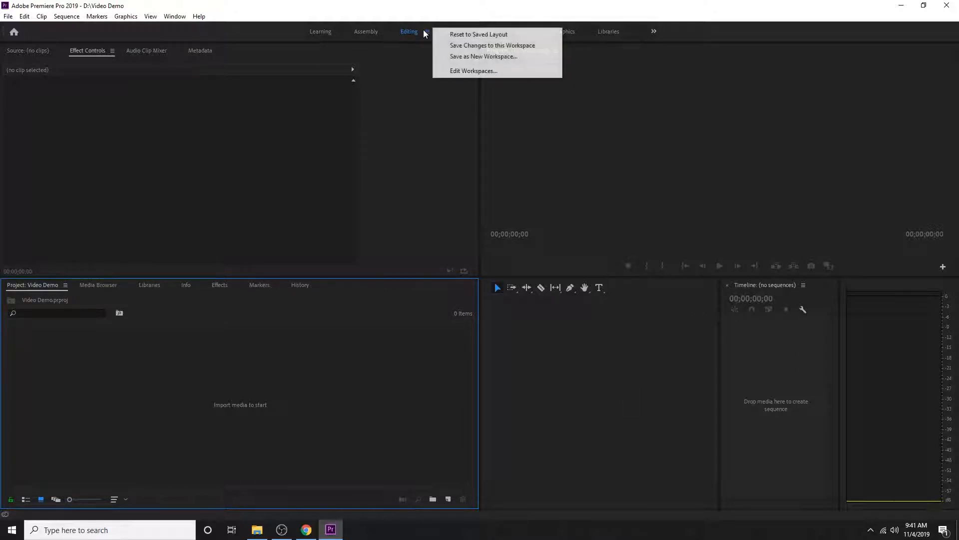
pyautogui.click(479, 34)
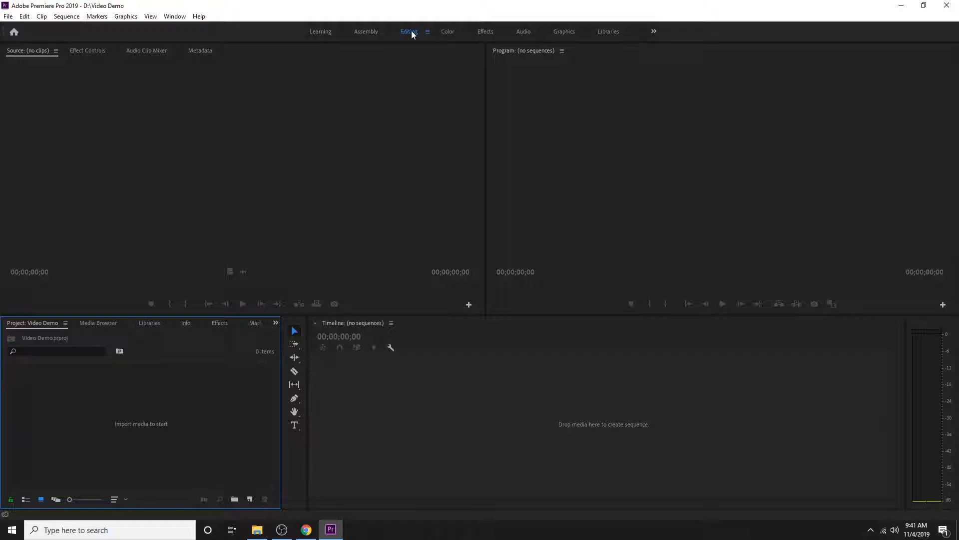
pyautogui.click(427, 31)
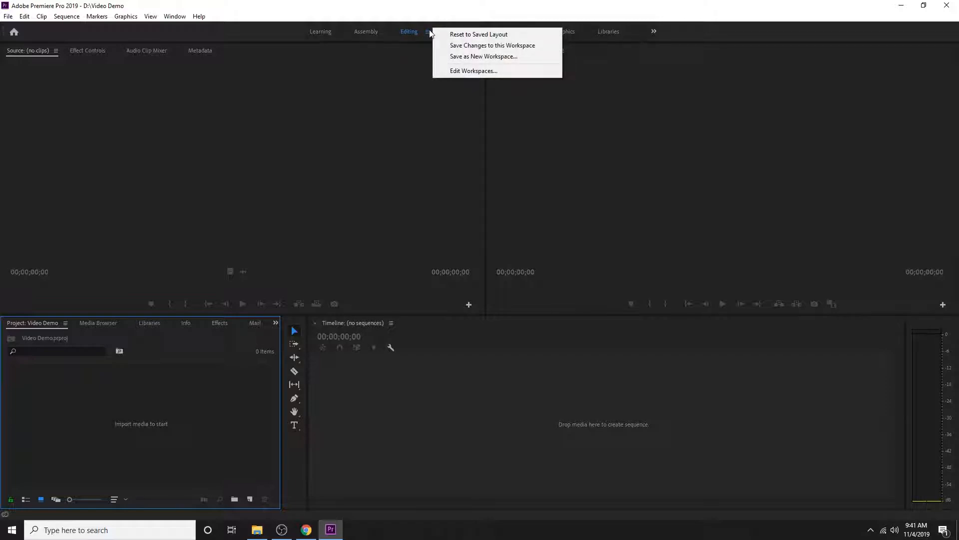
pyautogui.click(469, 35)
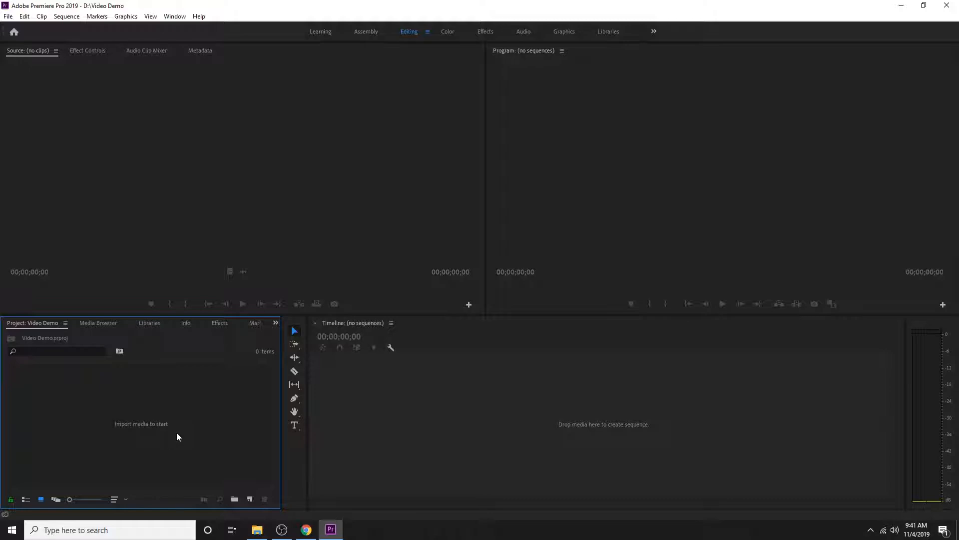
# Minimize the Premiere Pro and browser windows to locate the Video Files folder on the desktop
pyautogui.click(903, 7)
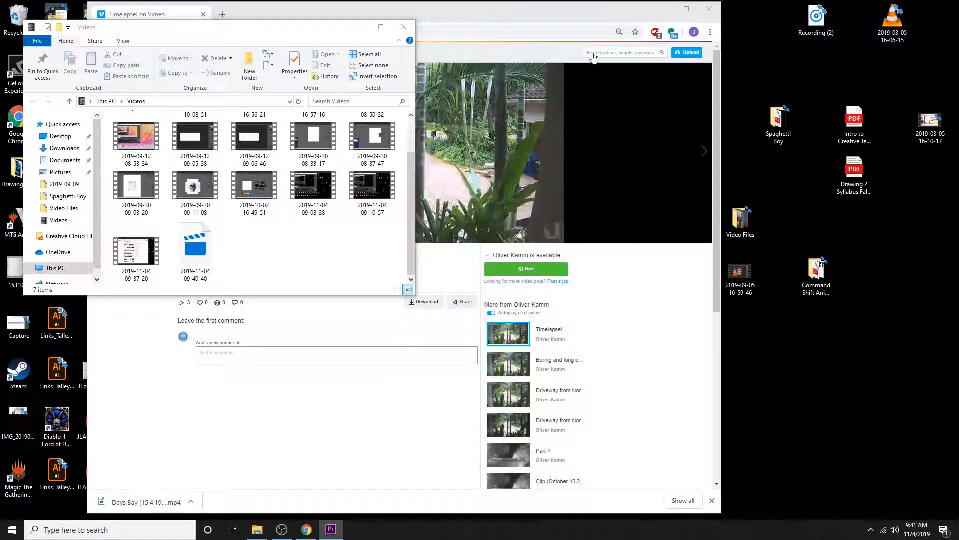
pyautogui.click(662, 11)
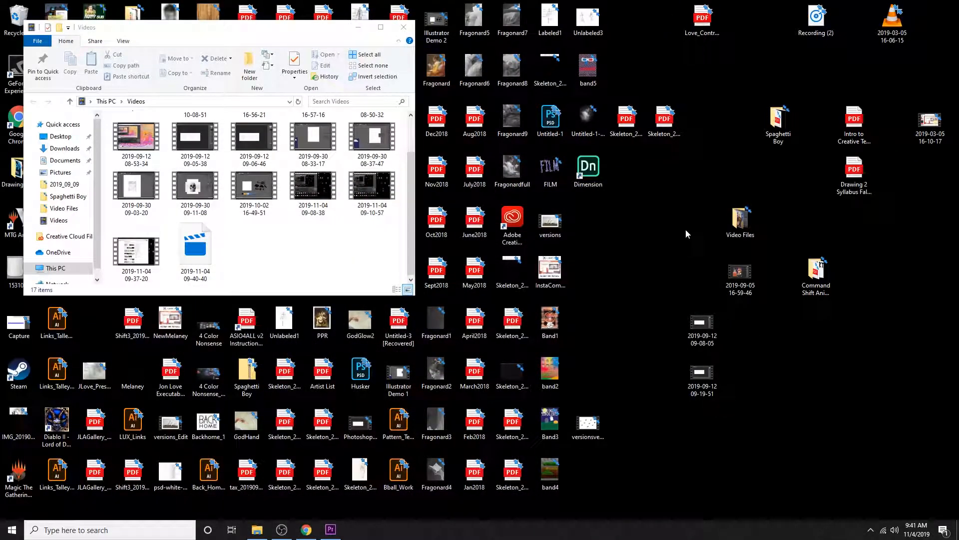
pyautogui.moveTo(702, 188); pyautogui.dragTo(775, 241)
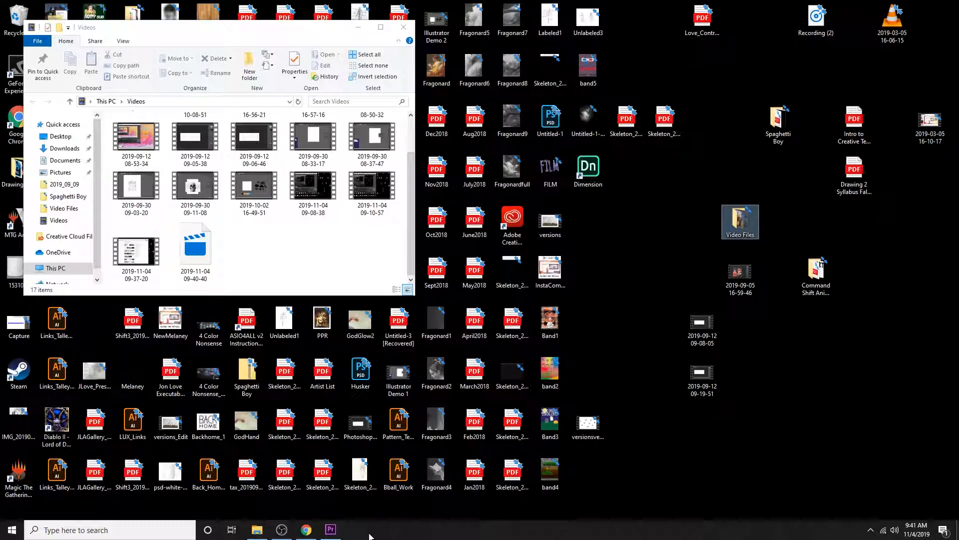
pyautogui.moveTo(336, 533)
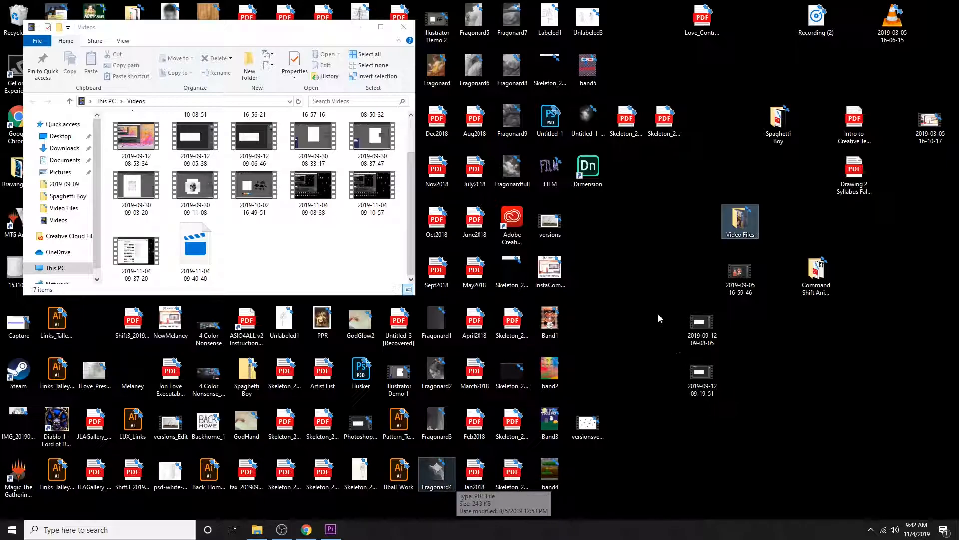
# Switch back to Premiere Pro and import all four clips from the Video Files folder into the project
pyautogui.click(331, 531)
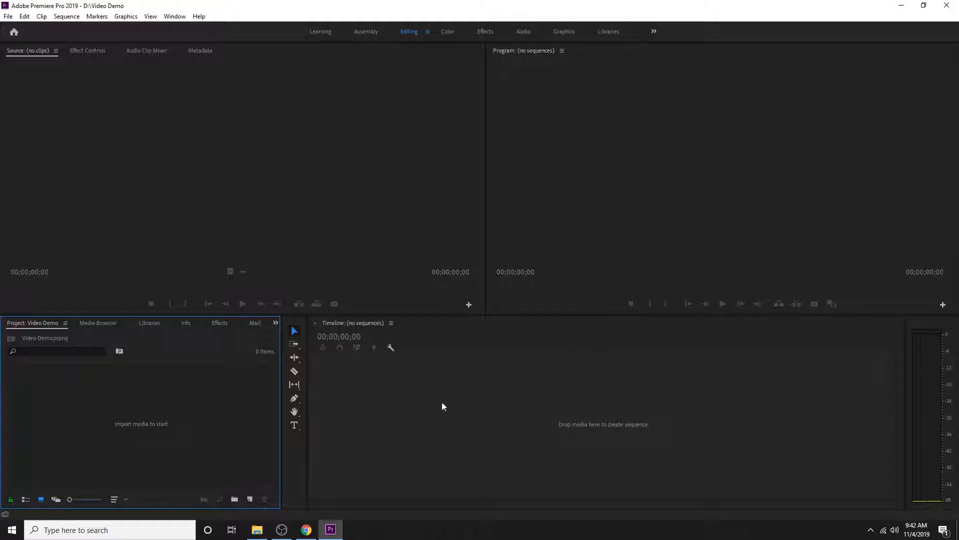
pyautogui.doubleClick(216, 423)
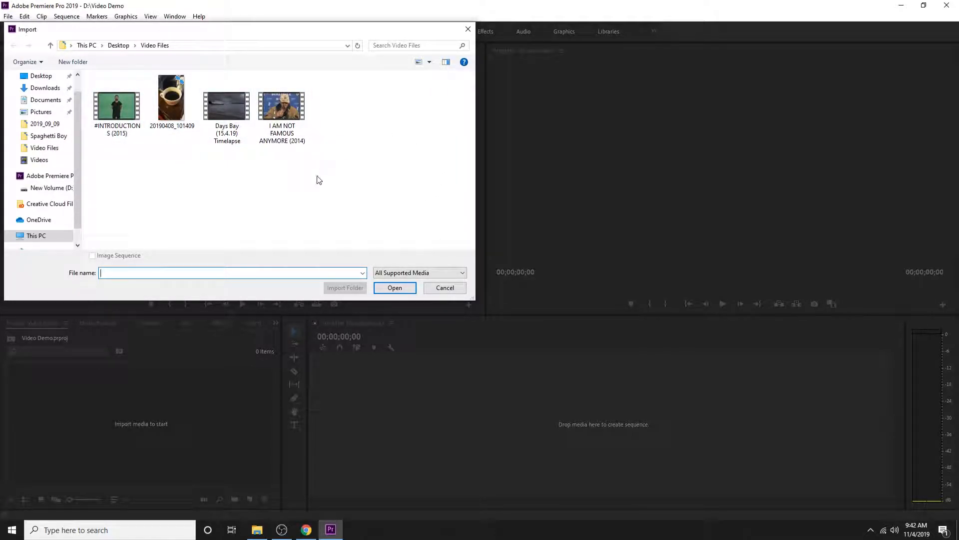
pyautogui.moveTo(353, 198); pyautogui.dragTo(100, 94)
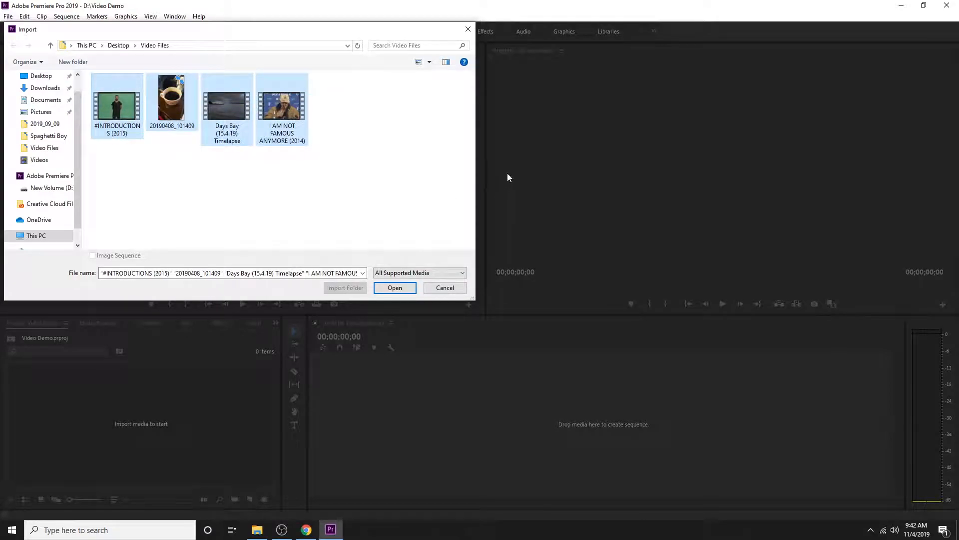
pyautogui.click(394, 289)
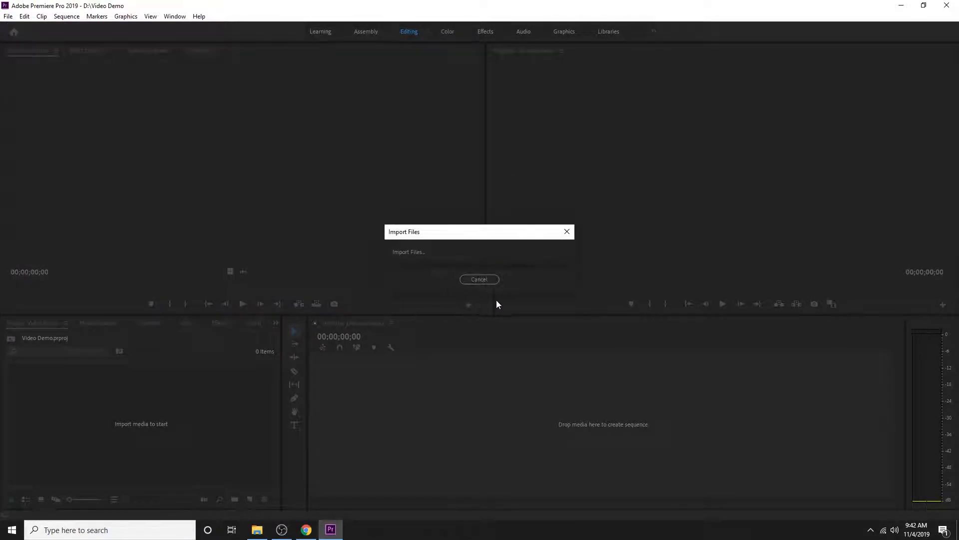
pyautogui.click(228, 453)
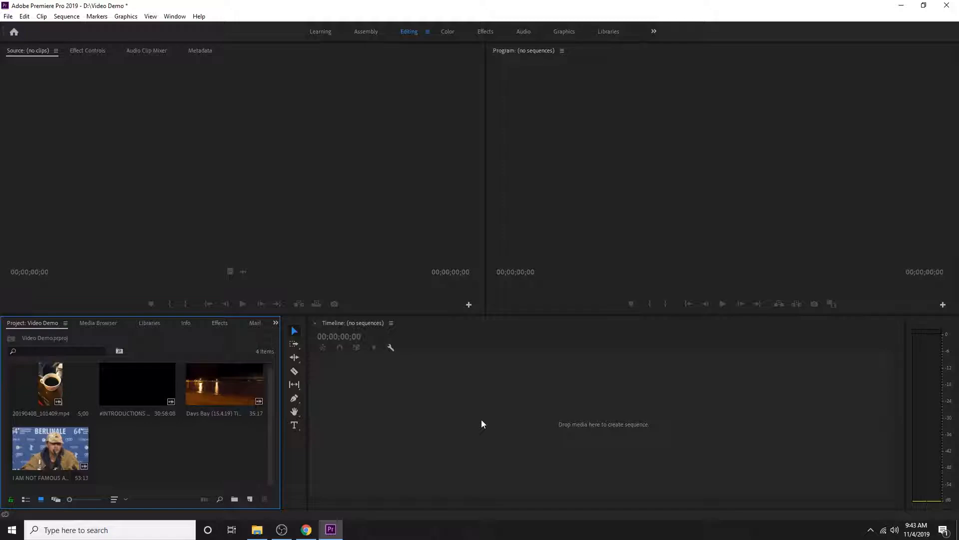
# Create a sequence from the vertical clip 20190408_101409.mp4, then review and accept its sequence settings
pyautogui.click(54, 391)
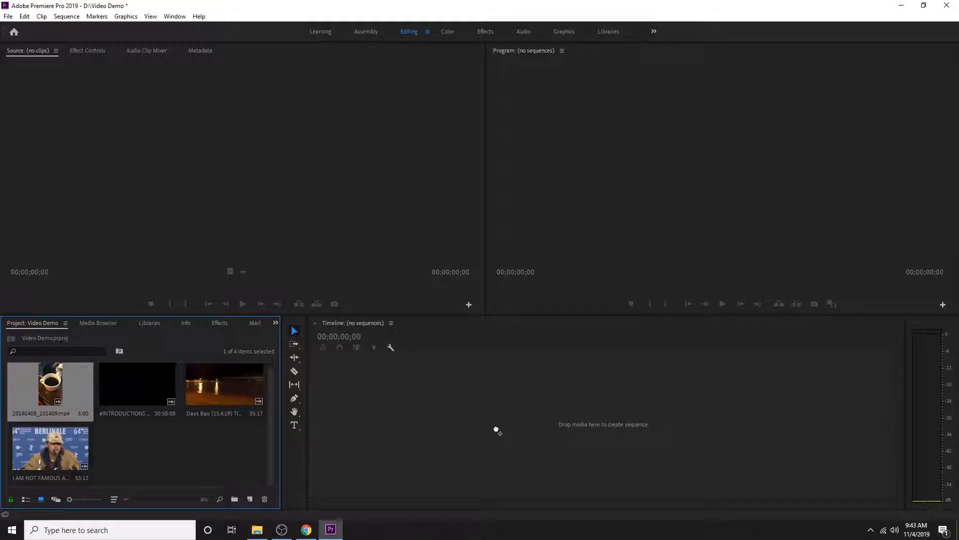
pyautogui.moveTo(497, 431); pyautogui.dragTo(497, 431)
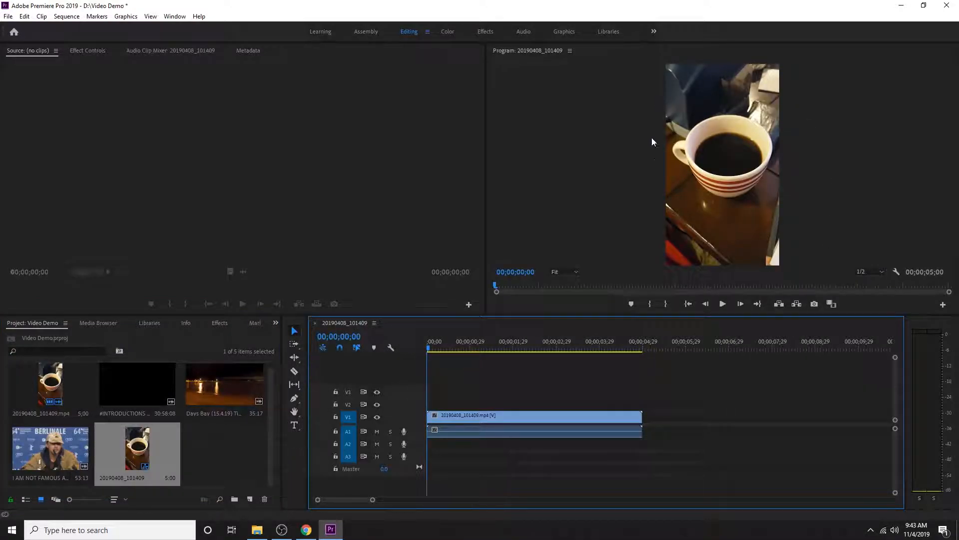
pyautogui.click(61, 17)
pyautogui.click(78, 29)
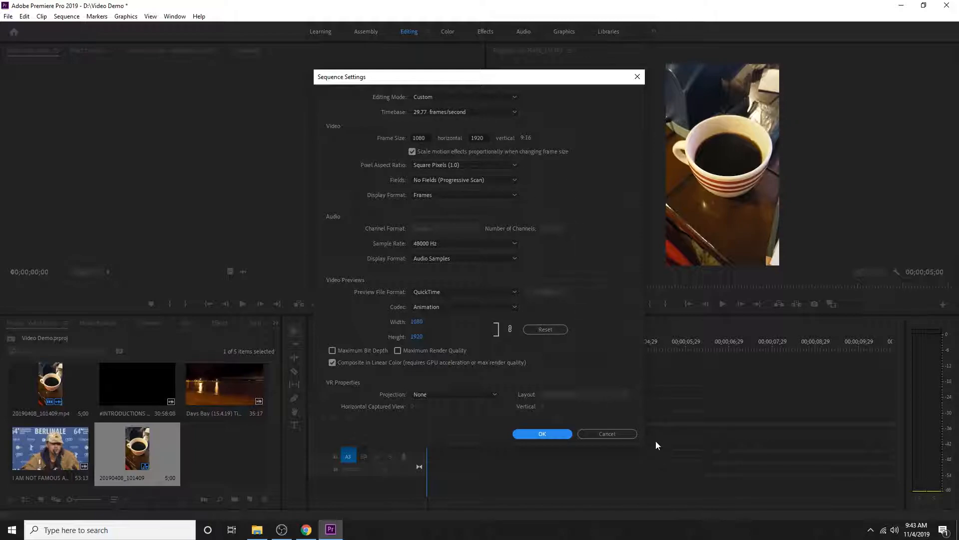
pyautogui.click(553, 434)
pyautogui.click(532, 277)
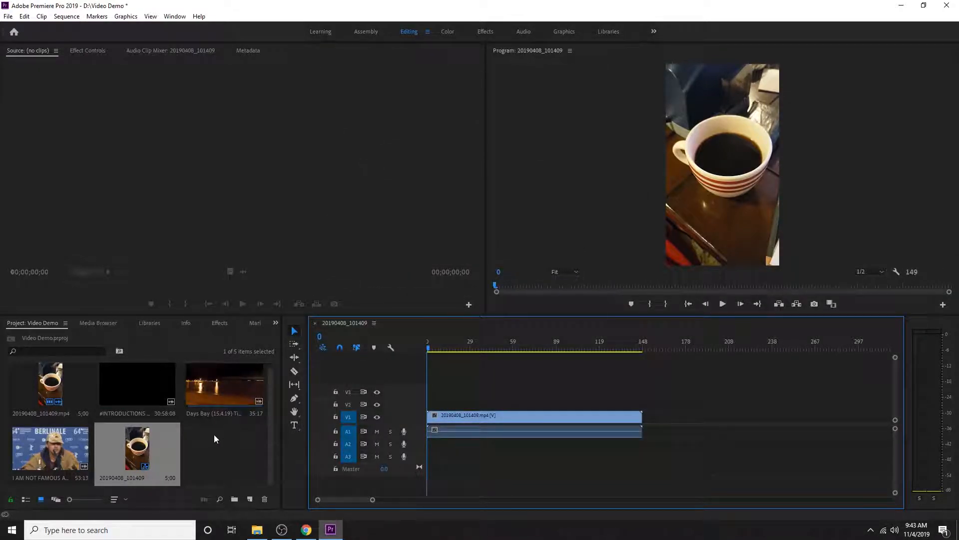
# Preview the I AM NOT FAMOUS ANYMORE (2014) clip and place it on track V2 above the coffee clip at the sequence start
pyautogui.click(48, 455)
pyautogui.doubleClick(47, 449)
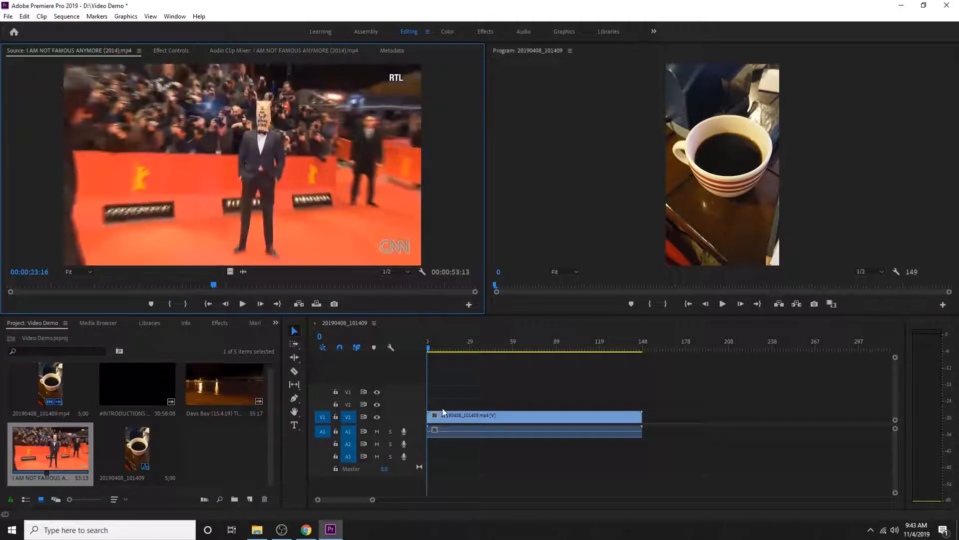
pyautogui.moveTo(61, 454); pyautogui.dragTo(427, 407)
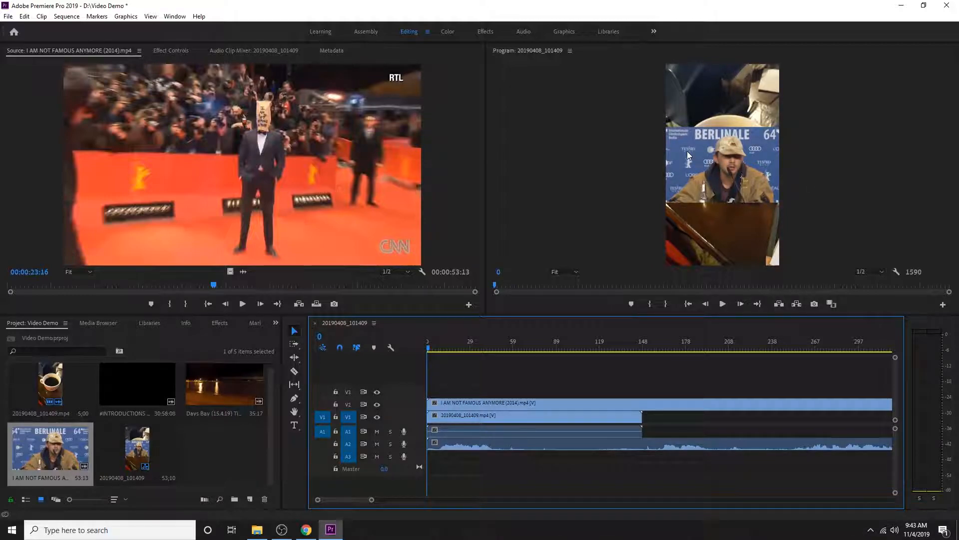
# Undo the clip placement, the sequence settings change and the creation of the vertical sequence, emptying the timeline
pyautogui.hotkey('ctrl', 'z')
pyautogui.hotkey('ctrl', 'z')
pyautogui.hotkey('ctrl', 'z')
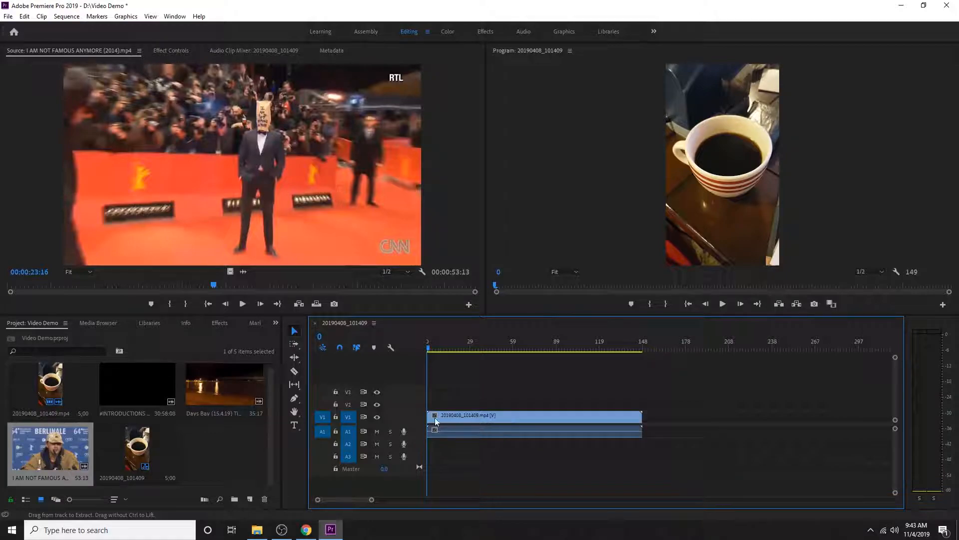
pyautogui.hotkey('ctrl', 'z')
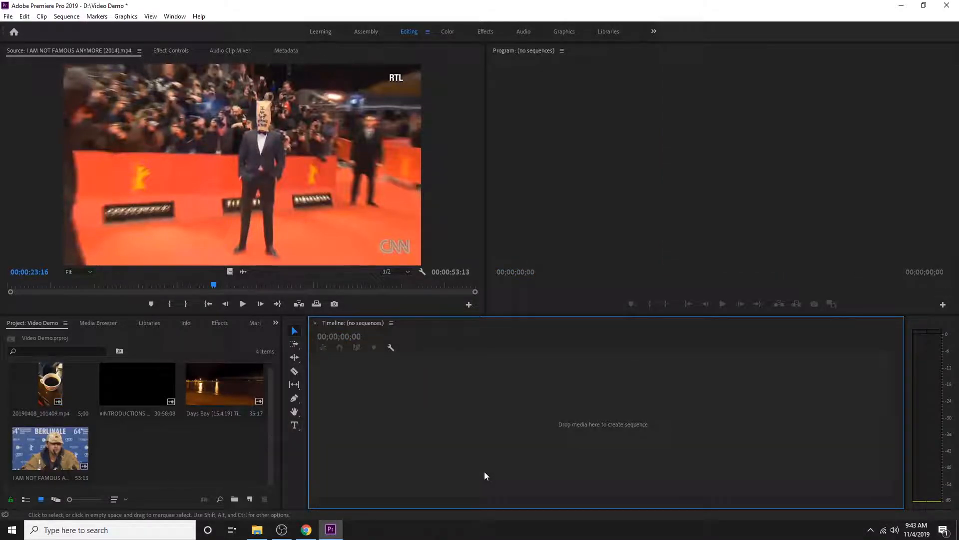
# Create a new sequence from the I AM NOT FAMOUS ANYMORE (2014) clip
pyautogui.moveTo(50, 455); pyautogui.dragTo(360, 414)
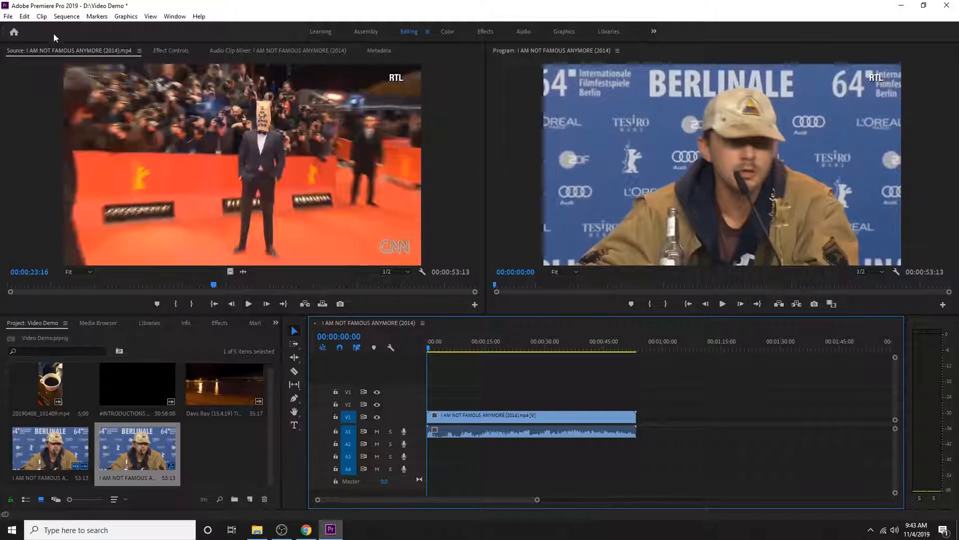
# Review the sequence settings of the I AM NOT FAMOUS ANYMORE (2014) sequence and accept them as they are
pyautogui.click(63, 13)
pyautogui.click(83, 29)
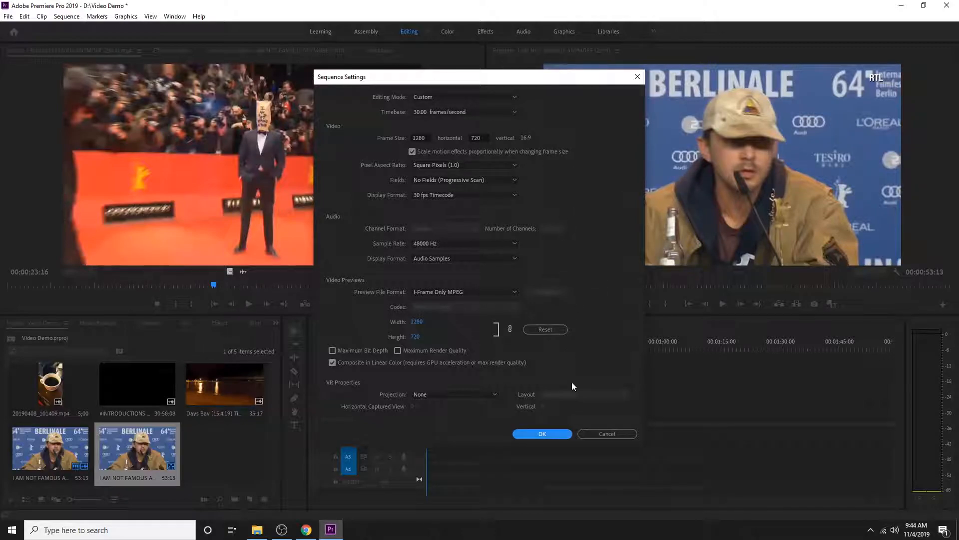
pyautogui.click(546, 433)
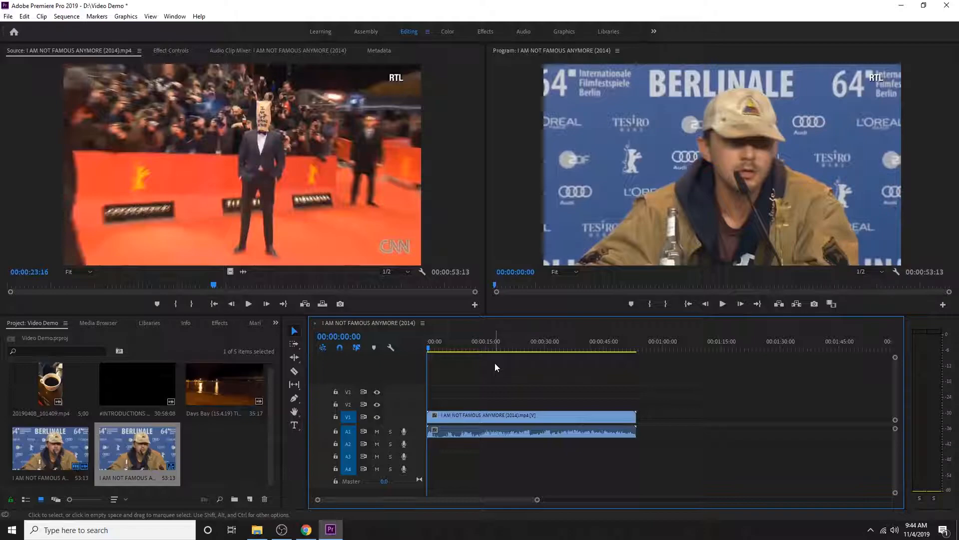
# Split the I AM NOT FAMOUS ANYMORE (2014) clip at 00:00:21:07 with the Razor tool, then return to the Selection tool
pyautogui.moveTo(427, 344); pyautogui.dragTo(509, 351)
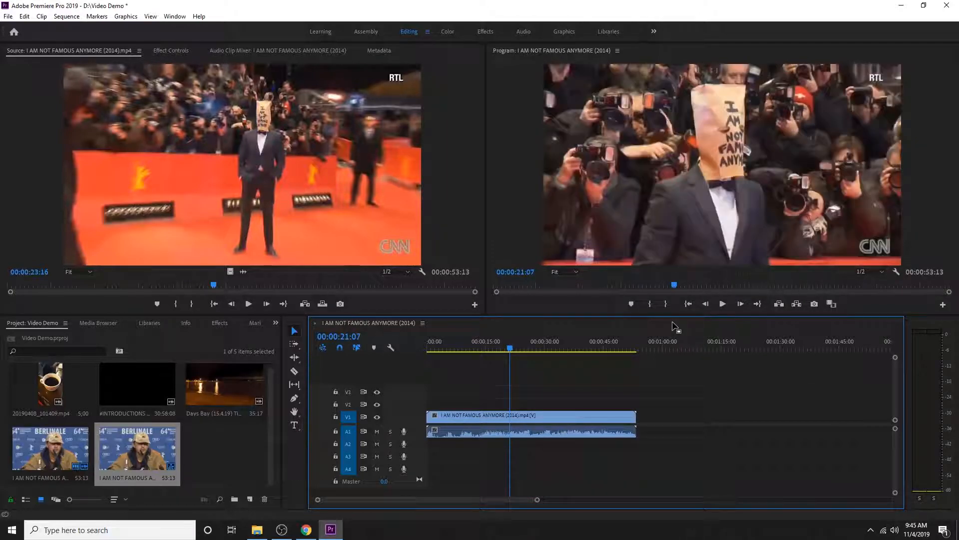
pyautogui.press('Left')
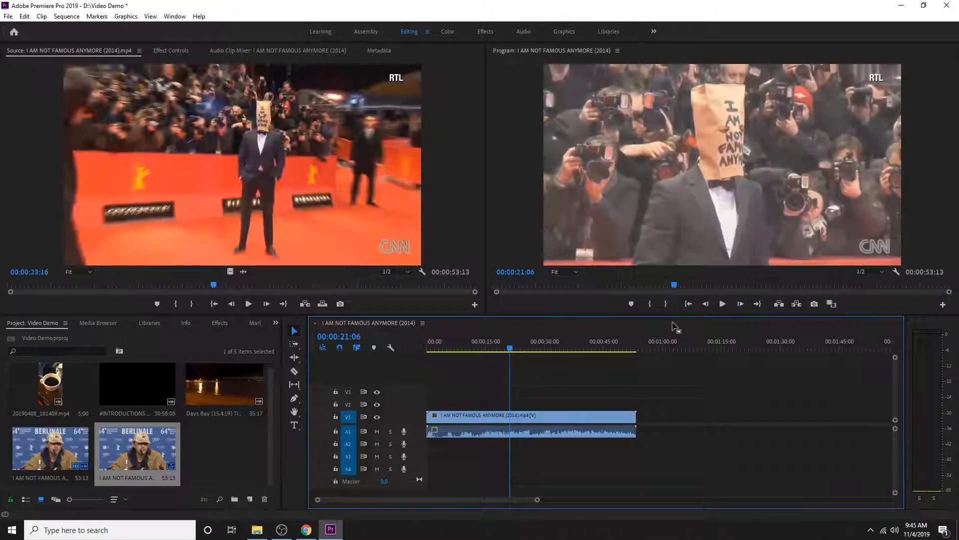
pyautogui.press('Right')
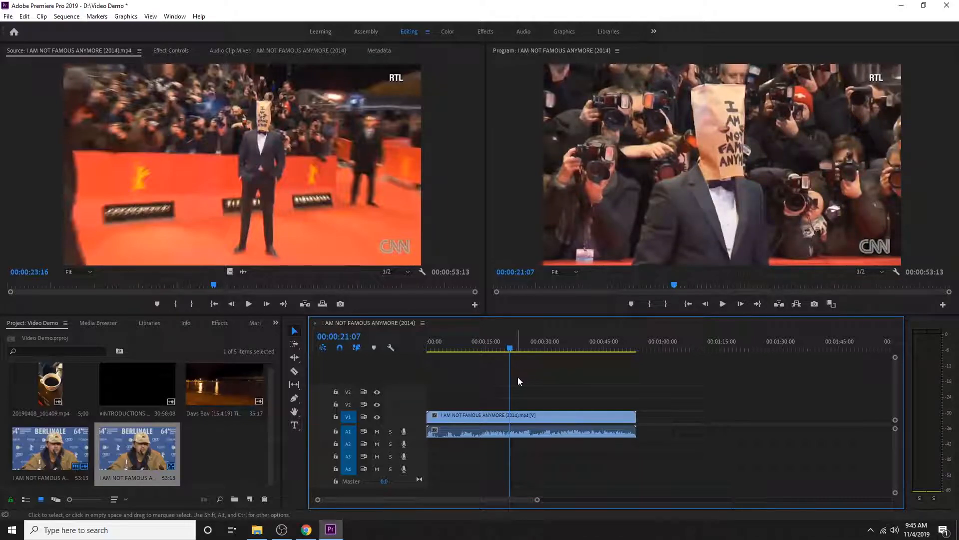
pyautogui.click(294, 372)
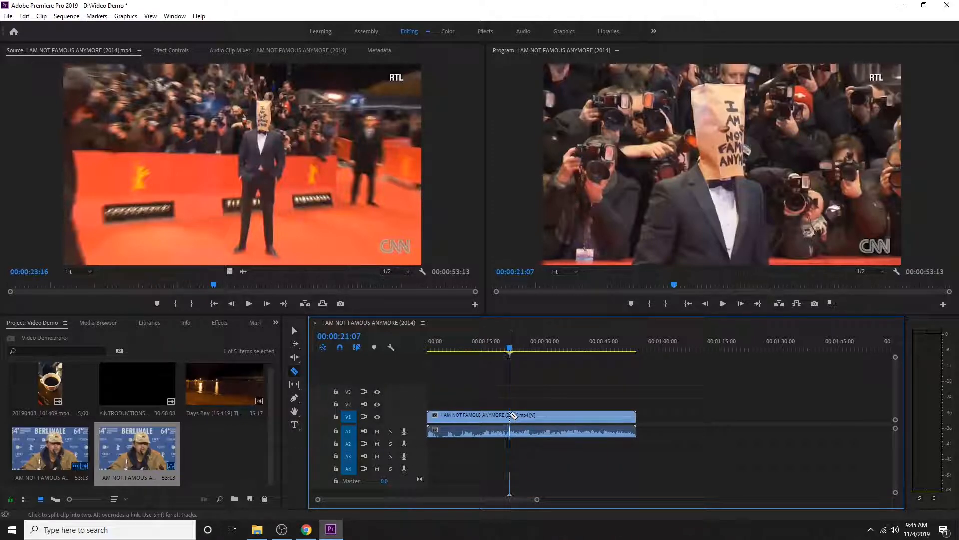
pyautogui.click(511, 416)
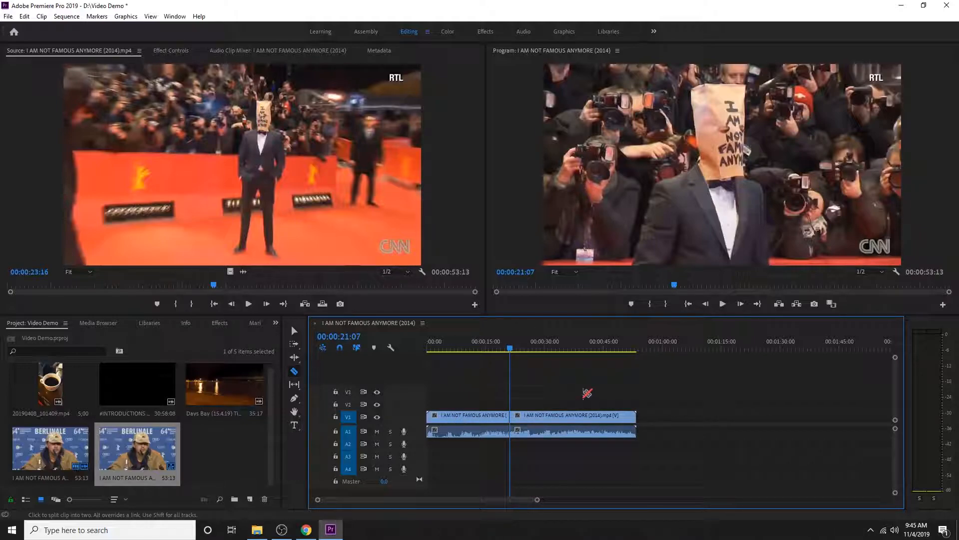
pyautogui.press('v')
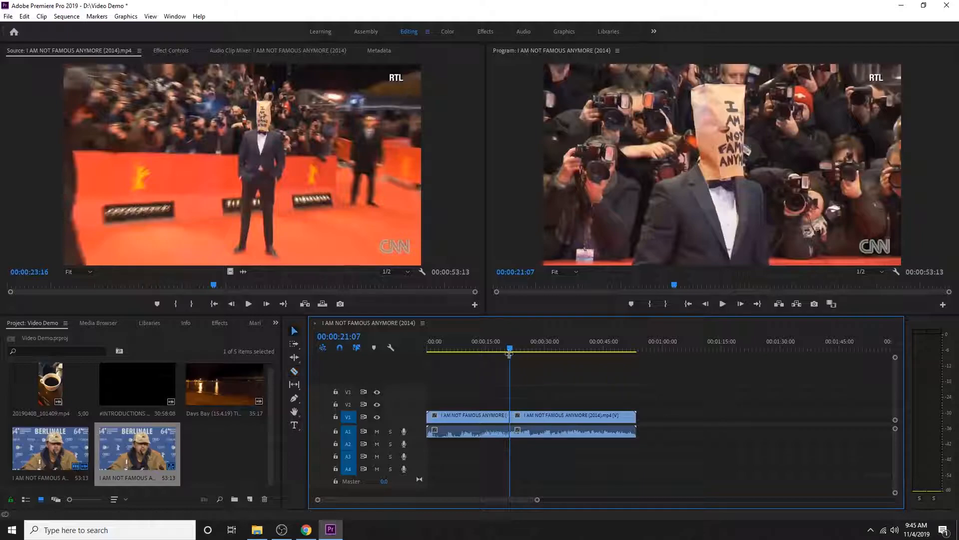
# Delete the segment before the 00:00:21:07 cut, leaving the gap at the sequence start
pyautogui.click(486, 415)
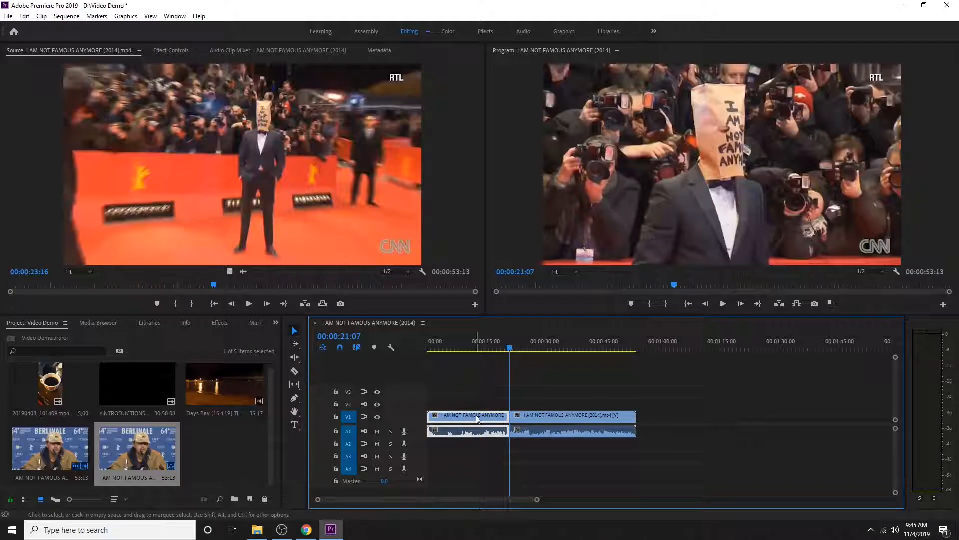
pyautogui.click(487, 350)
pyautogui.moveTo(486, 350); pyautogui.dragTo(488, 350)
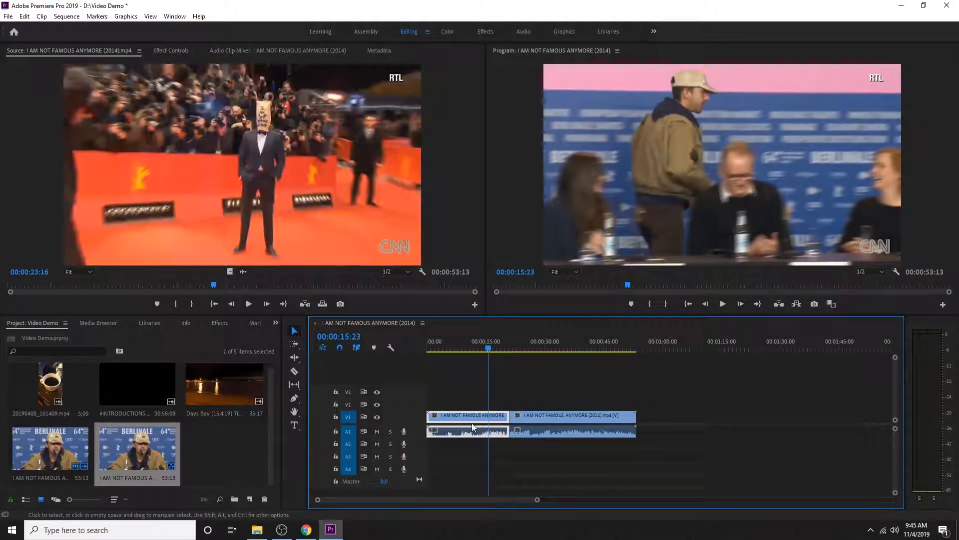
pyautogui.press('Delete')
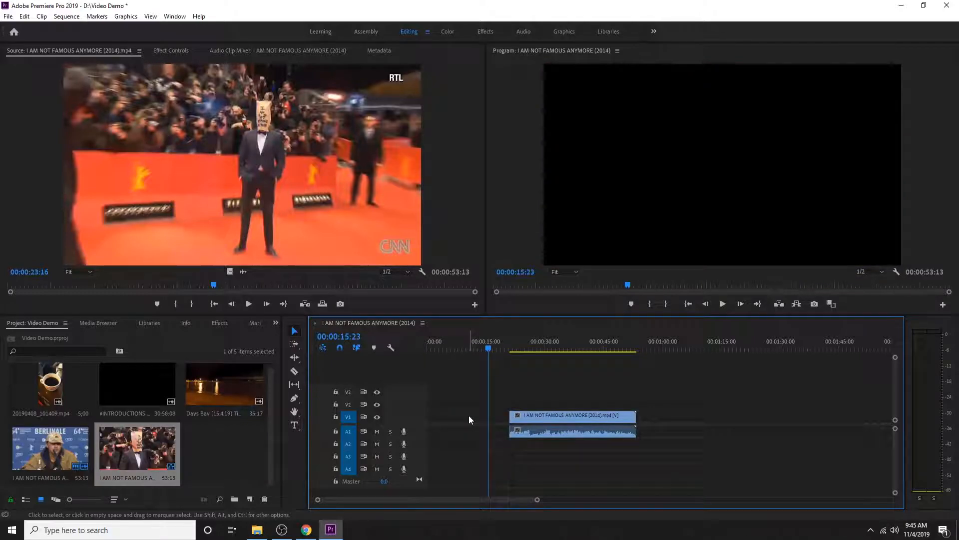
# Find the end of the paper-bag shot and split the remaining clip at 00:00:30:06
pyautogui.moveTo(489, 350); pyautogui.dragTo(546, 348)
pyautogui.press('Left')
pyautogui.press('Right')
pyautogui.press('Right')
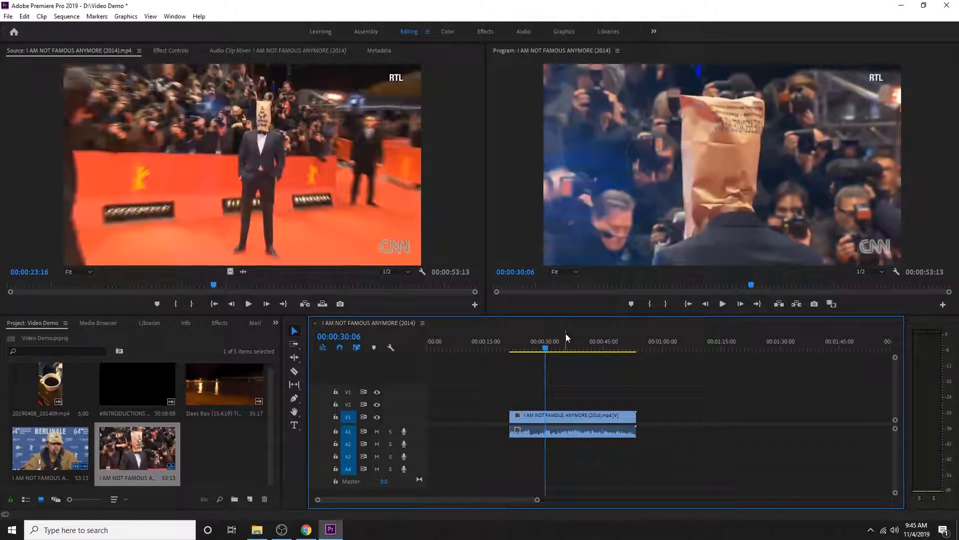
pyautogui.press('c')
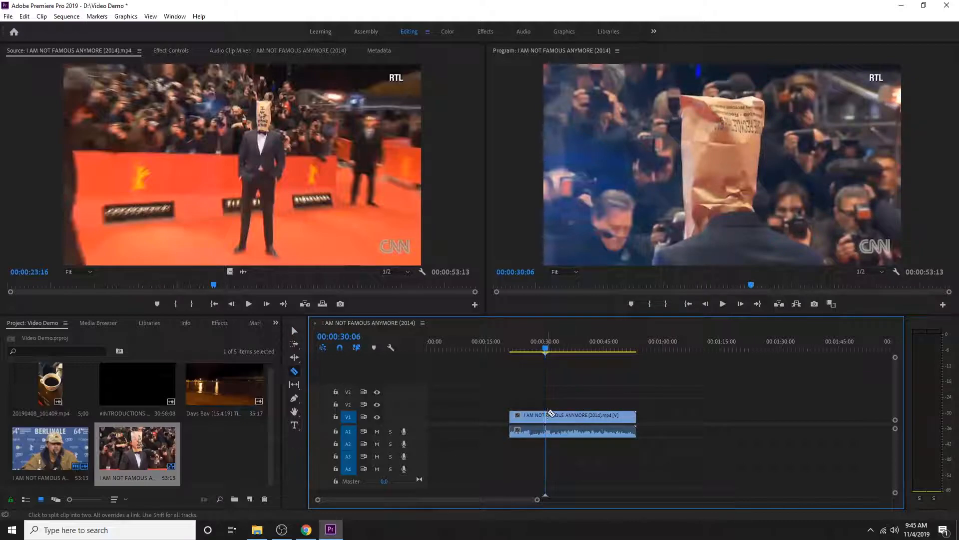
pyautogui.click(546, 415)
pyautogui.press('v')
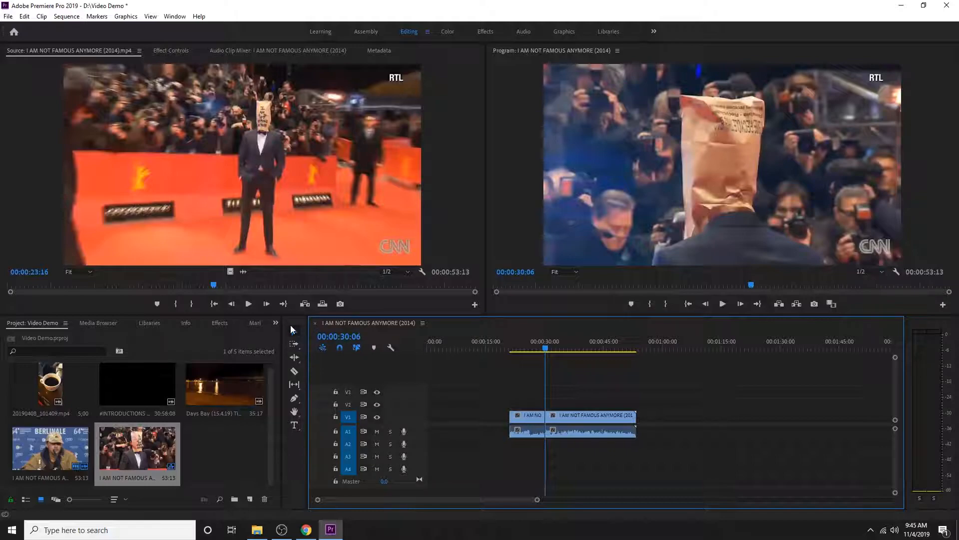
# Delete the segment after the 00:00:30:06 cut and scrub through the kept piece
pyautogui.click(571, 416)
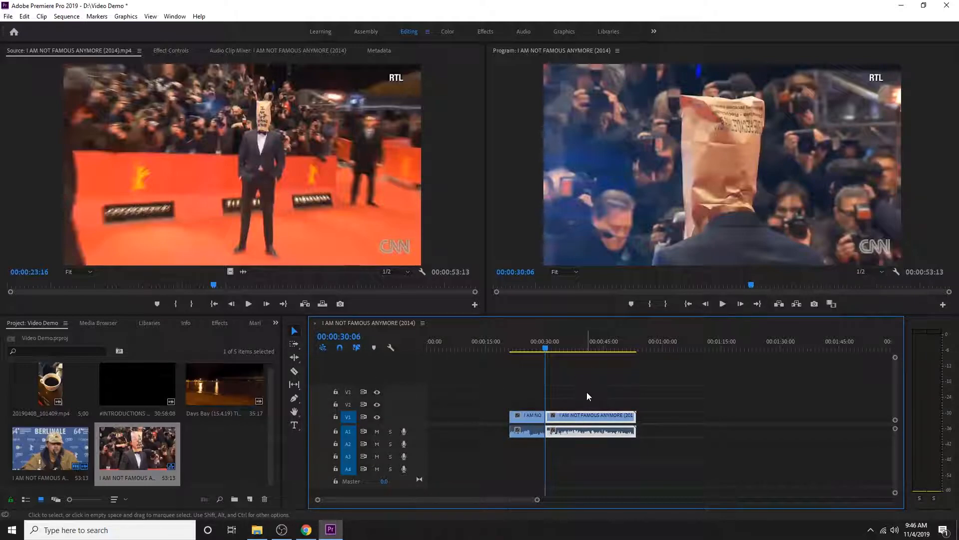
pyautogui.press('Delete')
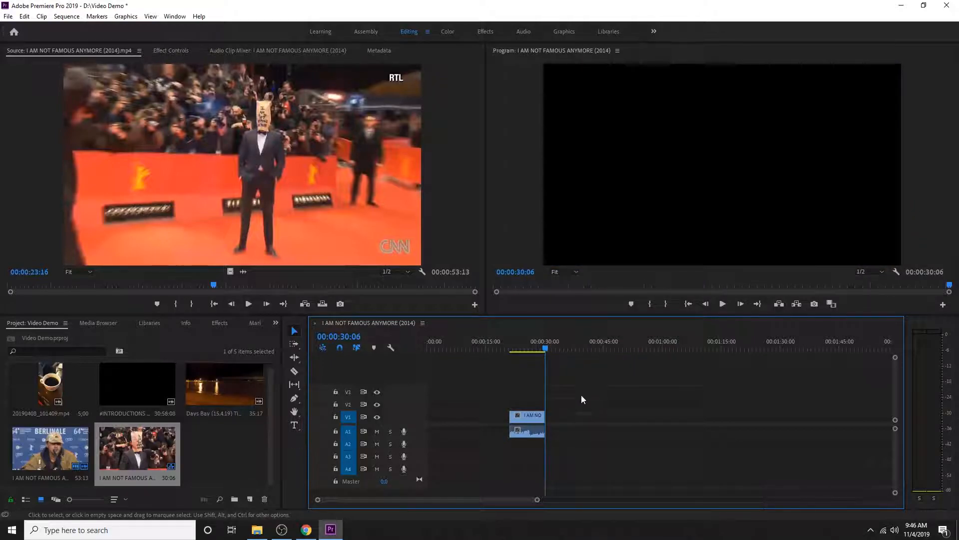
pyautogui.click(534, 347)
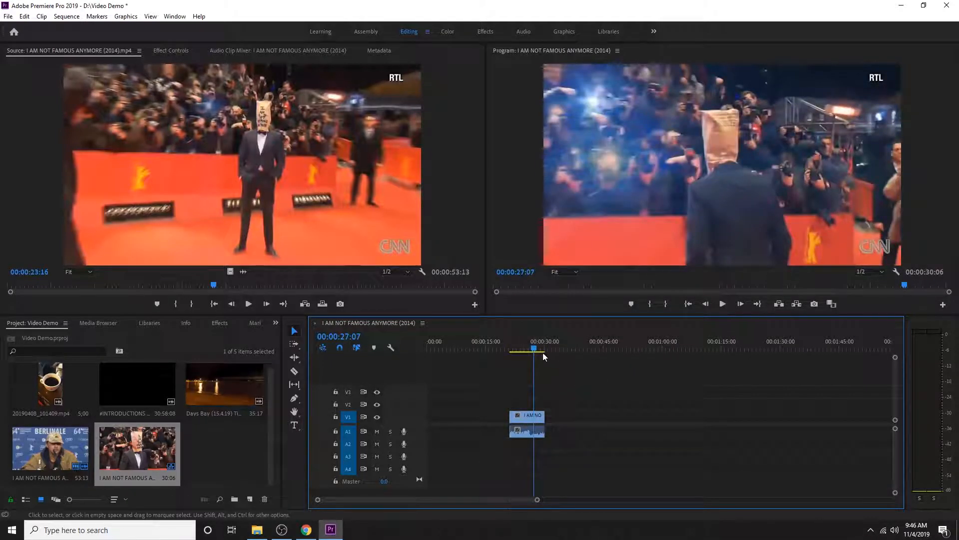
pyautogui.moveTo(534, 347); pyautogui.dragTo(504, 349)
pyautogui.moveTo(531, 352)
pyautogui.mouseDown()
pyautogui.moveTo(543, 350)
pyautogui.moveTo(518, 350)
pyautogui.mouseUp()
# Move the trimmed clip to the start of the sequence on V1 and return the playhead to 00:00:00:00
pyautogui.click(530, 420)
pyautogui.moveTo(533, 419); pyautogui.dragTo(451, 417)
pyautogui.click(455, 348)
pyautogui.moveTo(456, 349); pyautogui.dragTo(411, 349)
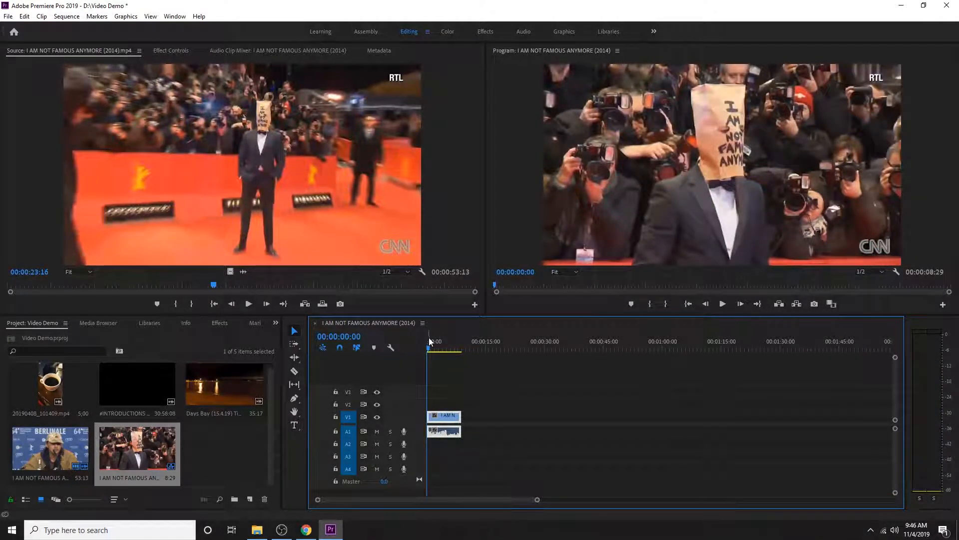
# Place the #INTRODUCTIONS (2015).mp4 clip on track V2, starting where the trimmed V1 clip ends
pyautogui.click(148, 379)
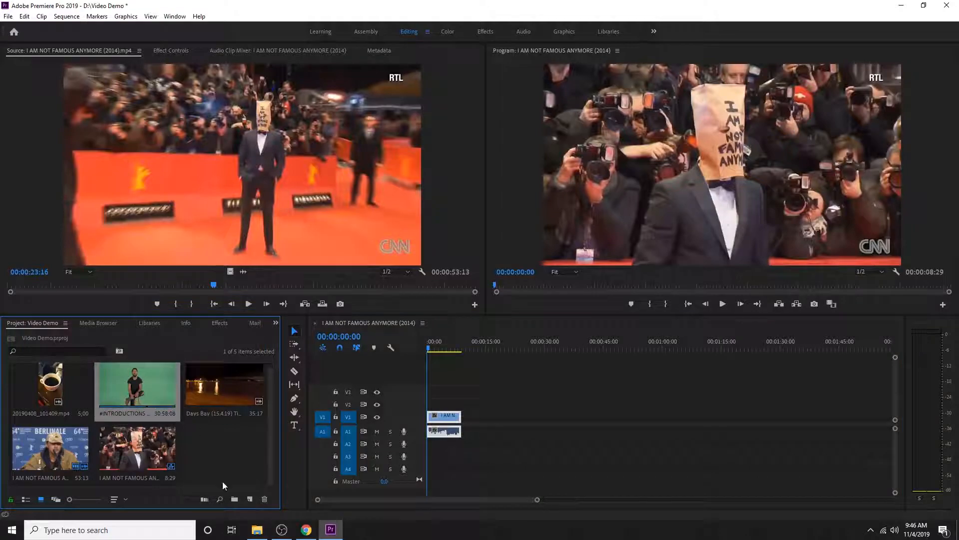
pyautogui.moveTo(134, 384); pyautogui.dragTo(465, 401)
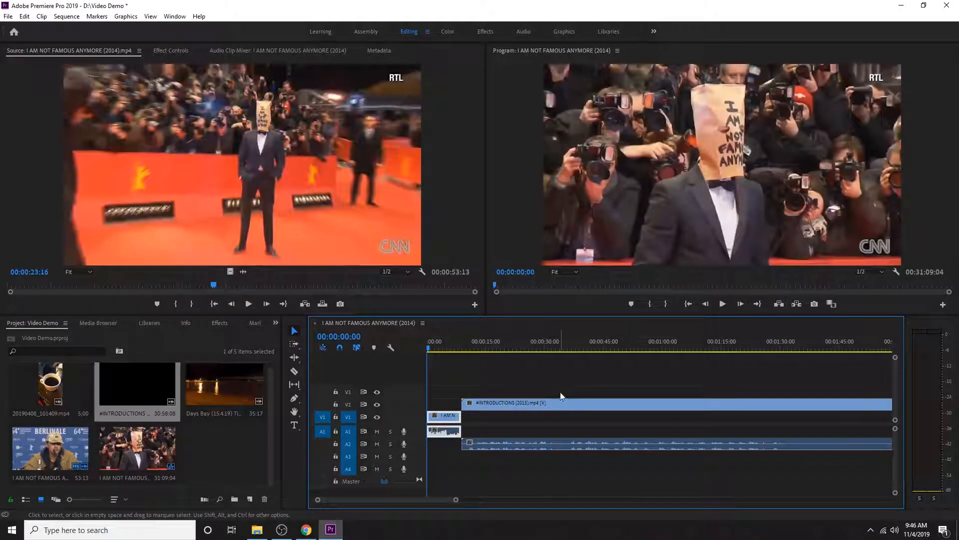
# Locate the first green-screen frame of the helmeted man and split the #INTRODUCTIONS clip at 00:00:34:04
pyautogui.moveTo(428, 346); pyautogui.dragTo(564, 352)
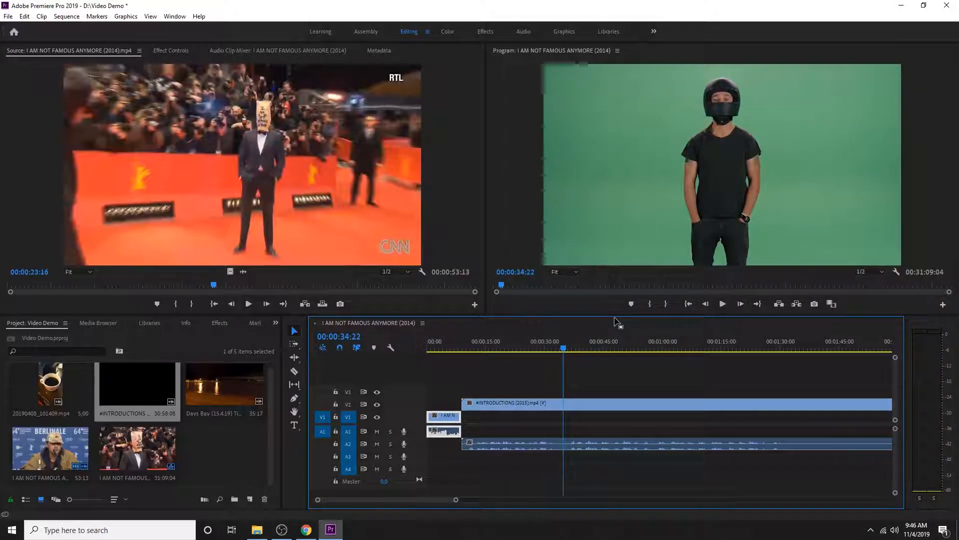
pyautogui.press('Left')
pyautogui.press('Left')
pyautogui.press('Left')
pyautogui.press('Left')
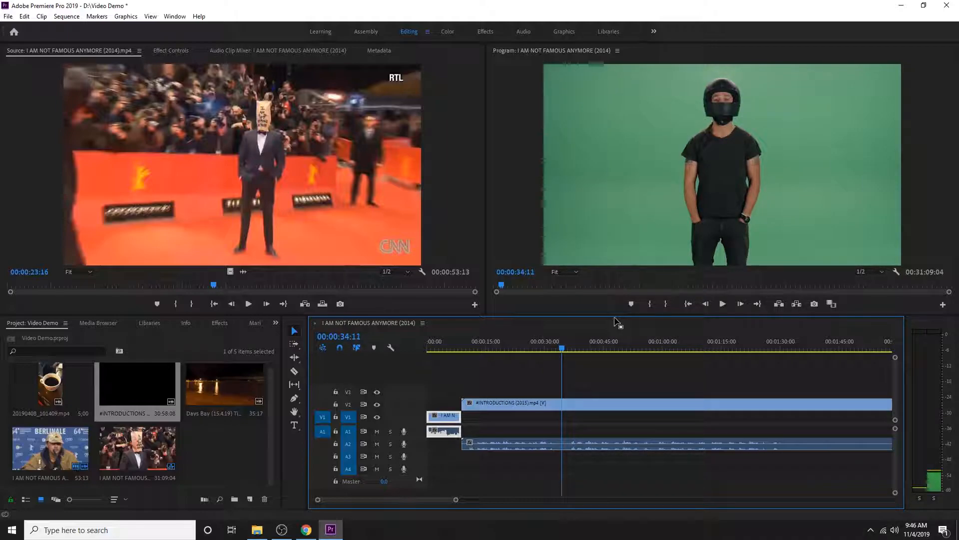
pyautogui.press('Left')
pyautogui.press('Left')
pyautogui.press('Left')
pyautogui.press('Left')
pyautogui.press('Left')
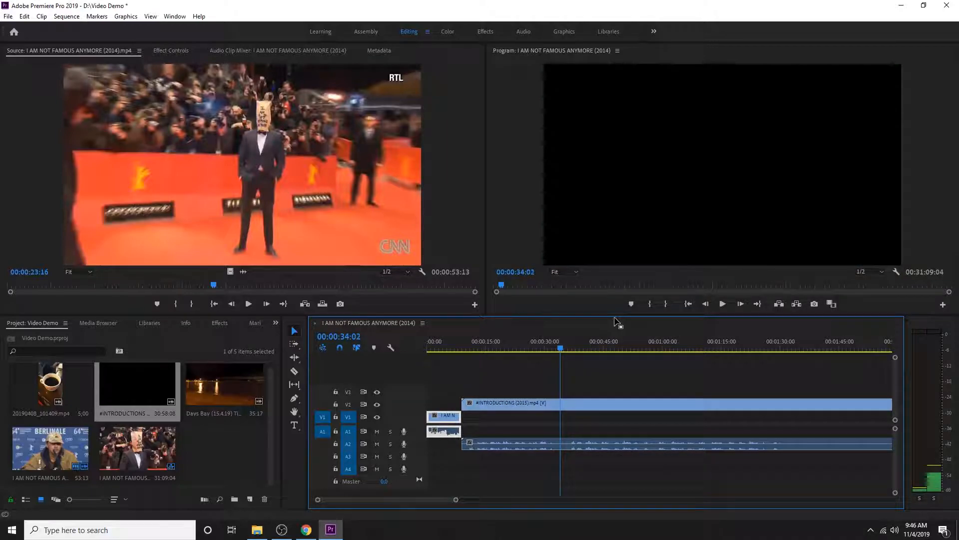
pyautogui.press('Right')
pyautogui.press('Right')
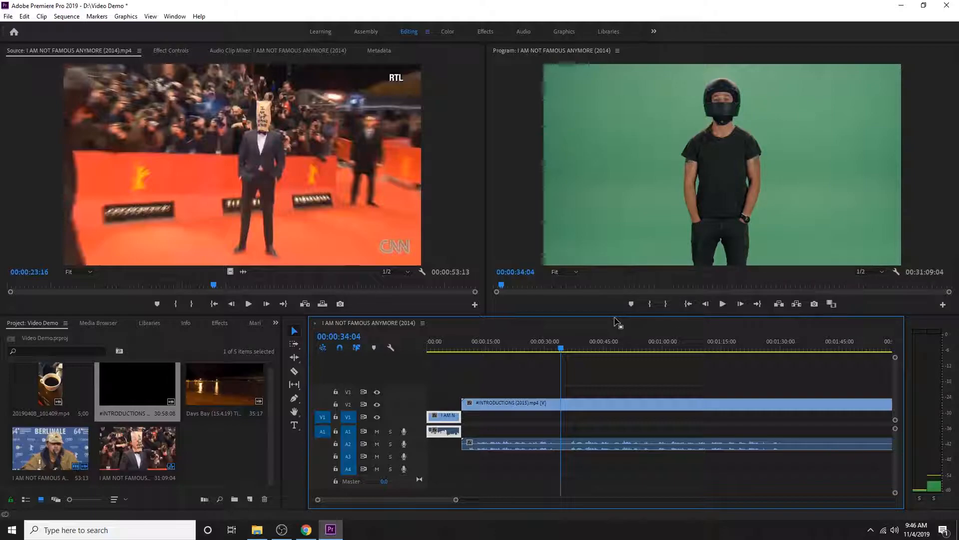
pyautogui.press('c')
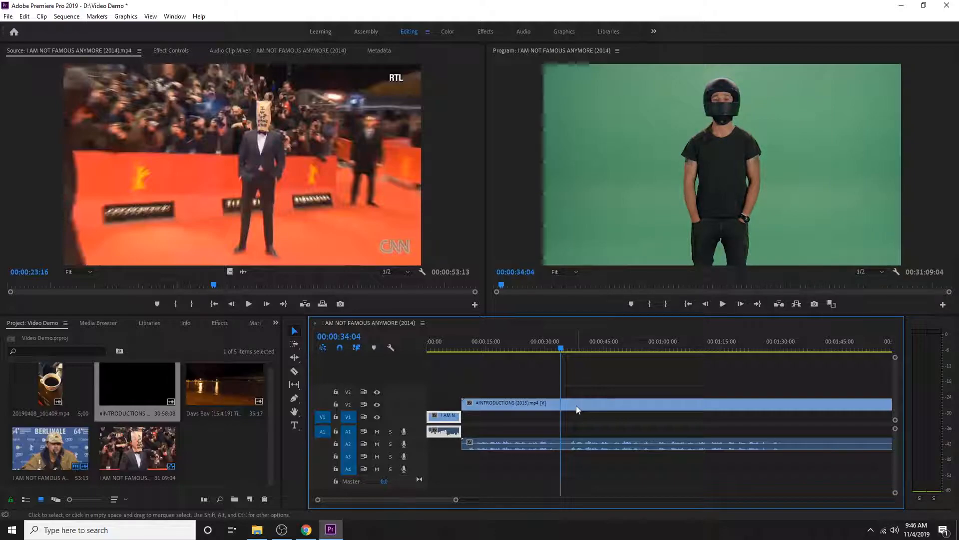
pyautogui.click(564, 403)
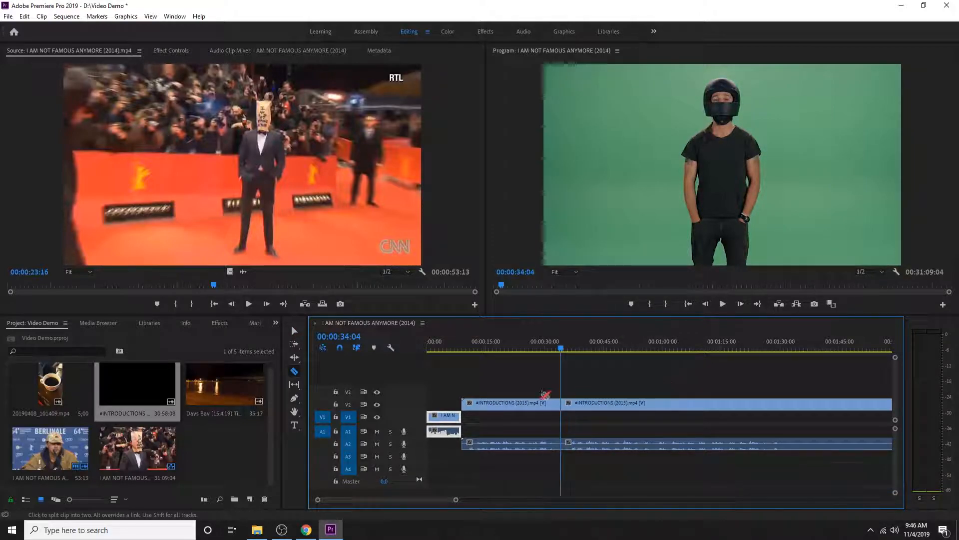
pyautogui.press('v')
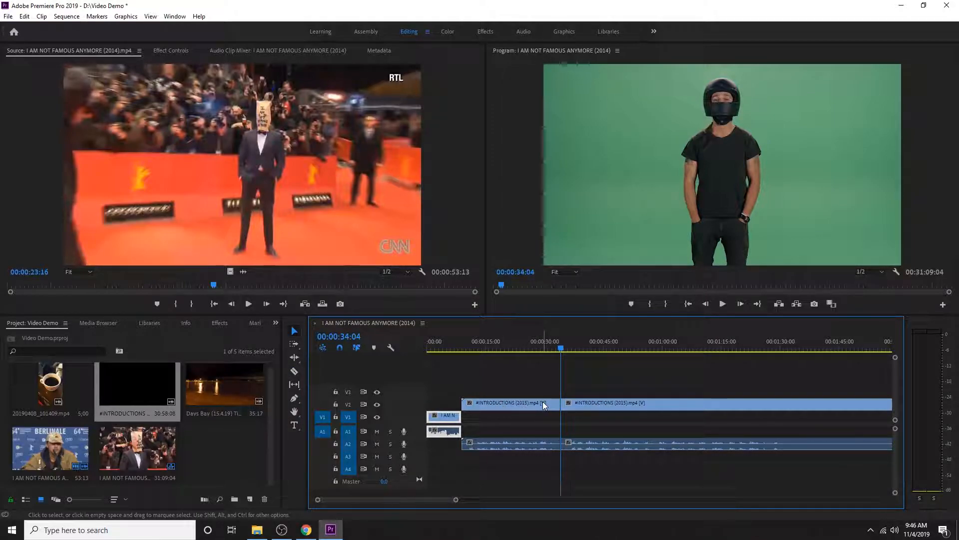
# Delete the #INTRODUCTIONS segment before the cut and move the rest back to start where the V1 clip ends
pyautogui.click(543, 403)
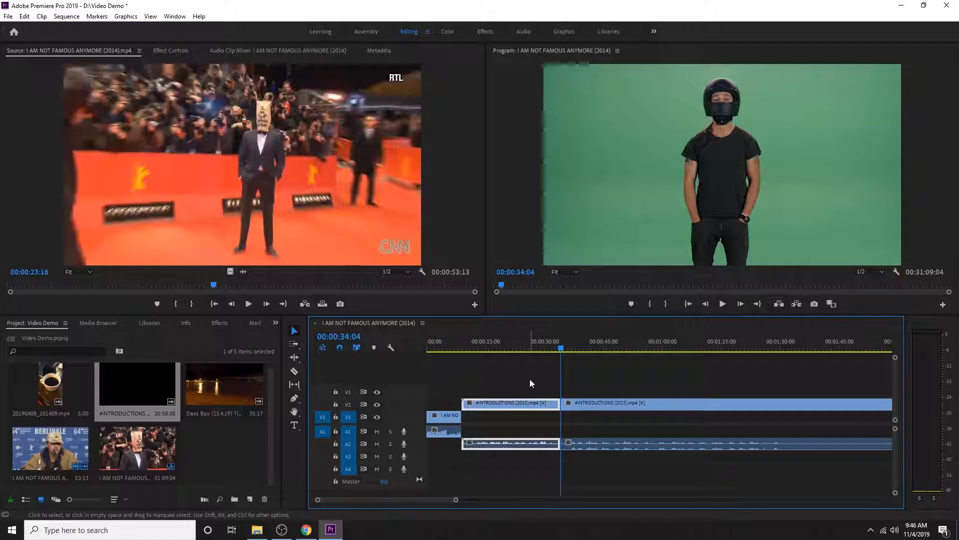
pyautogui.press('Delete')
pyautogui.moveTo(620, 403); pyautogui.dragTo(521, 405)
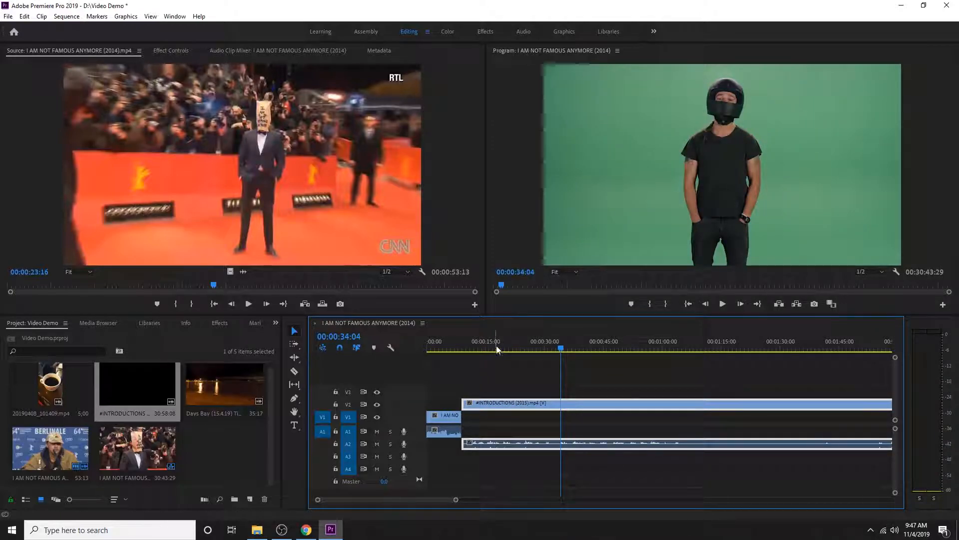
# Split the #INTRODUCTIONS clip at 00:01:05:20 and delete everything after the cut
pyautogui.moveTo(500, 346); pyautogui.dragTo(686, 348)
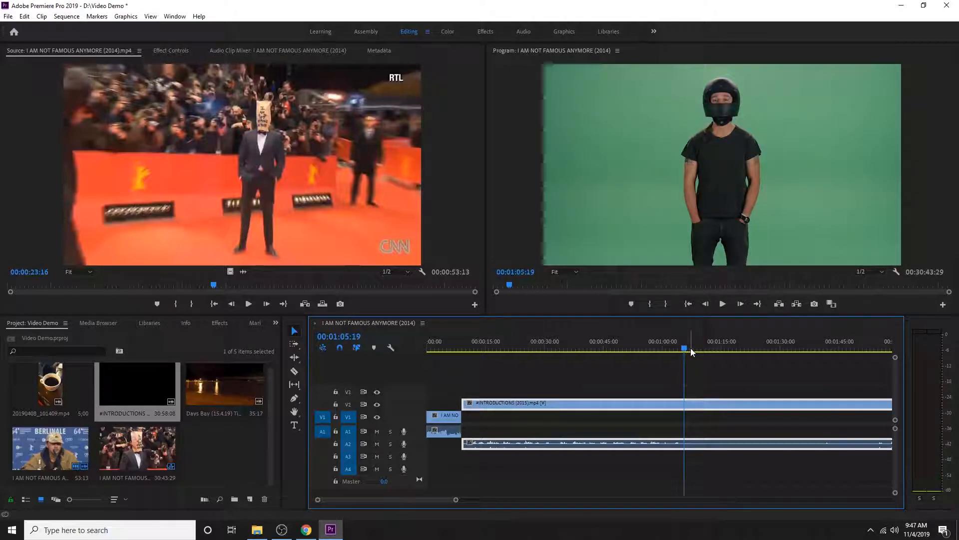
pyautogui.press('Right')
pyautogui.press('c')
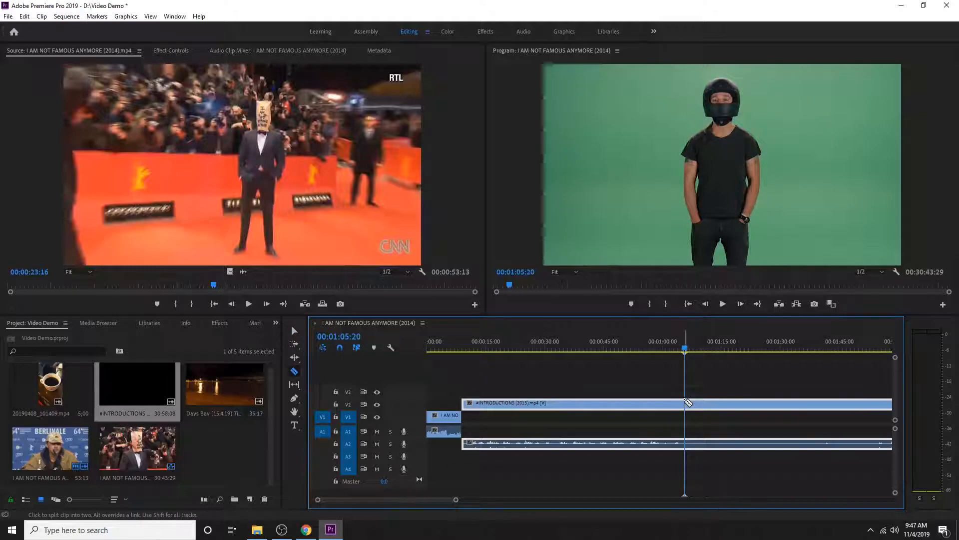
pyautogui.click(688, 403)
pyautogui.press('v')
pyautogui.click(724, 400)
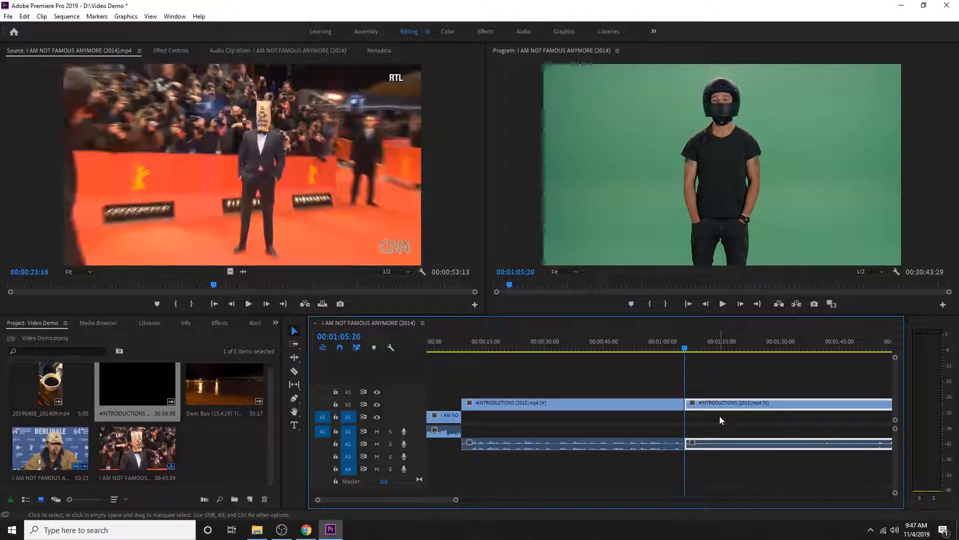
pyautogui.press('Delete')
# Scrub through the edited sequence and play it to check the transition between the two clips
pyautogui.moveTo(486, 345); pyautogui.dragTo(505, 340)
pyautogui.press('End')
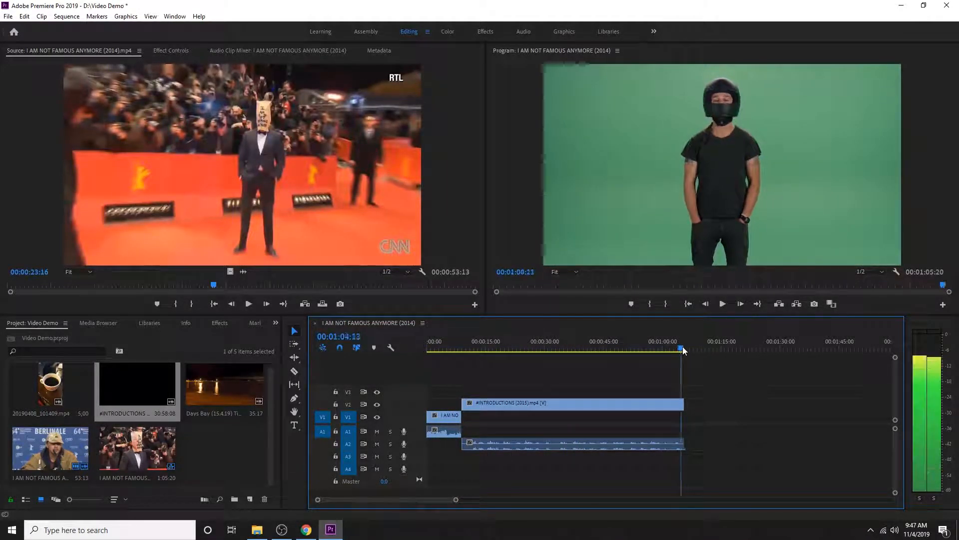
pyautogui.press('Home')
pyautogui.press('space')
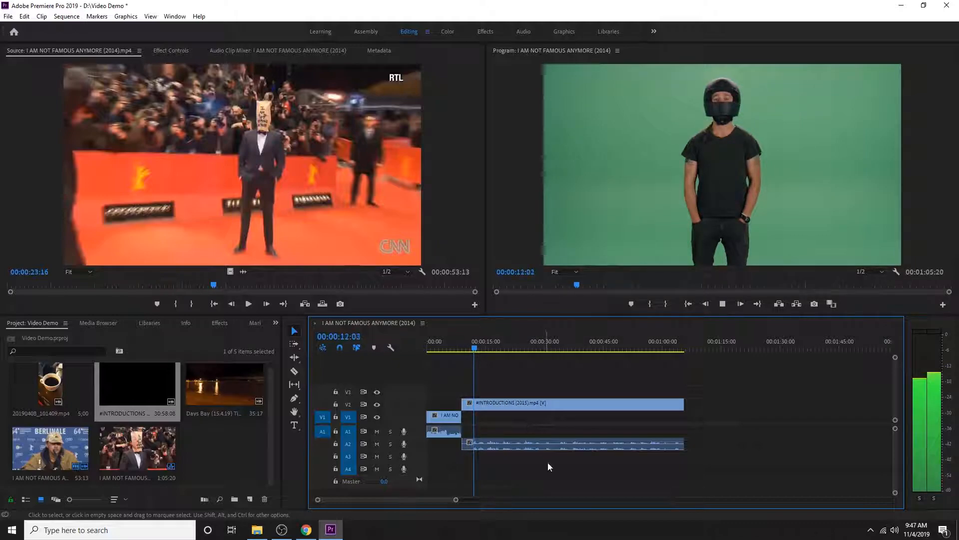
pyautogui.press('space')
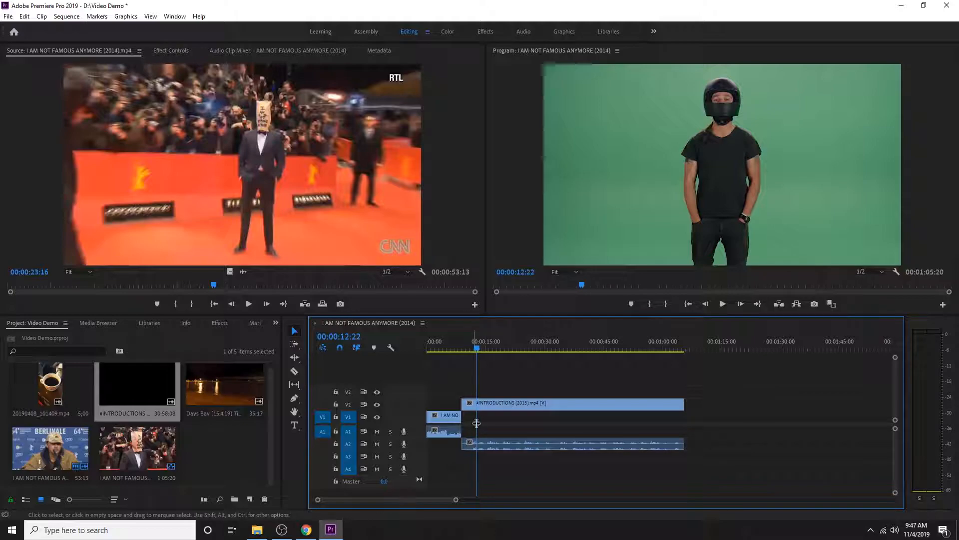
# Apply the default transitions to the start of the #INTRODUCTIONS clip on V2
pyautogui.moveTo(478, 344); pyautogui.dragTo(459, 350)
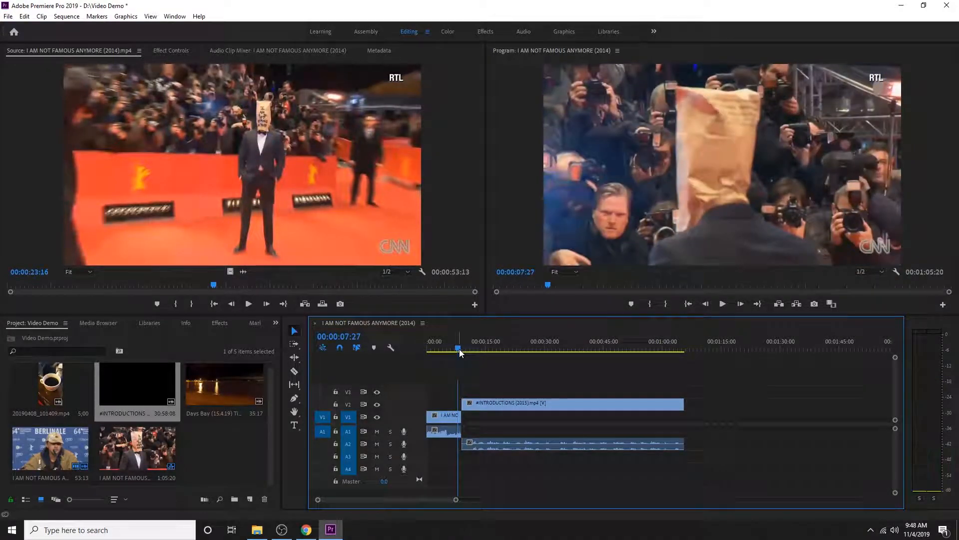
pyautogui.rightClick(460, 408)
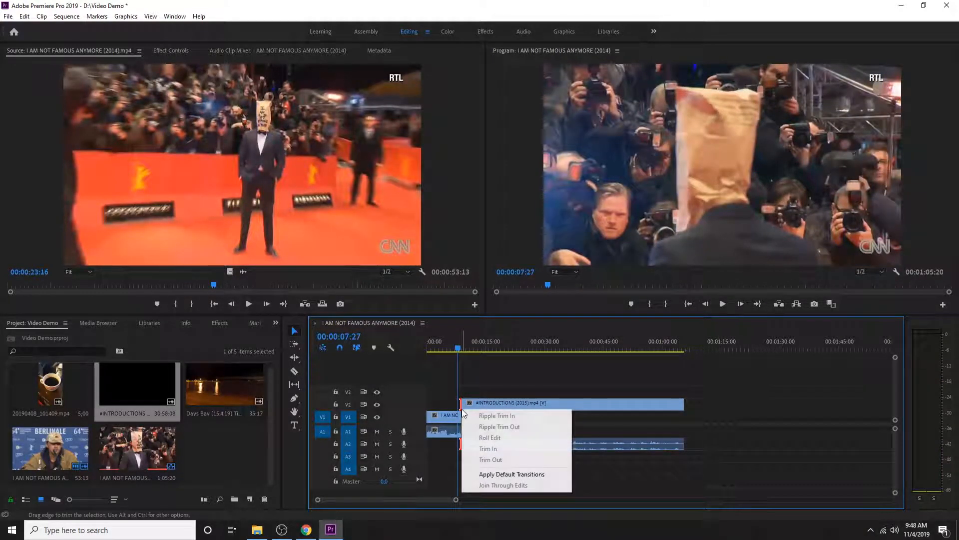
pyautogui.click(492, 472)
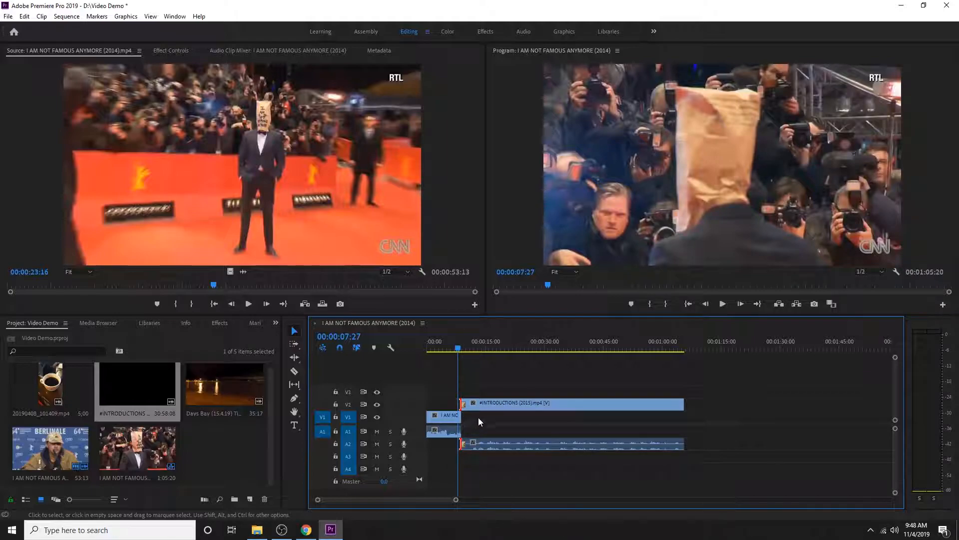
# Move the #INTRODUCTIONS video to V1 and its audio to A1, and apply the default transitions at the cut between the clips
pyautogui.moveTo(471, 405); pyautogui.dragTo(472, 419)
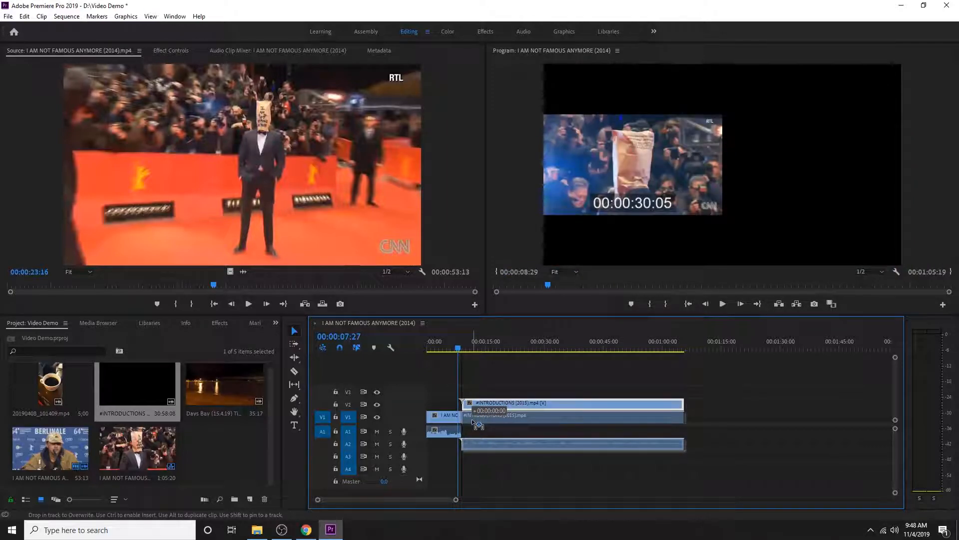
pyautogui.moveTo(474, 444); pyautogui.dragTo(475, 427)
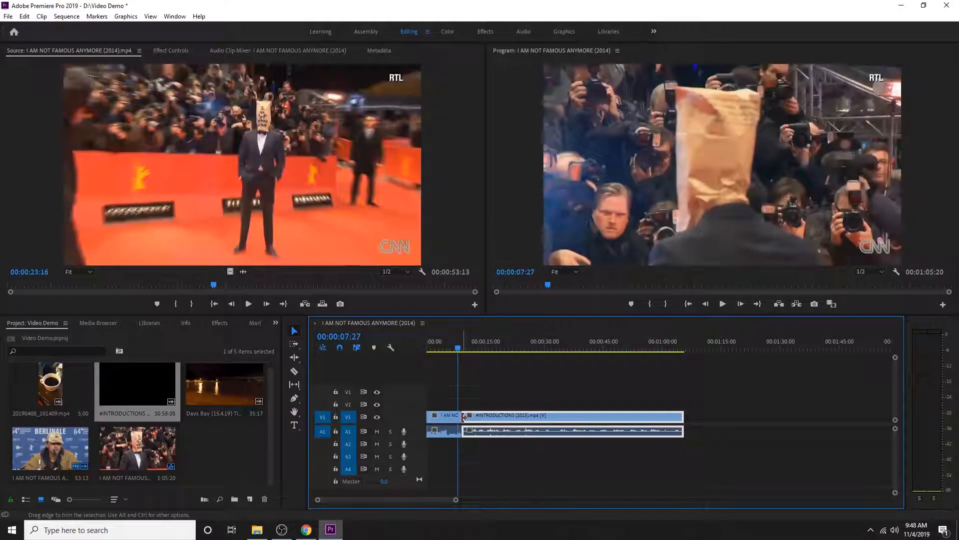
pyautogui.rightClick(464, 416)
pyautogui.click(505, 481)
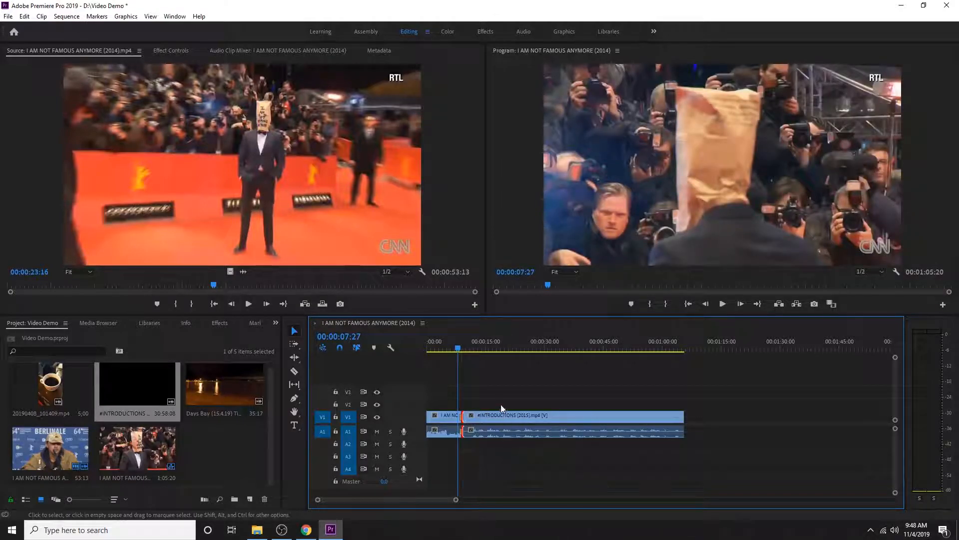
# Examine the Cross Dissolve between the two clips up close at 00:00:08:23 and open its effect settings
pyautogui.press('z')
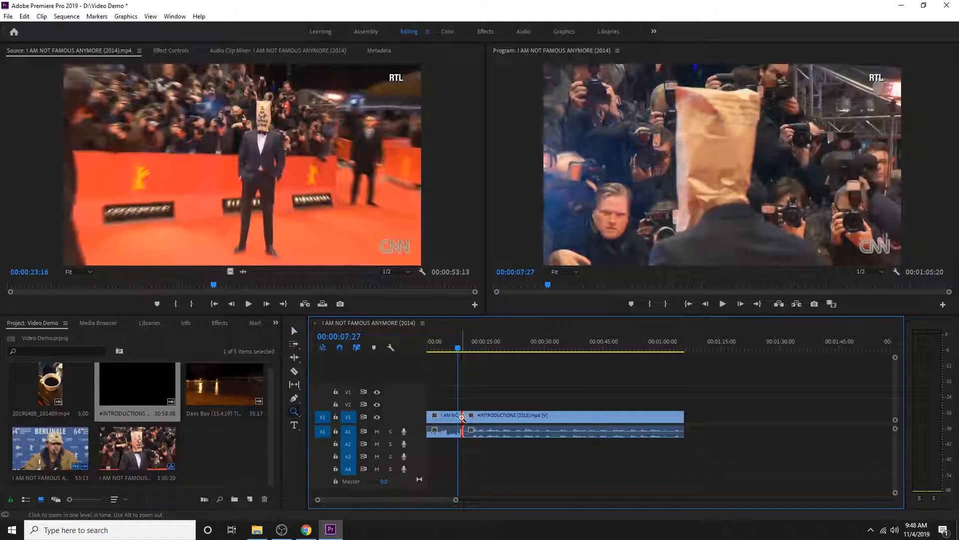
pyautogui.click(464, 418)
pyautogui.click(501, 420)
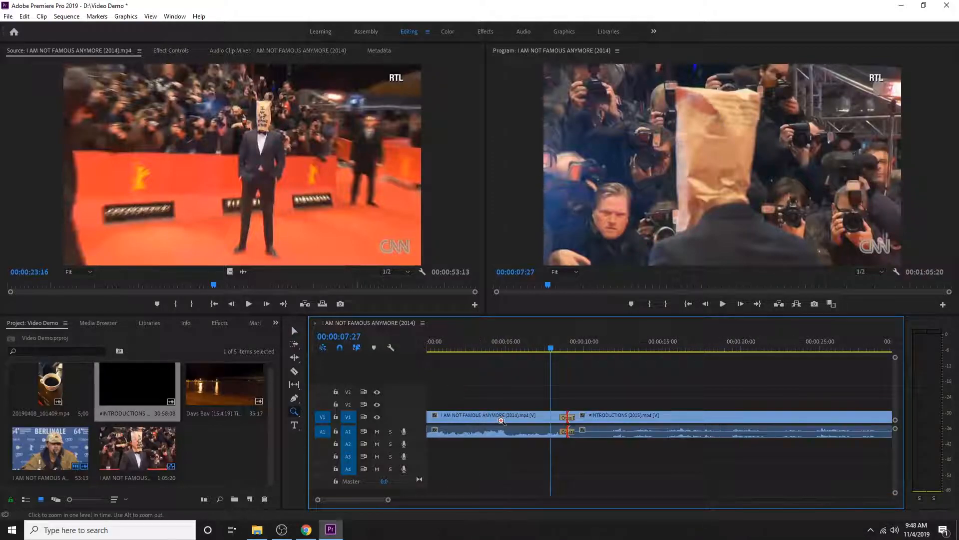
pyautogui.click(566, 415)
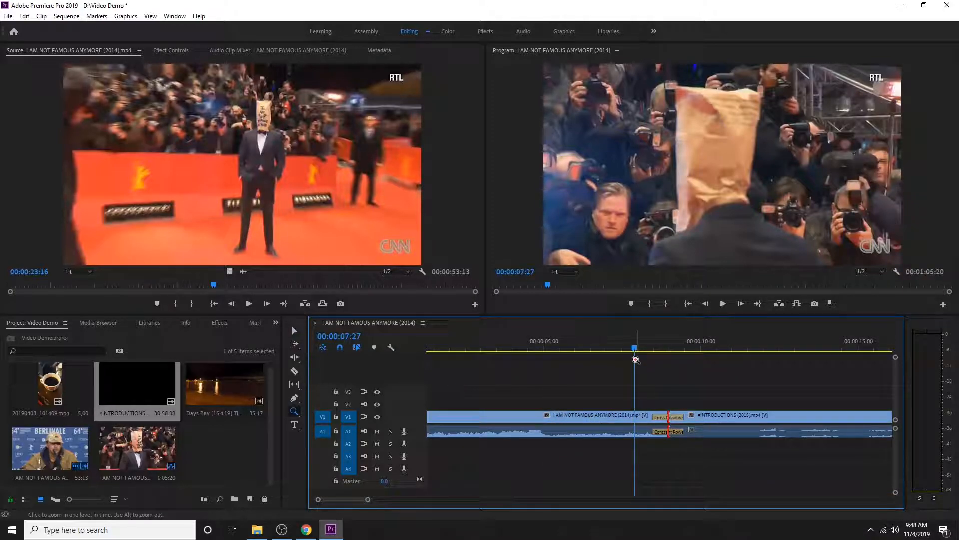
pyautogui.press('v')
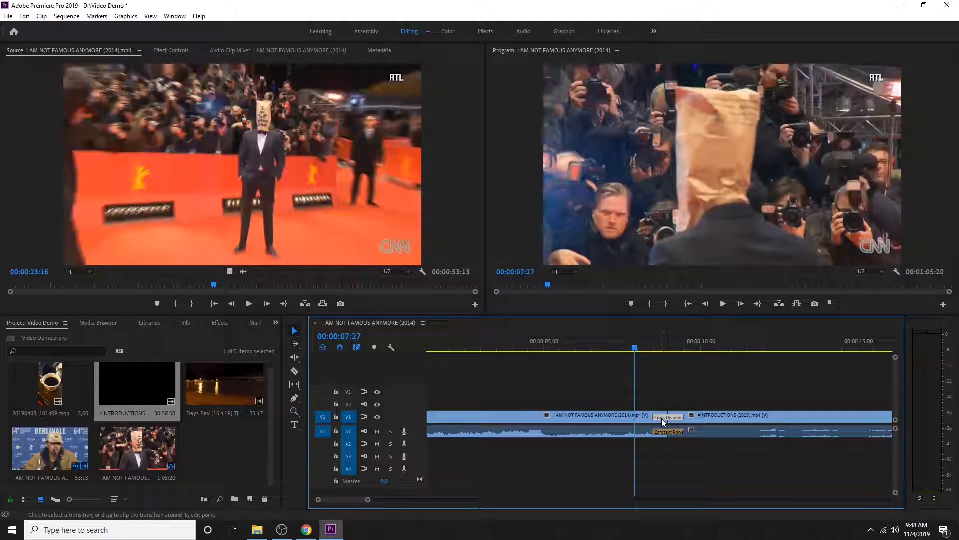
pyautogui.moveTo(635, 350); pyautogui.dragTo(662, 355)
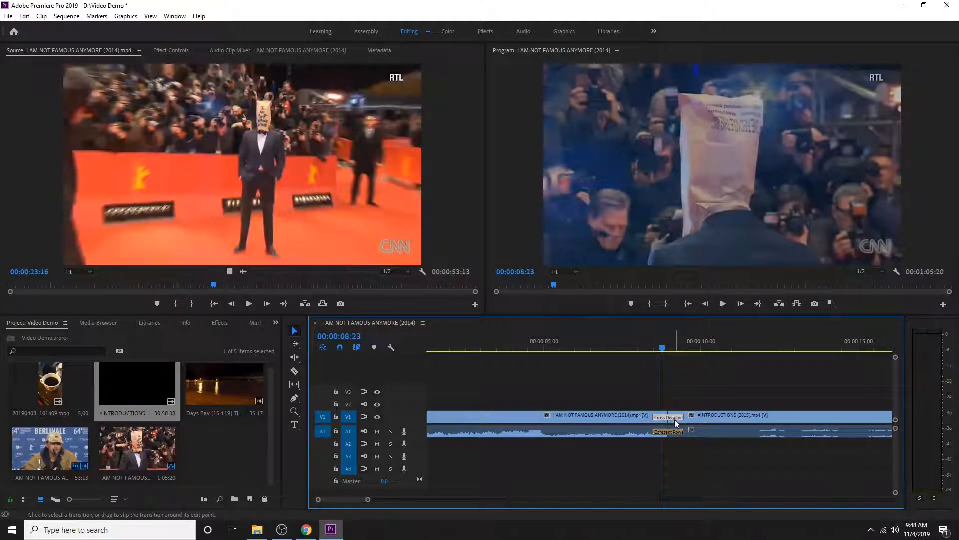
pyautogui.click(675, 416)
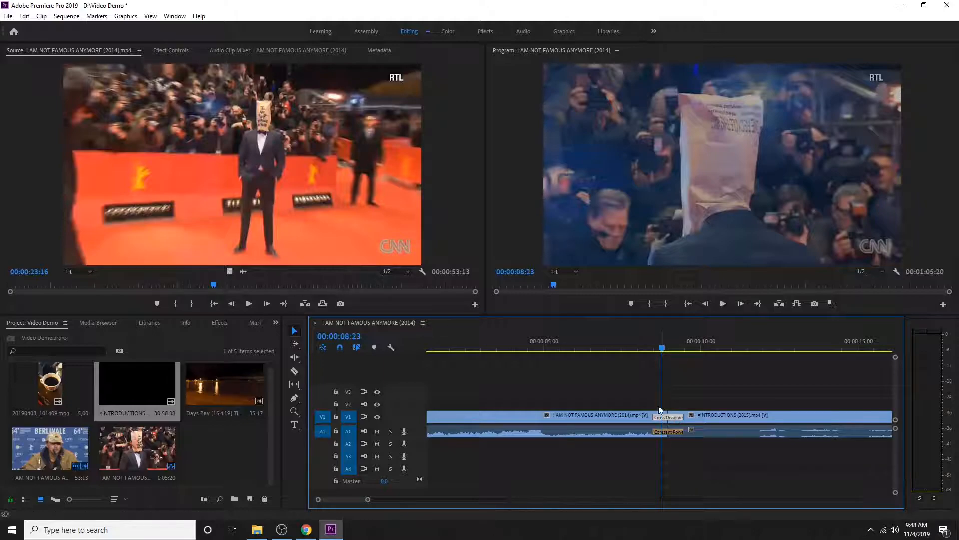
pyautogui.click(179, 51)
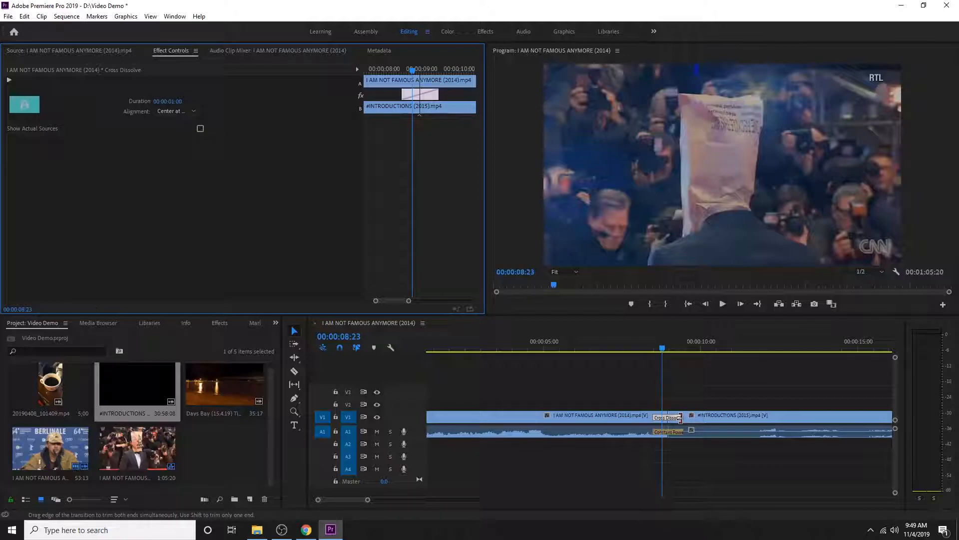
# Try pulling the edit point at the Cross Dissolve earlier on V1, and undo the change
pyautogui.moveTo(680, 417); pyautogui.dragTo(683, 418)
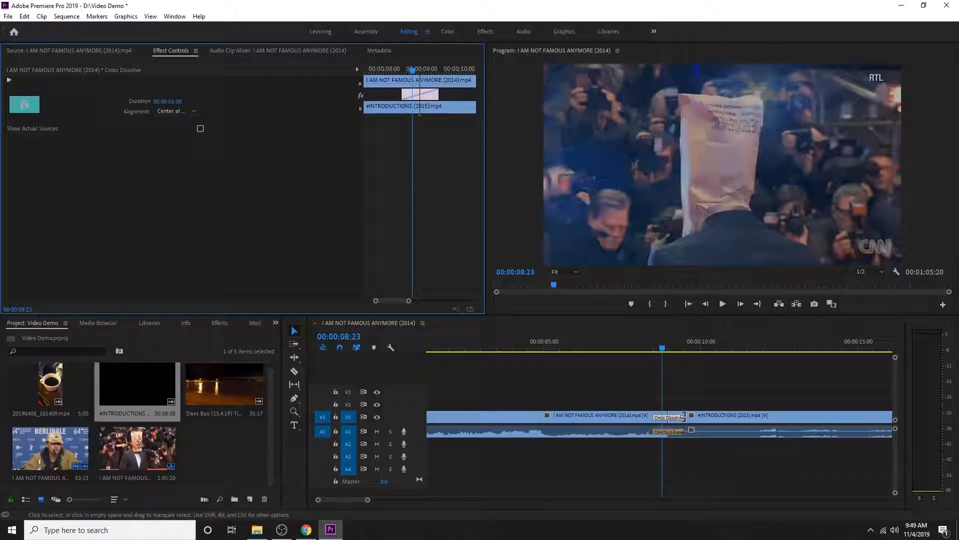
pyautogui.click(426, 417)
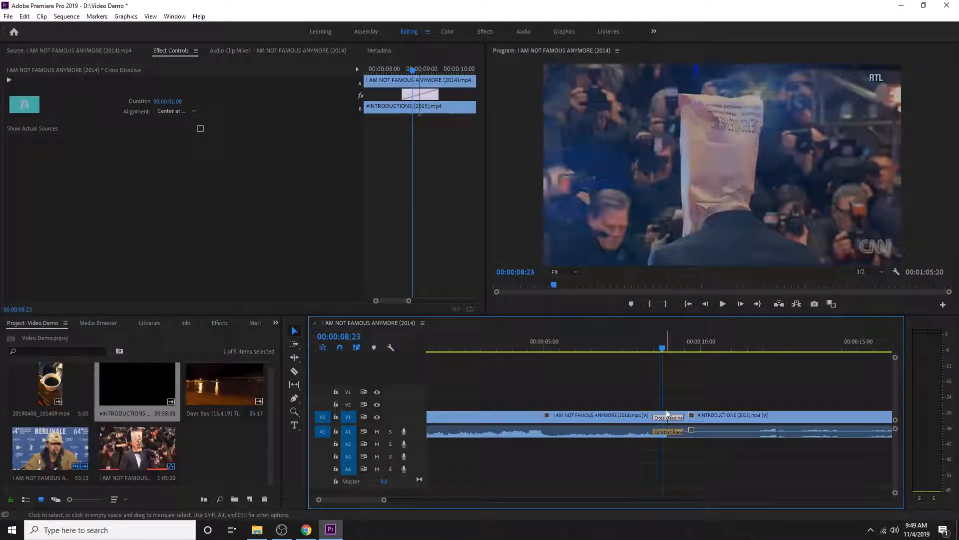
pyautogui.moveTo(666, 414); pyautogui.dragTo(620, 410)
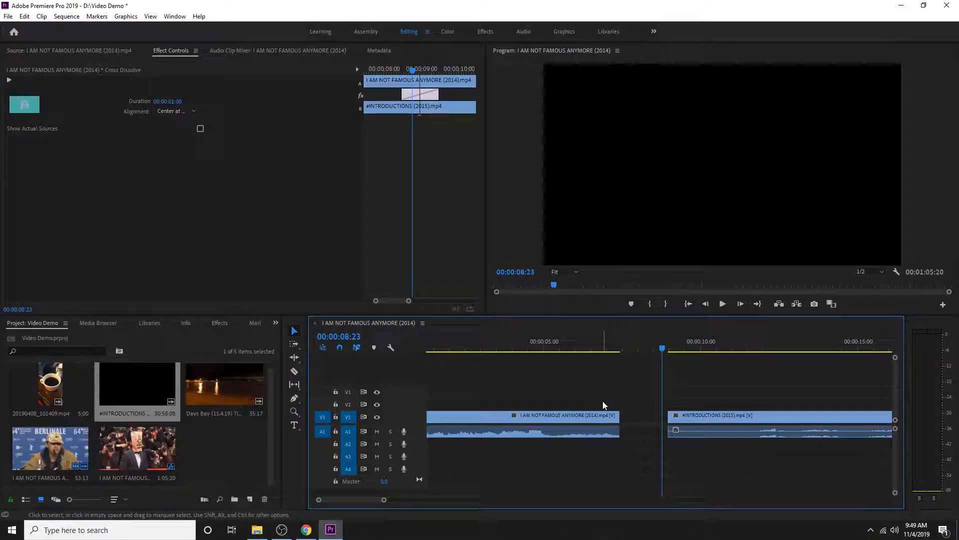
pyautogui.hotkey('ctrl', 'z')
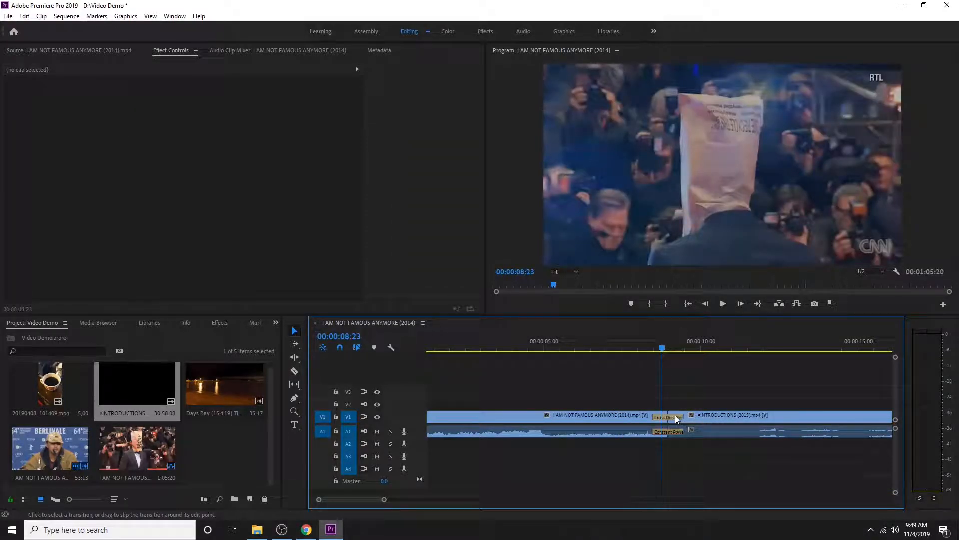
# Lengthen the Cross Dissolve to 00:00:02:26, preview it by scrubbing, and undo the extension
pyautogui.click(675, 417)
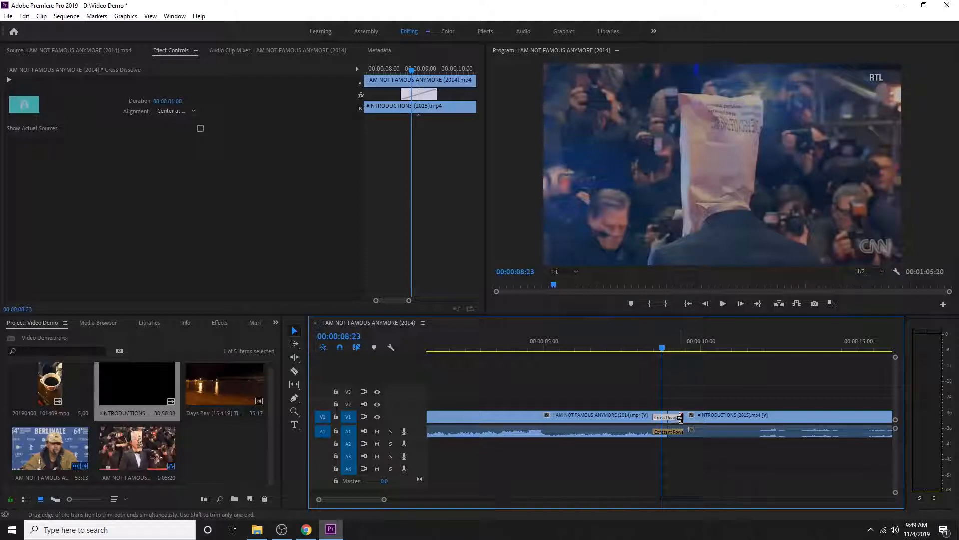
pyautogui.moveTo(698, 414); pyautogui.dragTo(713, 415)
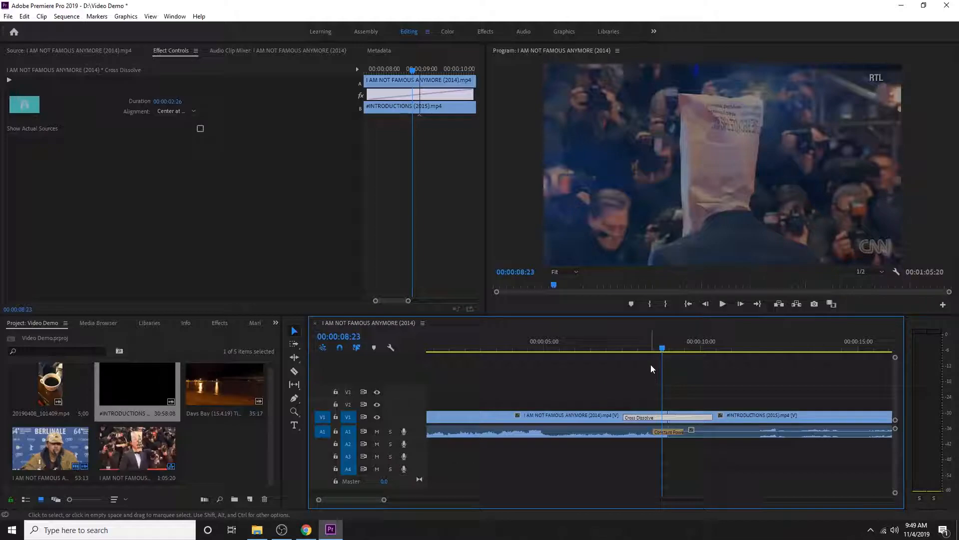
pyautogui.moveTo(662, 349); pyautogui.dragTo(709, 349)
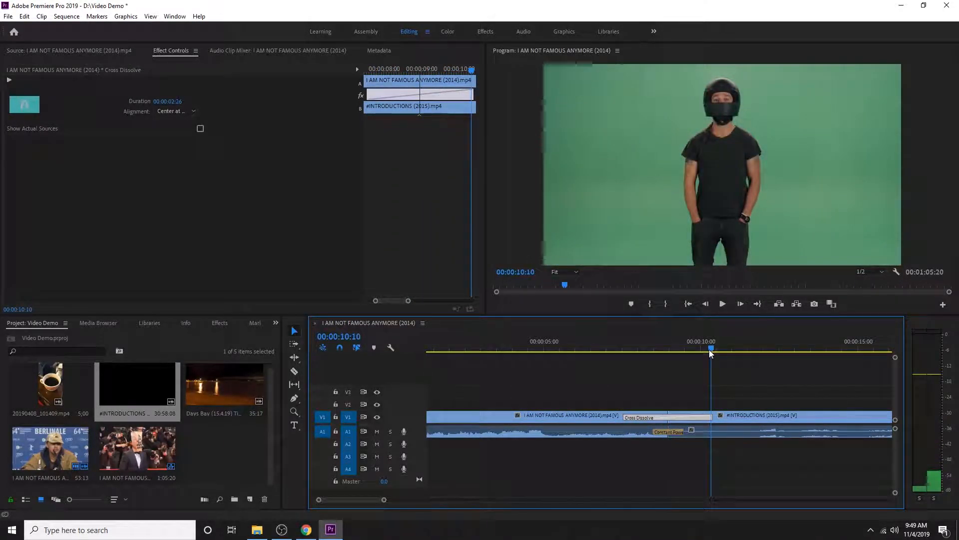
pyautogui.hotkey('ctrl', 'z')
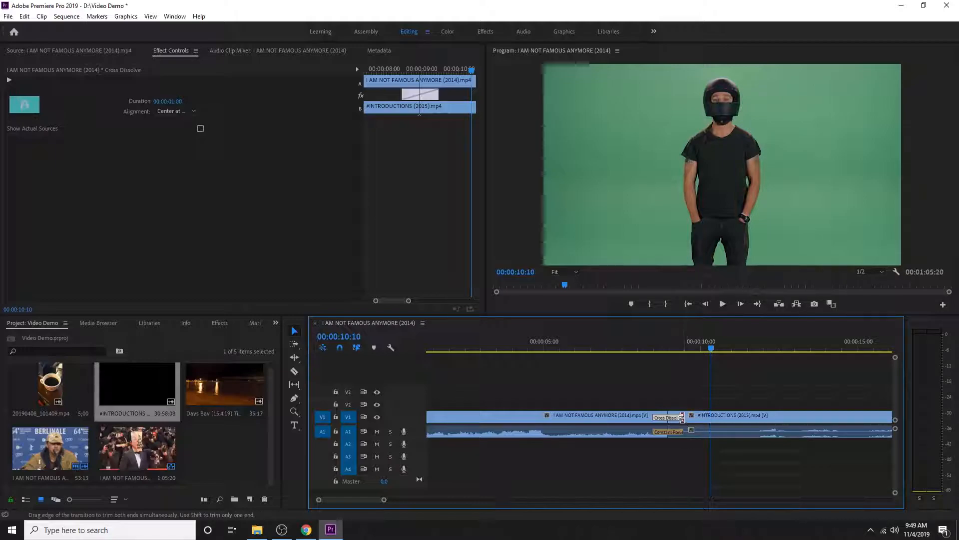
# Shorten the Cross Dissolve to 00:00:00:10 and play the sequence across the cut
pyautogui.moveTo(676, 416); pyautogui.dragTo(667, 416)
pyautogui.click(653, 345)
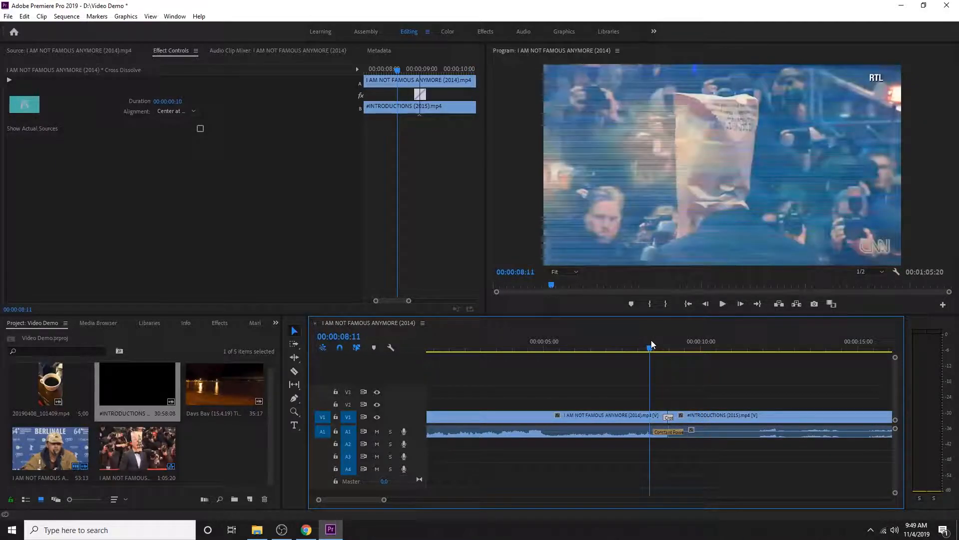
pyautogui.press('space')
pyautogui.press('space')
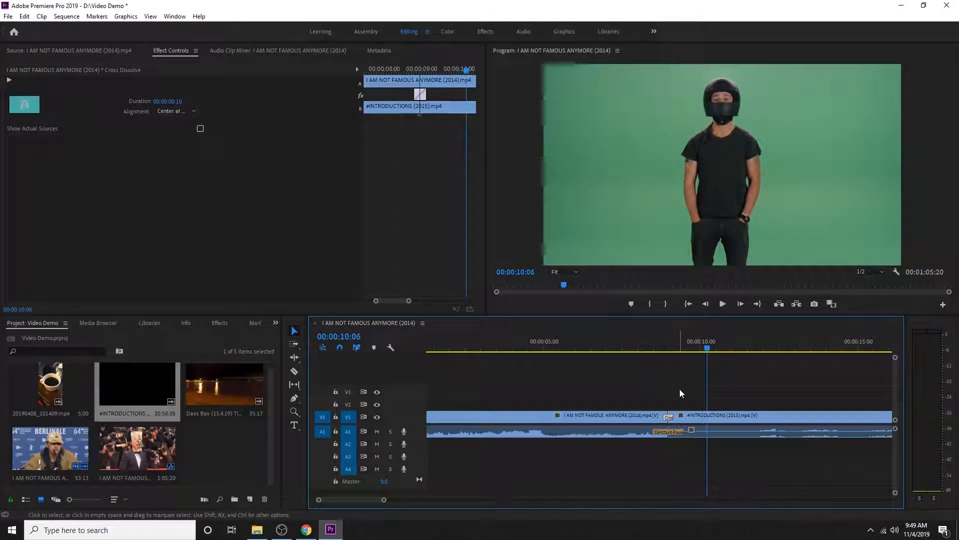
# Delete the Cross Dissolve and the Constant Power audio transition at the cut between the two clips
pyautogui.moveTo(673, 417); pyautogui.dragTo(686, 417)
pyautogui.click(676, 400)
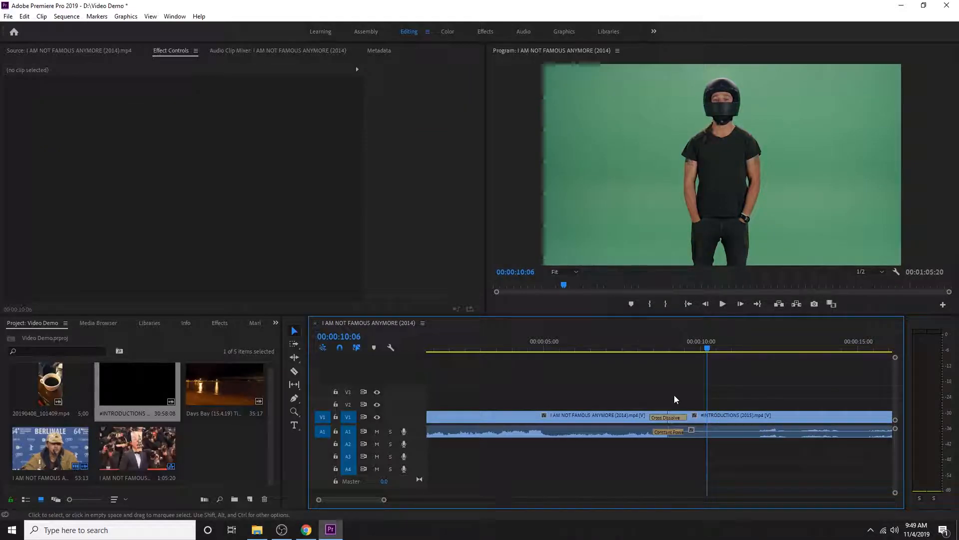
pyautogui.click(672, 415)
pyautogui.press('Delete')
pyautogui.click(666, 432)
pyautogui.press('Delete')
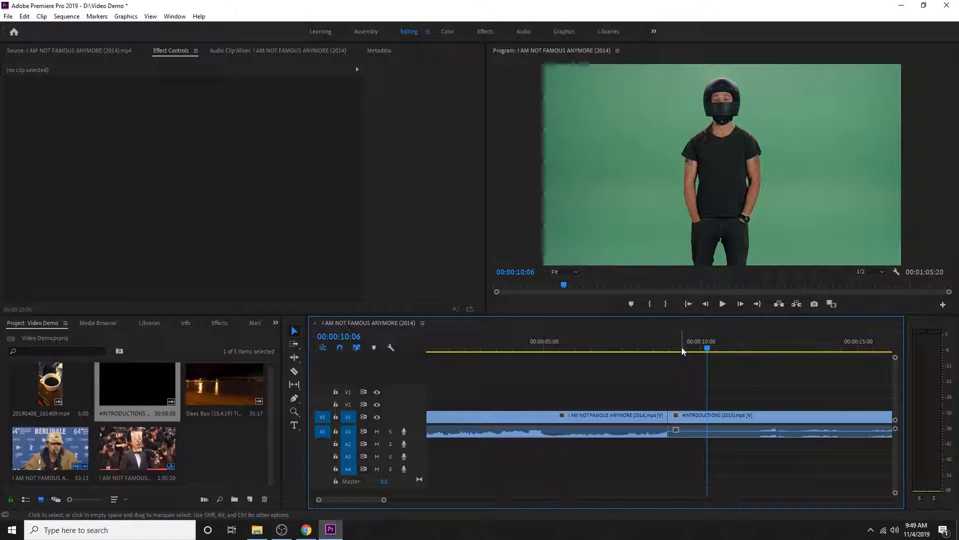
pyautogui.moveTo(707, 350); pyautogui.dragTo(658, 349)
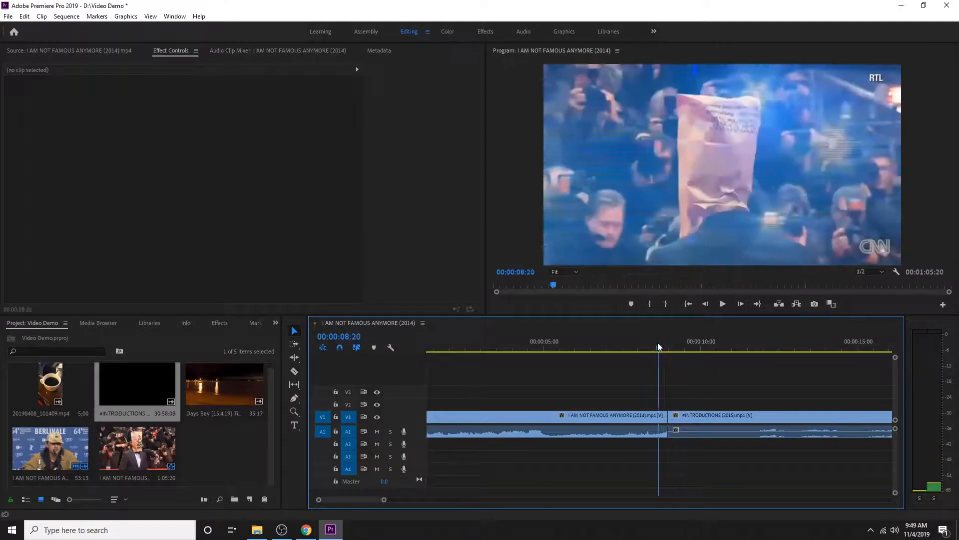
pyautogui.rightClick(670, 416)
pyautogui.click(759, 377)
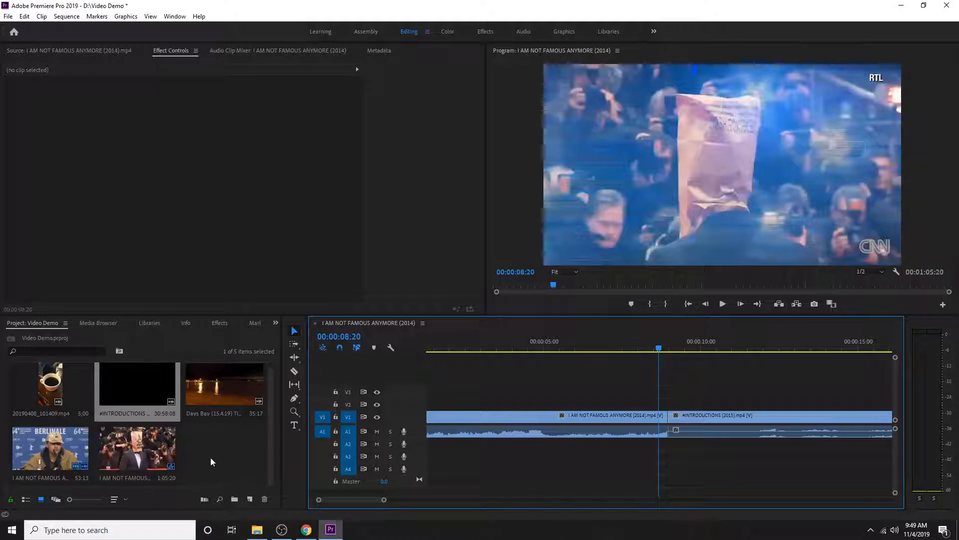
# Apply the Page Turn video transition from the Page Peel group to the cut between the two V1 clips
pyautogui.click(219, 323)
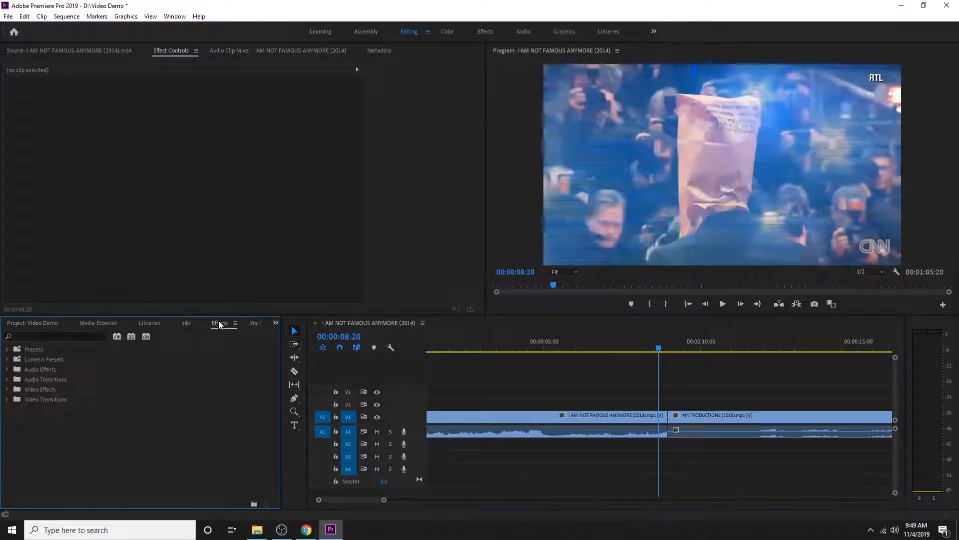
pyautogui.click(8, 399)
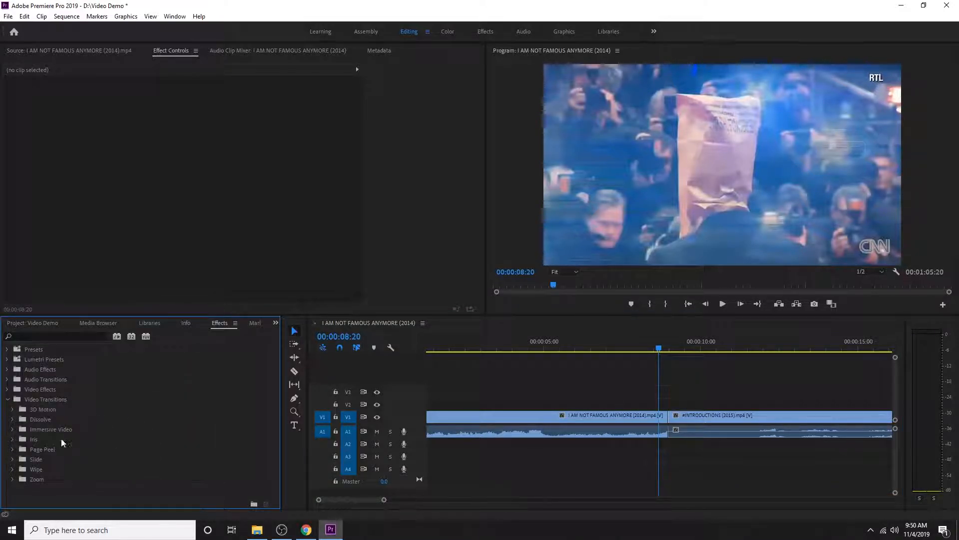
pyautogui.click(13, 450)
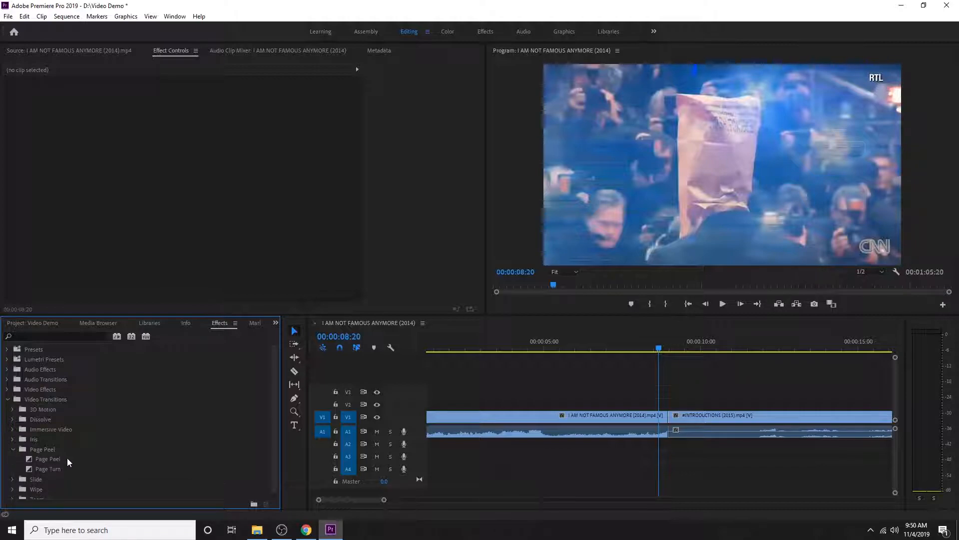
pyautogui.click(59, 470)
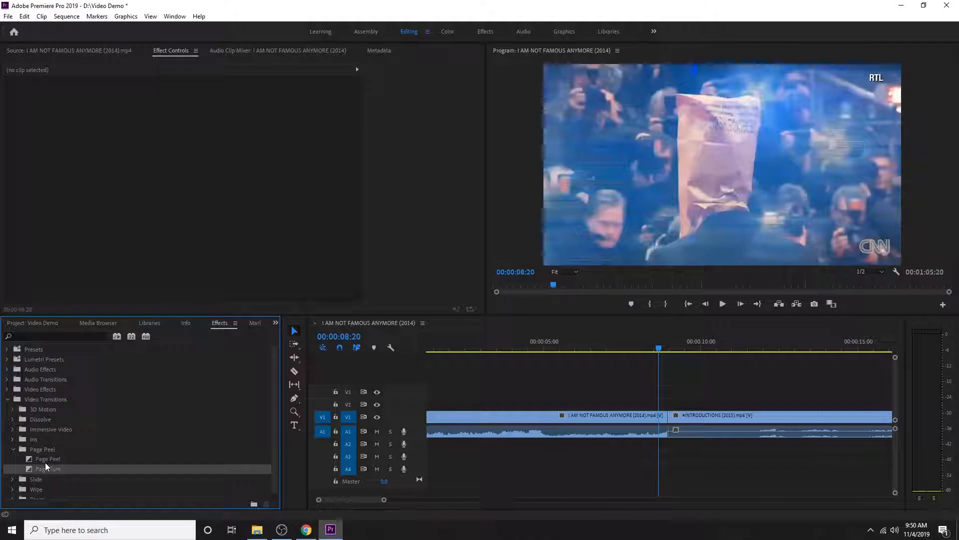
pyautogui.moveTo(43, 469); pyautogui.dragTo(641, 393)
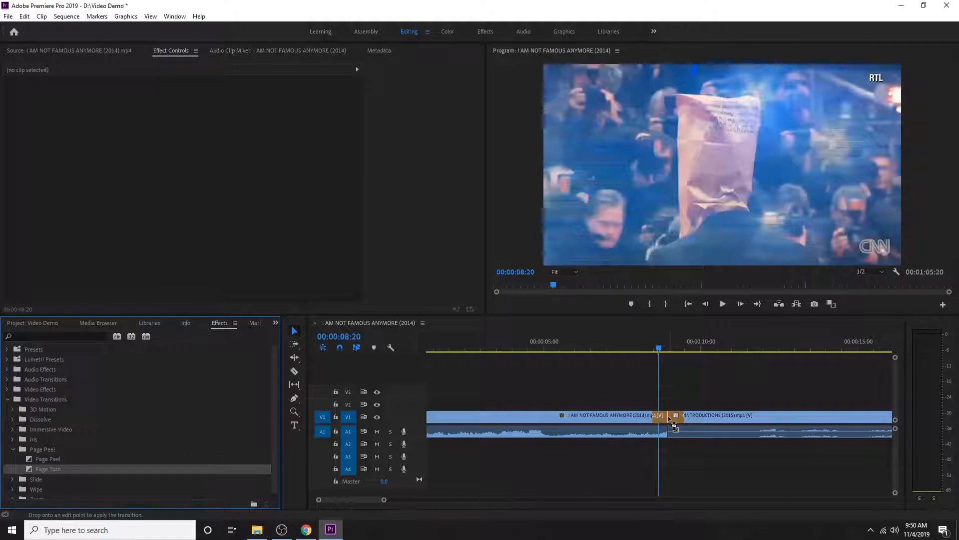
pyautogui.moveTo(674, 425); pyautogui.dragTo(674, 425)
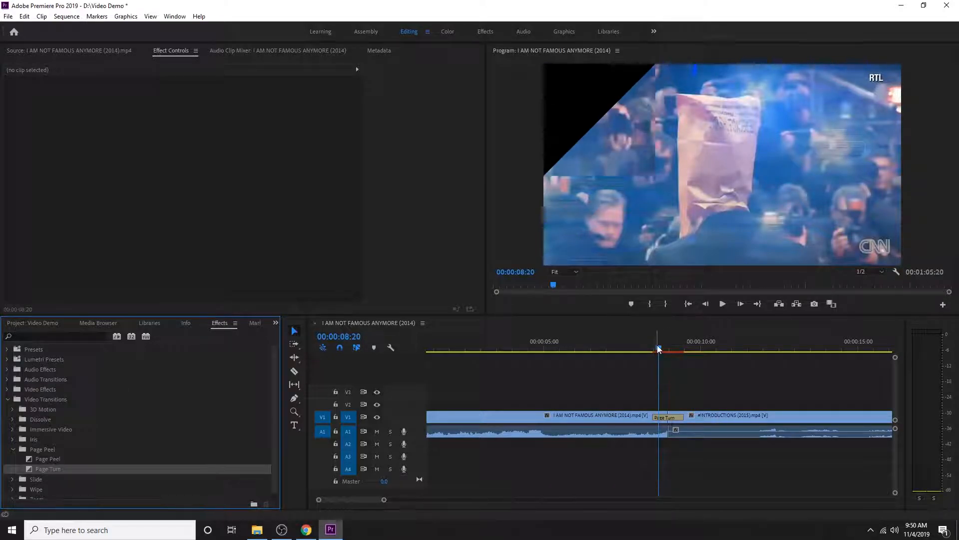
# Play the sequence through the Page Turn transition and stop partway, at 00:00:09:03
pyautogui.click(646, 351)
pyautogui.press('space')
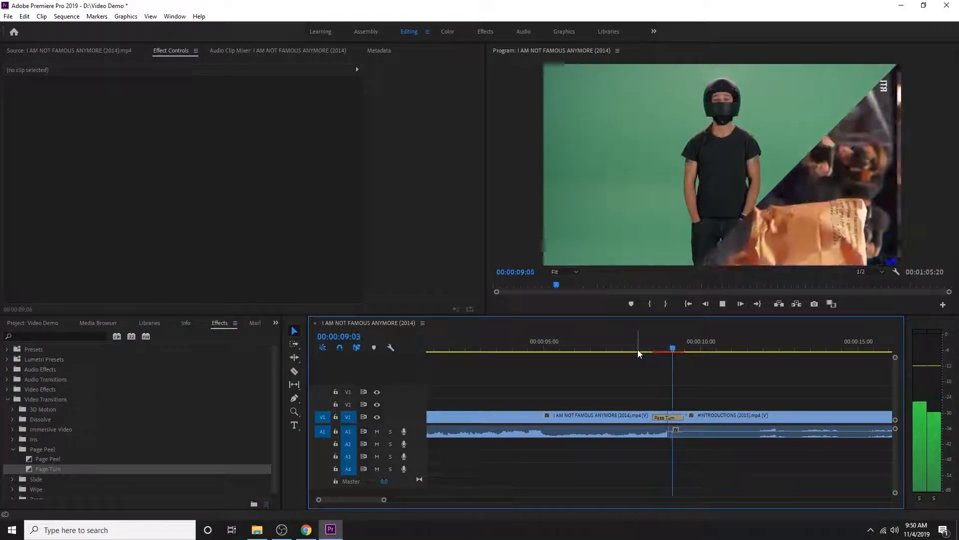
pyautogui.moveTo(672, 346)
pyautogui.mouseDown()
pyautogui.moveTo(643, 352)
pyautogui.moveTo(691, 351)
pyautogui.moveTo(673, 349)
pyautogui.mouseUp()
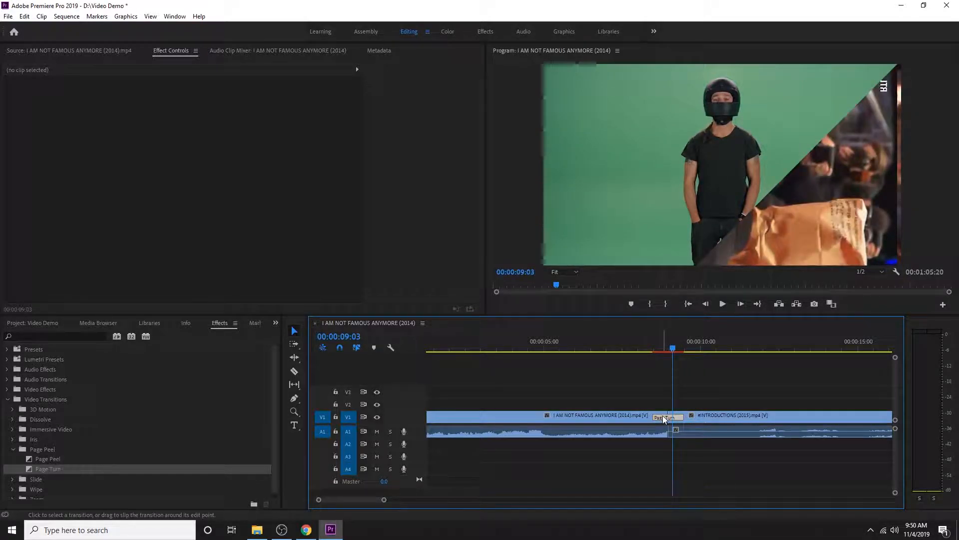
# Open the Page Turn transition's settings and set its start value to 0.9
pyautogui.click(668, 418)
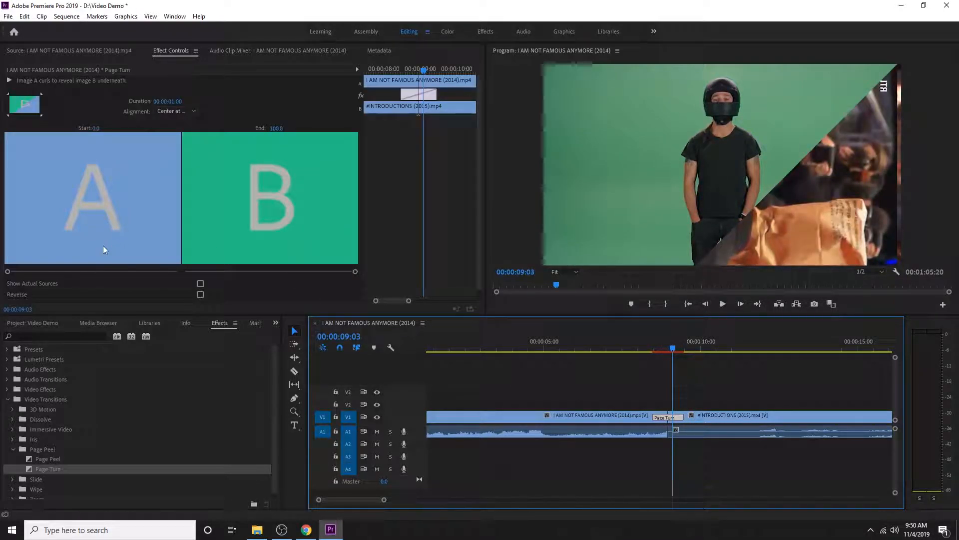
pyautogui.moveTo(8, 271)
pyautogui.mouseDown()
pyautogui.moveTo(141, 271)
pyautogui.moveTo(9, 271)
pyautogui.mouseUp()
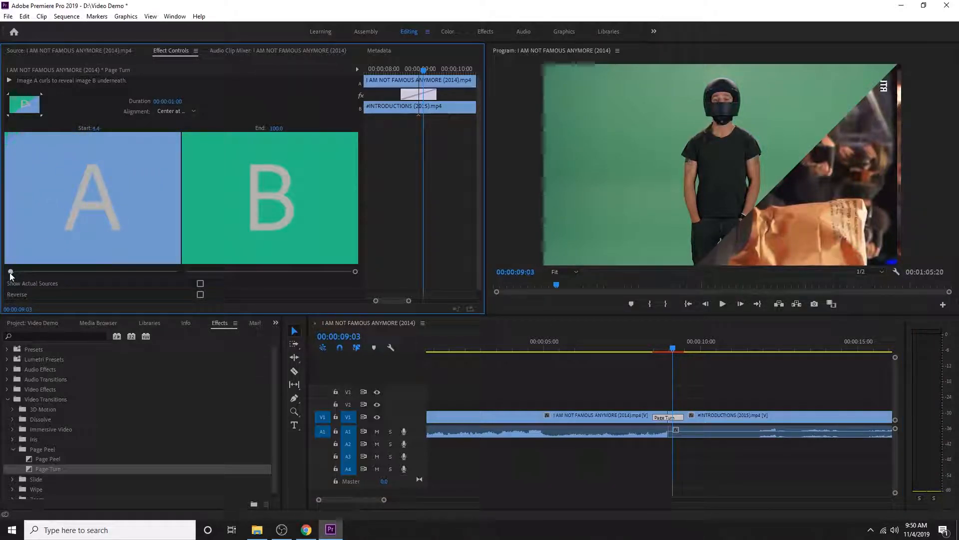
# Show the actual sources in the Page Turn settings and set its start to 27.3 and its end to 46.0
pyautogui.click(200, 283)
pyautogui.moveTo(9, 271); pyautogui.dragTo(52, 274)
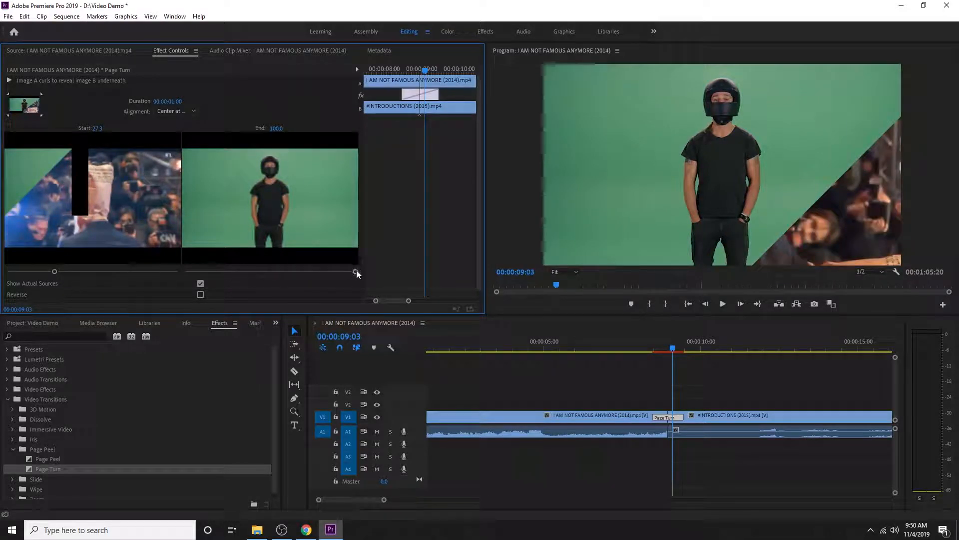
pyautogui.moveTo(354, 272); pyautogui.dragTo(265, 272)
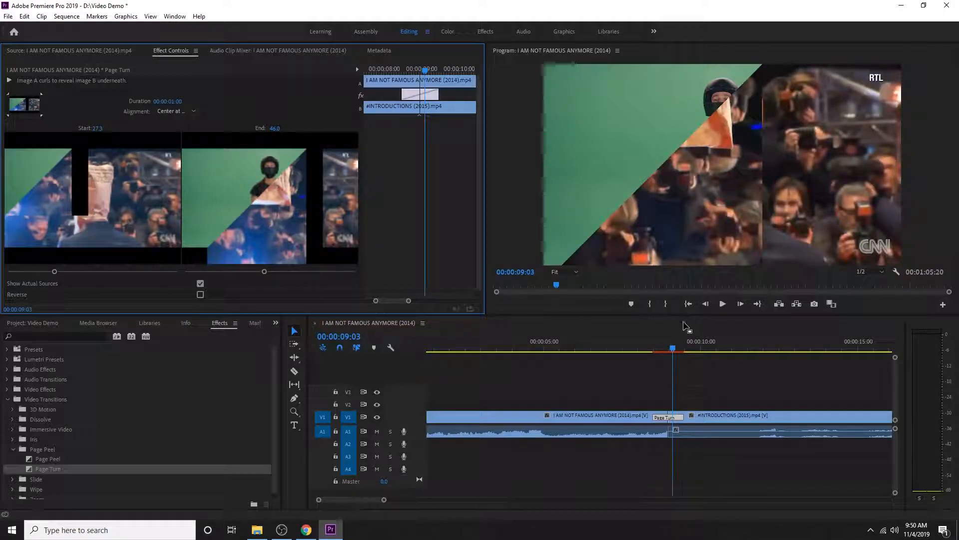
# Play the sequence from just before the Page Turn transition and stop past it, at 00:00:10:08
pyautogui.click(662, 349)
pyautogui.click(646, 350)
pyautogui.press('space')
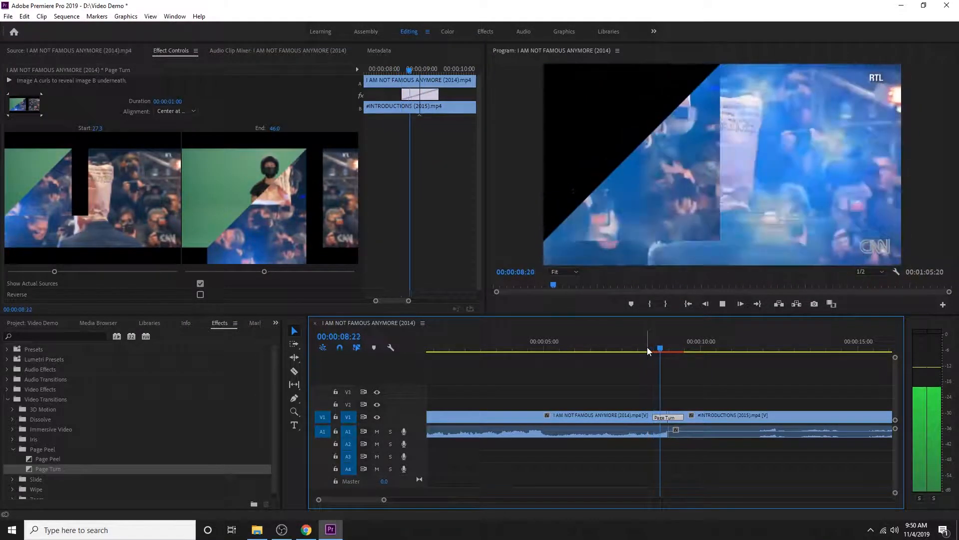
pyautogui.press('space')
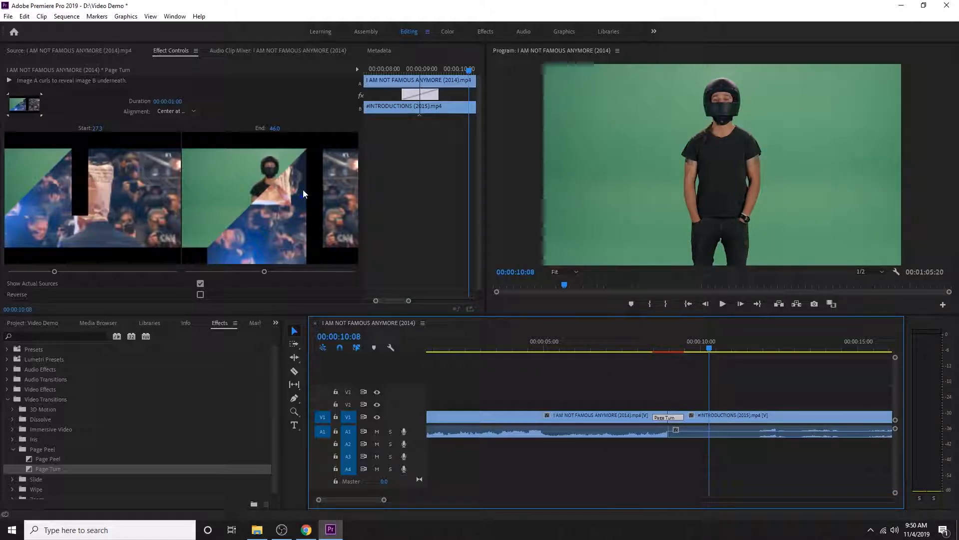
# Set the Page Turn's duration to 00:00:03:00, its end to 100.0 and its start to 0.0
pyautogui.click(174, 103)
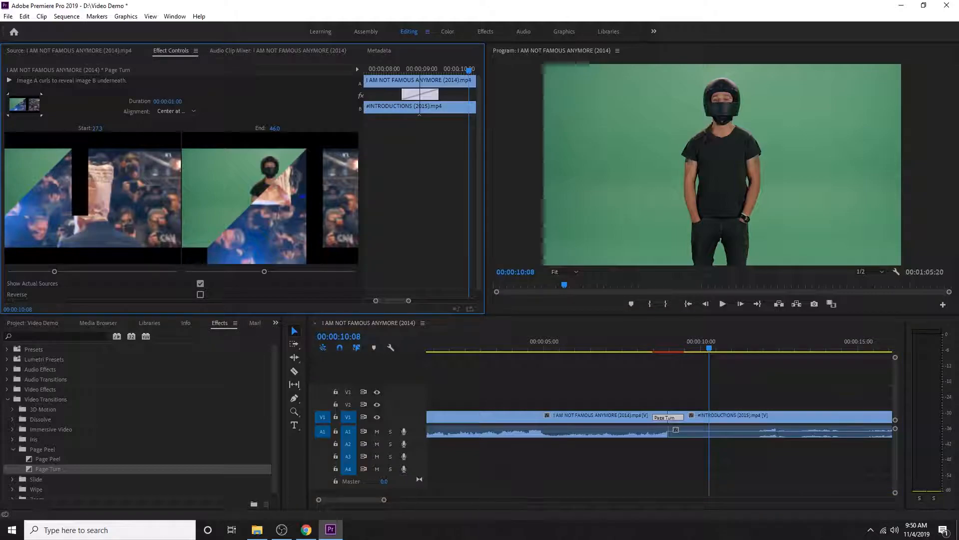
pyautogui.click(176, 100)
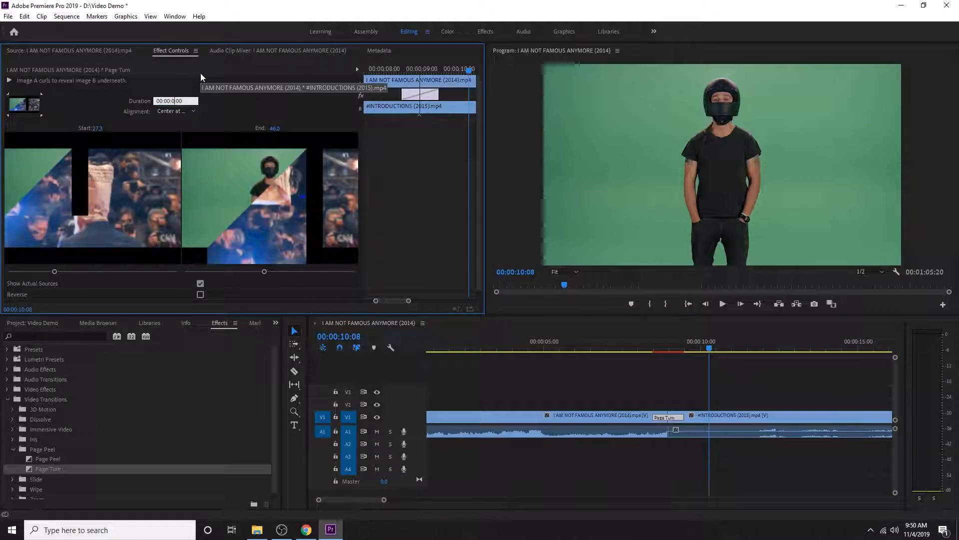
pyautogui.press('Return')
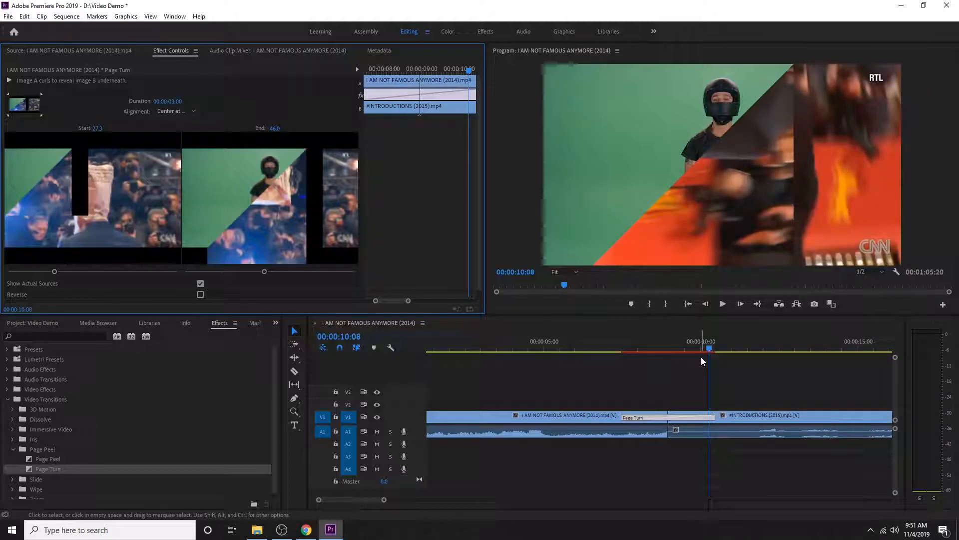
pyautogui.moveTo(264, 272); pyautogui.dragTo(450, 285)
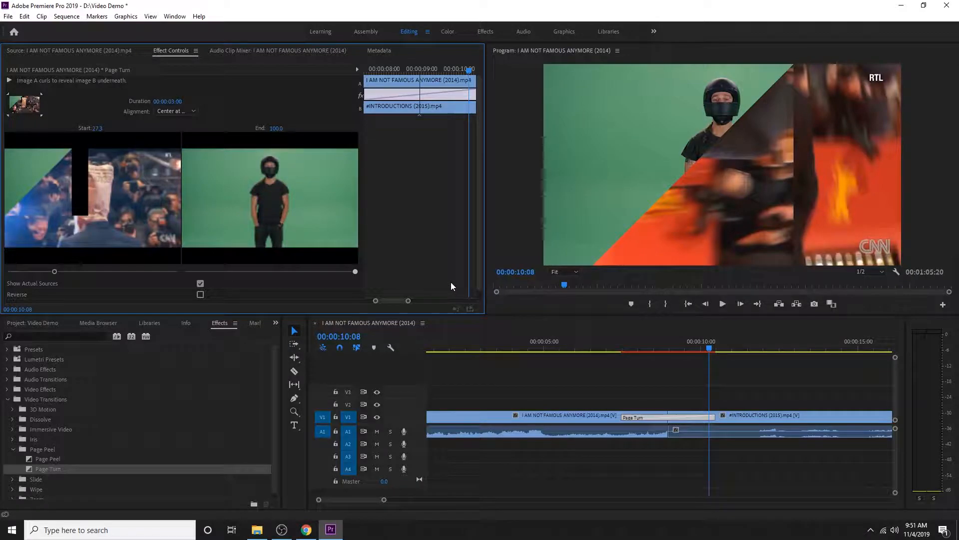
pyautogui.moveTo(54, 271); pyautogui.dragTo(6, 272)
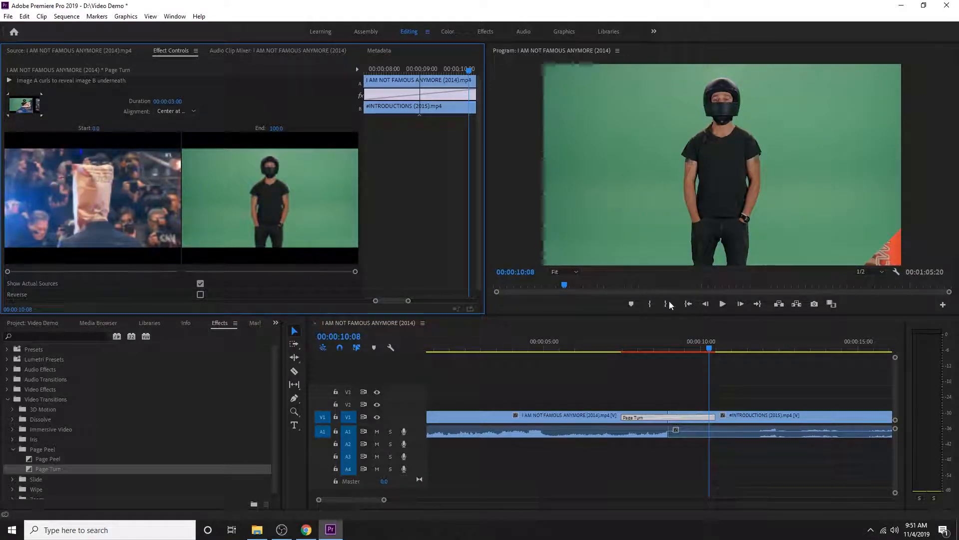
# Play the sequence through the three-second Page Turn transition and stop at 00:00:10:29
pyautogui.click(620, 346)
pyautogui.press('space')
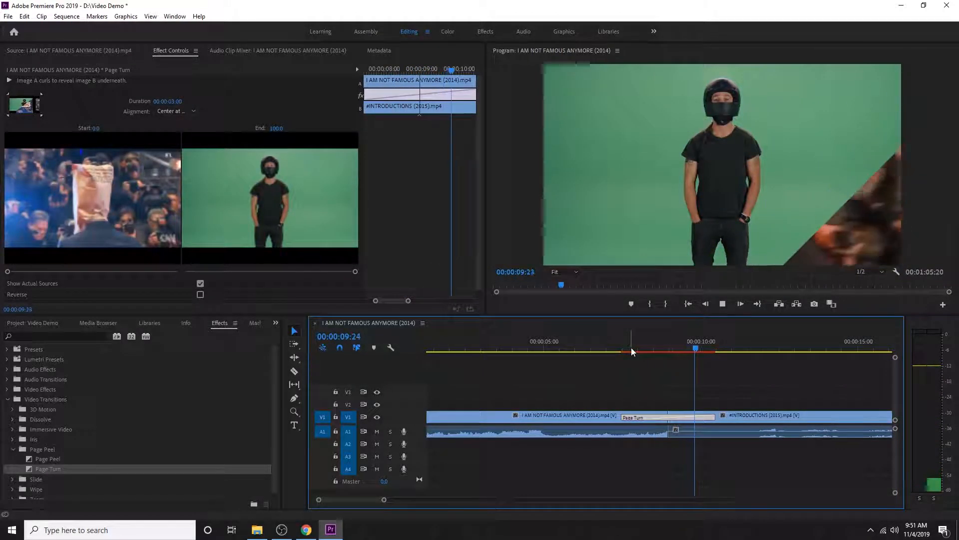
pyautogui.press('space')
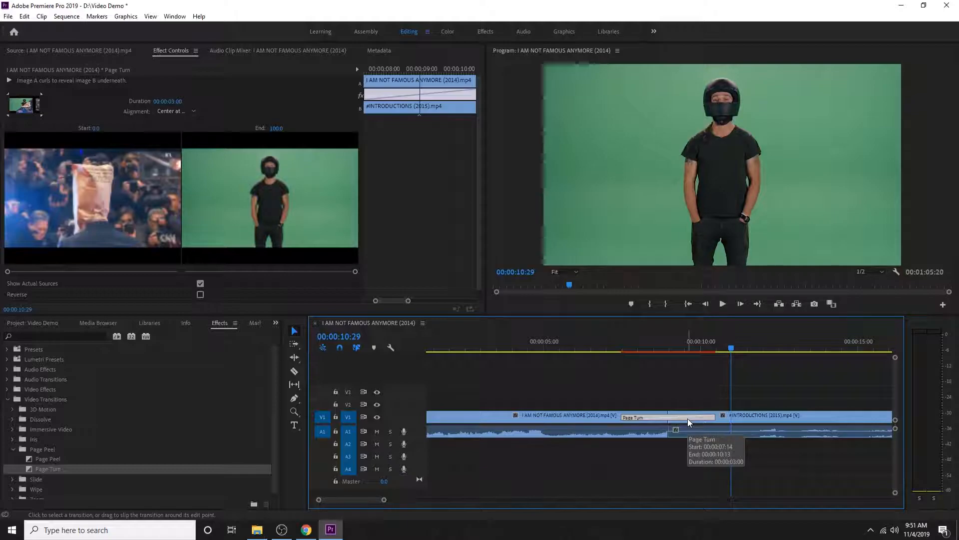
# Delete the Page Turn transition and apply the default transitions to the cut between the two clips
pyautogui.press('Delete')
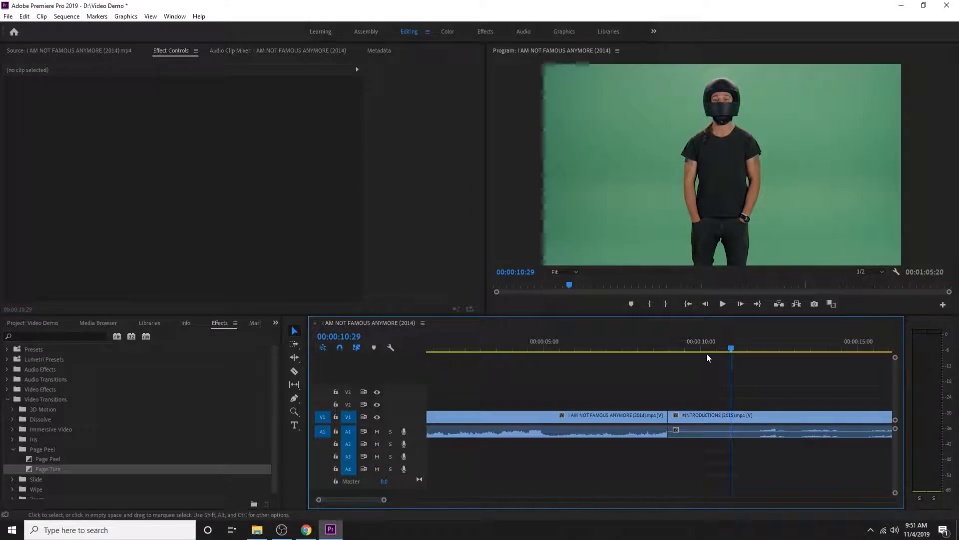
pyautogui.rightClick(671, 418)
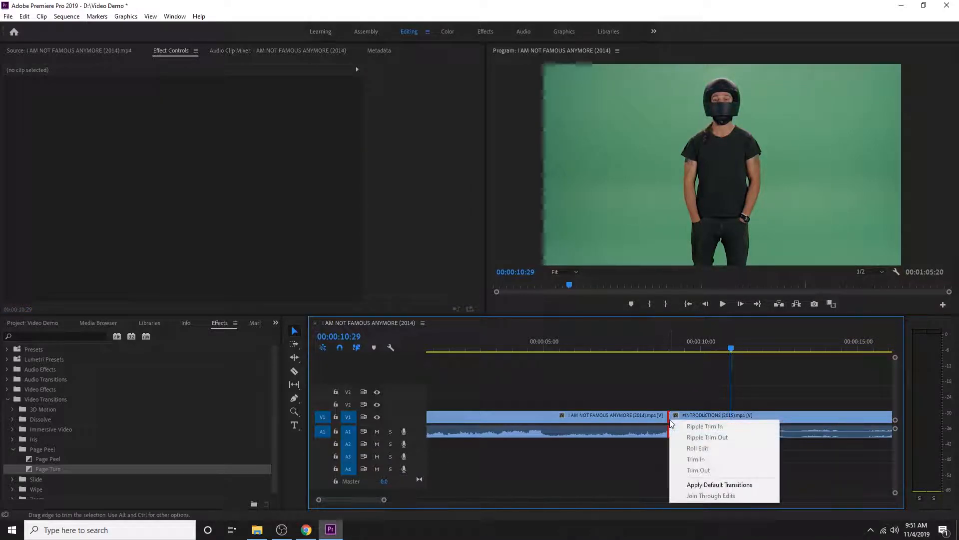
pyautogui.click(731, 485)
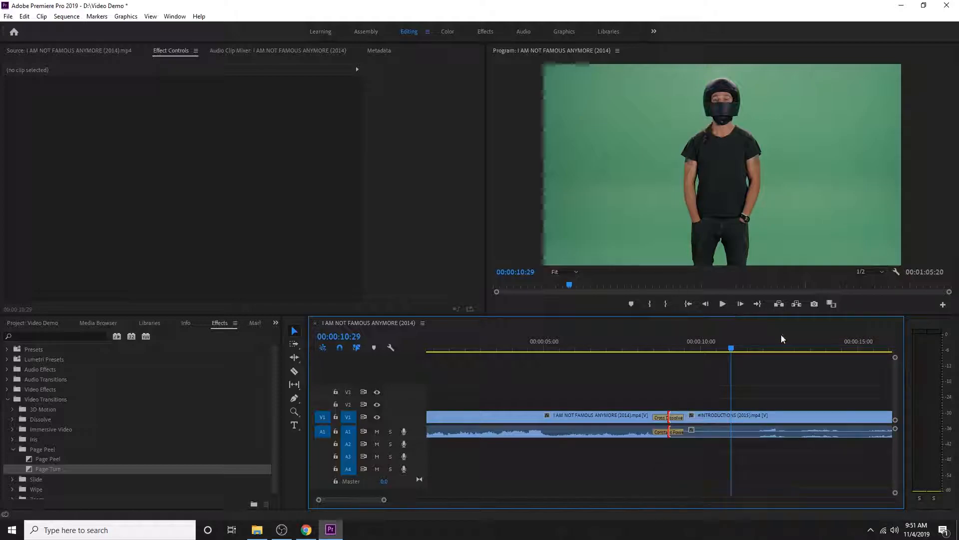
# Move the playhead to 00:00:09:19 and place the 20190408_101409.mp4 clip on V2, starting at the cut between the two V1 clips
pyautogui.moveTo(731, 346); pyautogui.dragTo(690, 355)
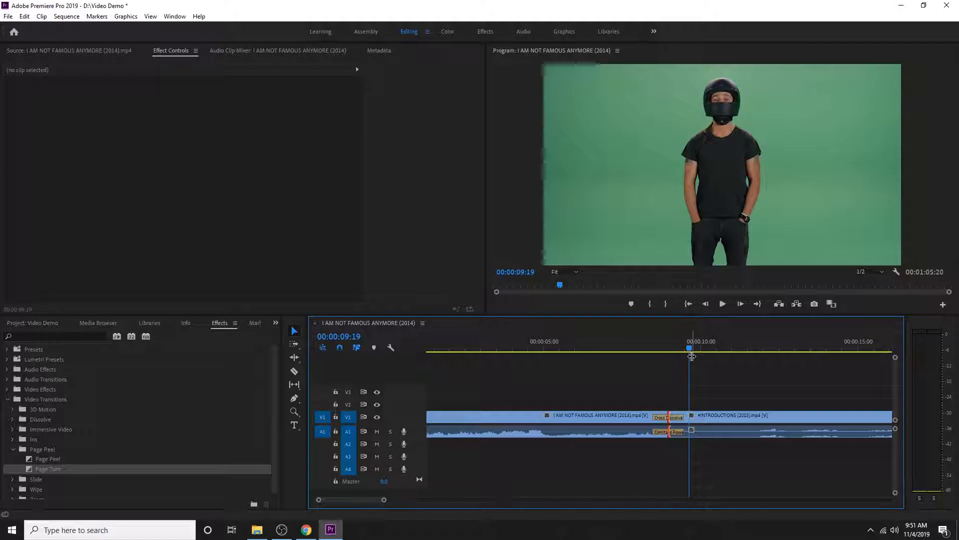
pyautogui.click(32, 322)
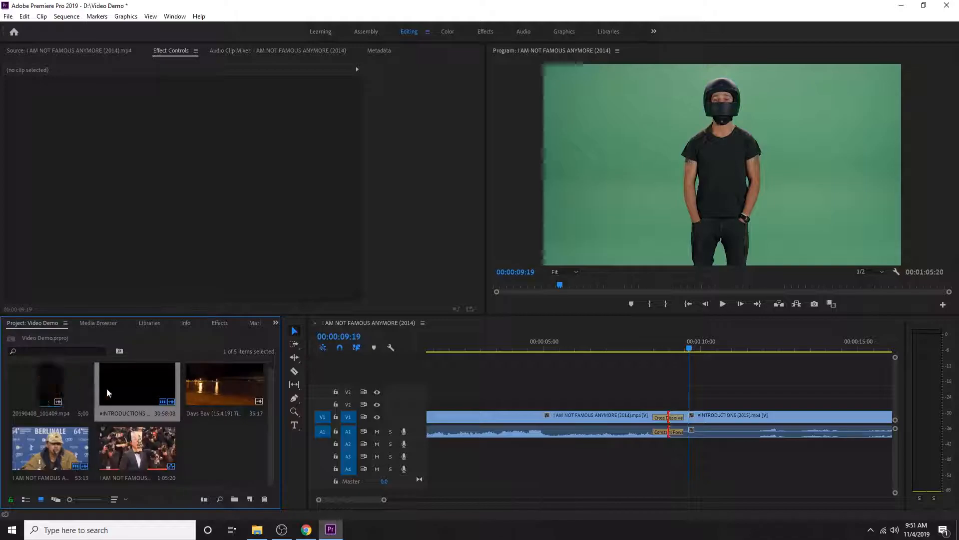
pyautogui.click(80, 411)
pyautogui.moveTo(49, 383); pyautogui.dragTo(674, 407)
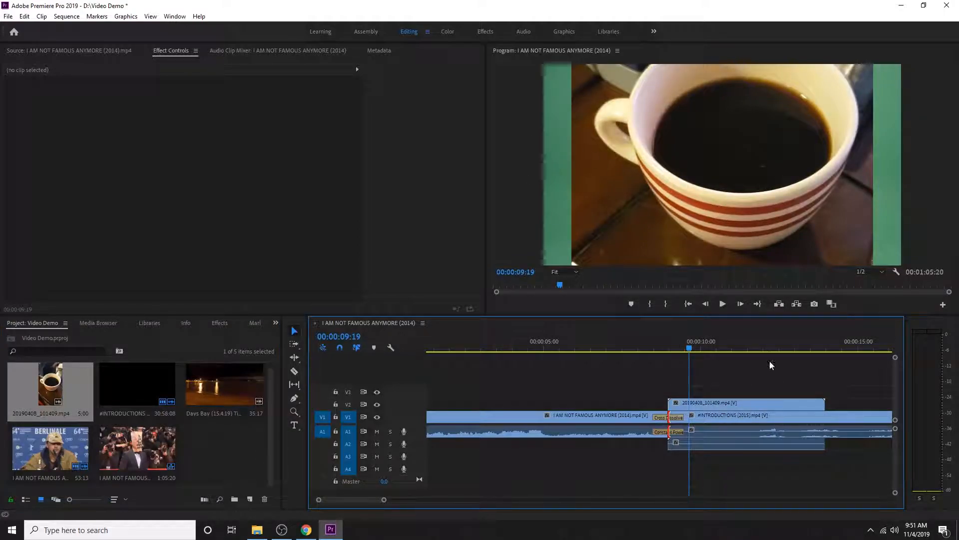
# Select the coffee cup clip on V2, play through it and return the playhead to 00:00:10:25
pyautogui.click(702, 402)
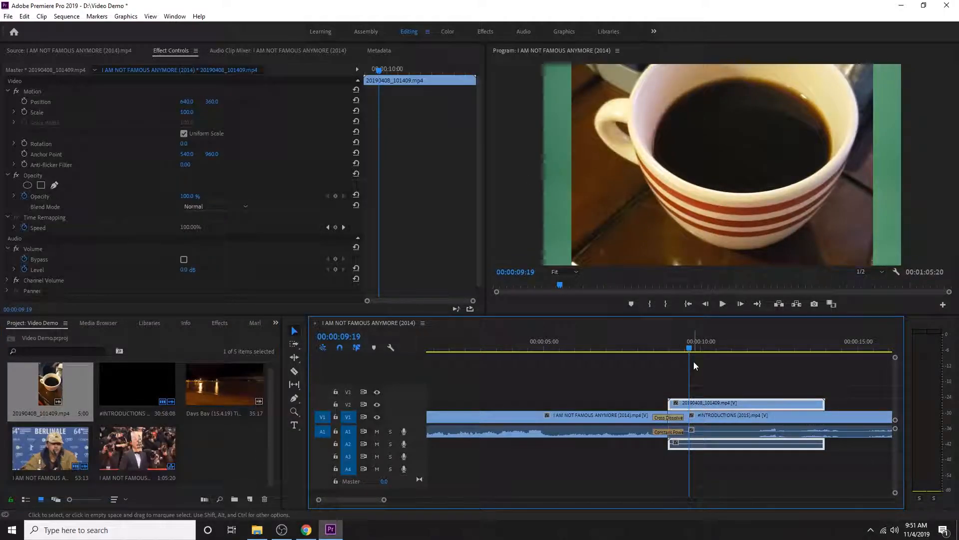
pyautogui.press('space')
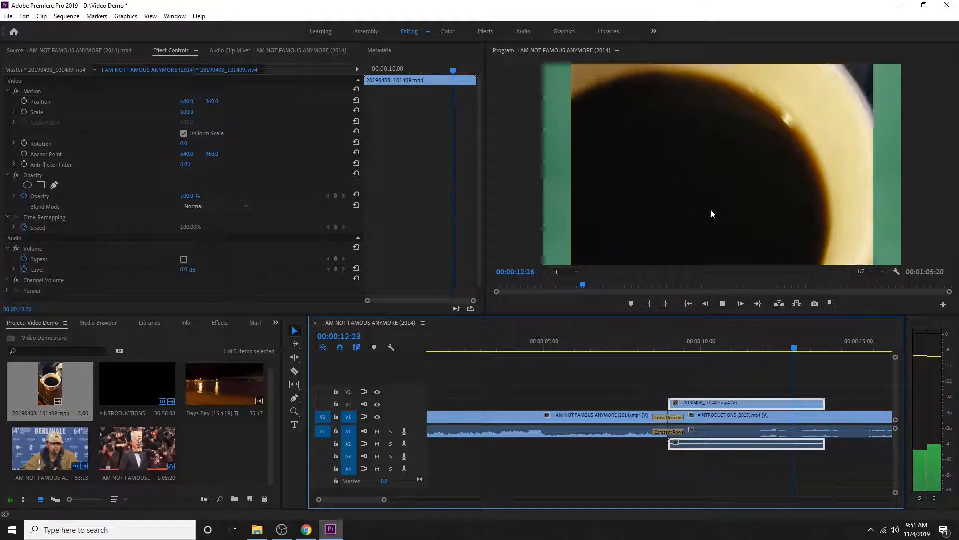
pyautogui.press('space')
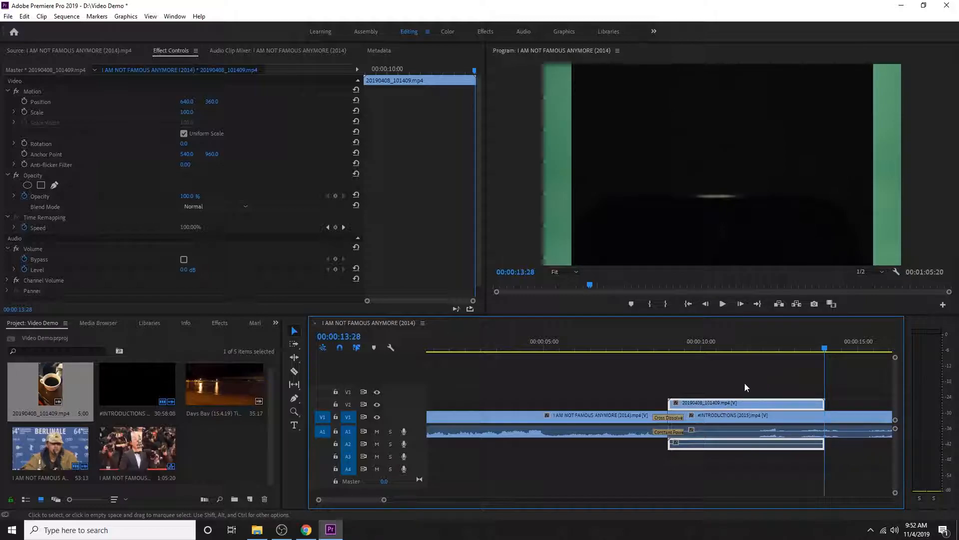
pyautogui.moveTo(803, 348); pyautogui.dragTo(728, 341)
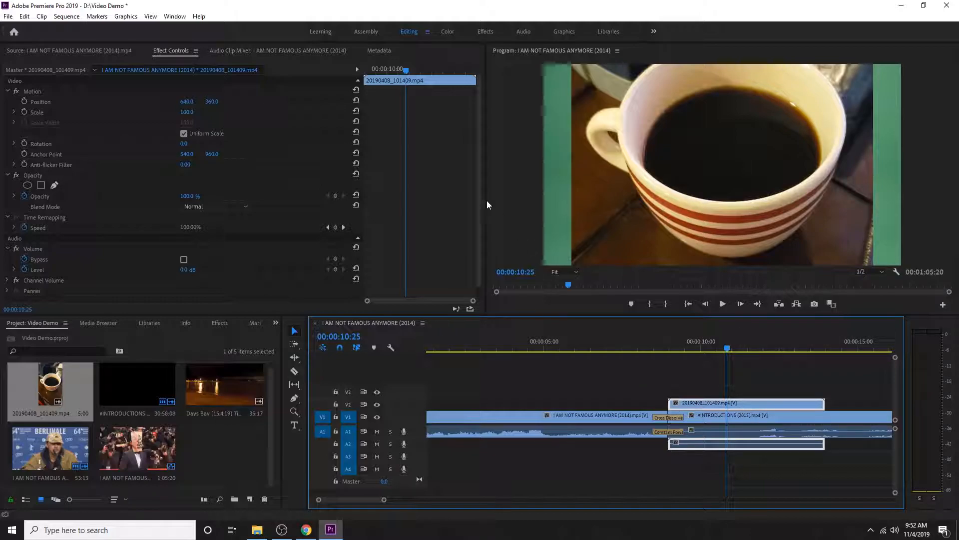
# Set the V2 coffee cup clip's position to 219.0, 362.0 and its scale to 37.0 in Effect Controls
pyautogui.click(61, 49)
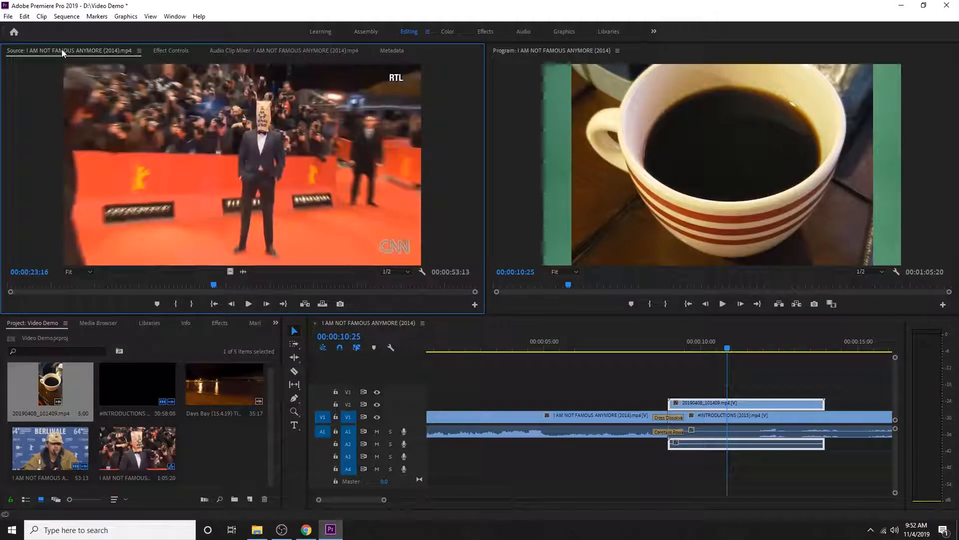
pyautogui.click(164, 49)
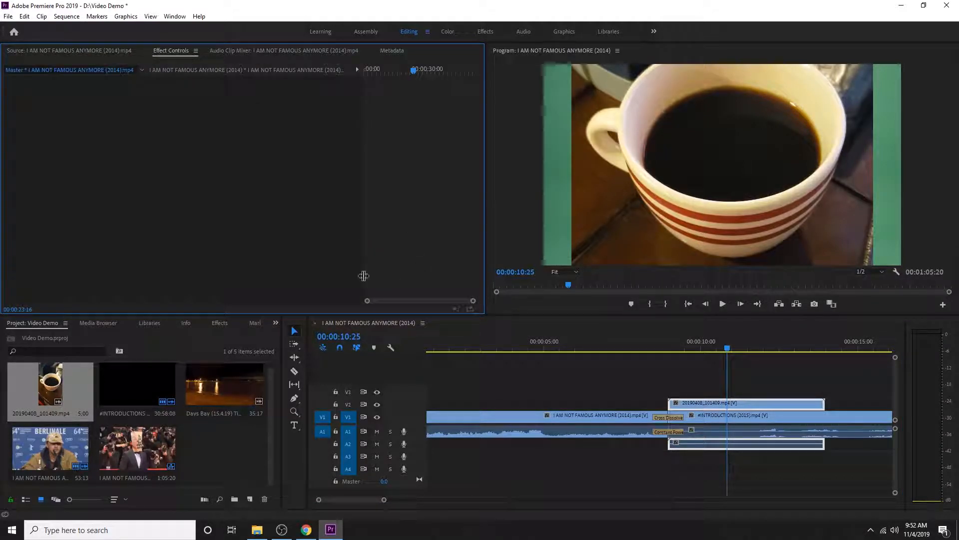
pyautogui.click(748, 406)
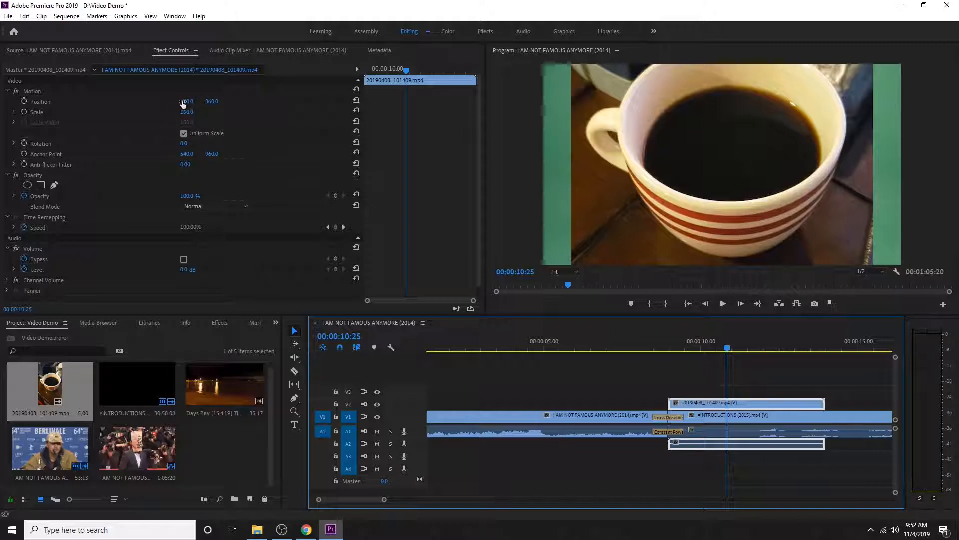
pyautogui.moveTo(187, 103); pyautogui.dragTo(163, 113)
pyautogui.moveTo(186, 112); pyautogui.dragTo(64, 102)
pyautogui.moveTo(214, 101); pyautogui.dragTo(182, 102)
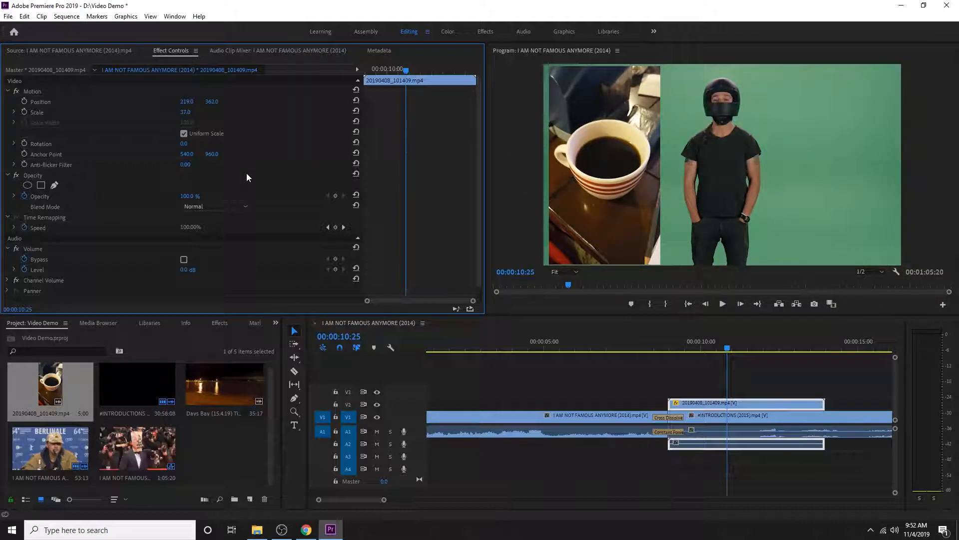
# Set the coffee cup clip's rotation to 1.0°, its opacity to 35.0 % and its horizontal position to 635.0
pyautogui.moveTo(188, 144)
pyautogui.mouseDown()
pyautogui.moveTo(210, 145)
pyautogui.moveTo(188, 145)
pyautogui.mouseUp()
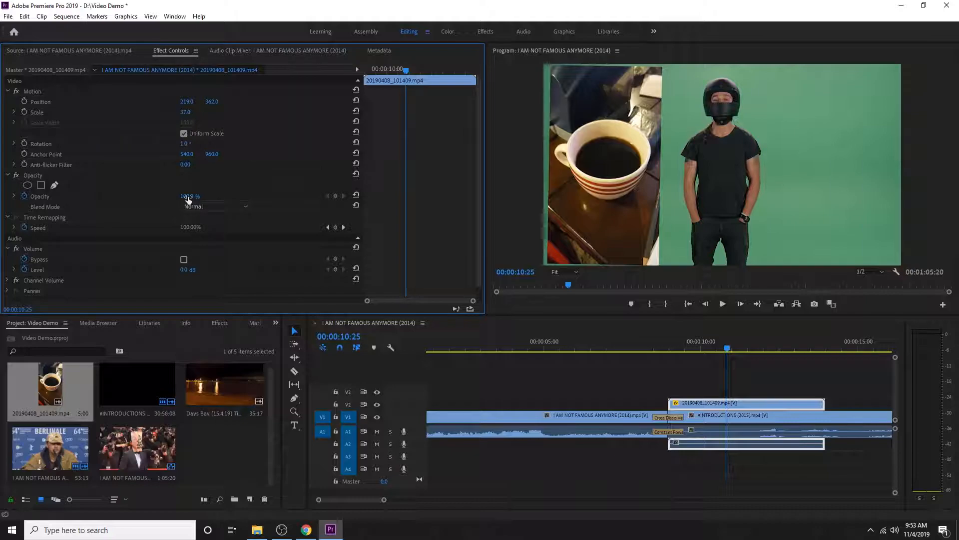
pyautogui.moveTo(187, 196); pyautogui.dragTo(153, 196)
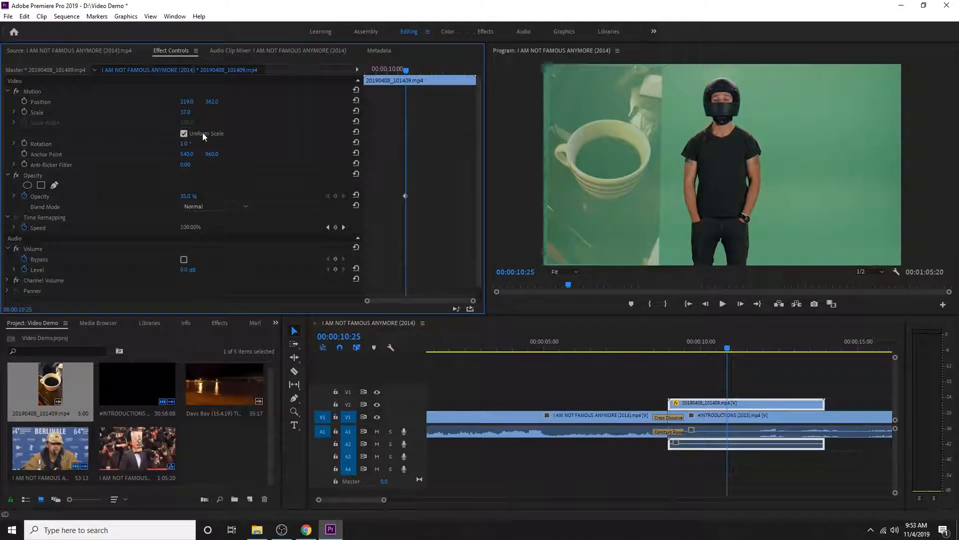
pyautogui.moveTo(186, 102); pyautogui.dragTo(394, 103)
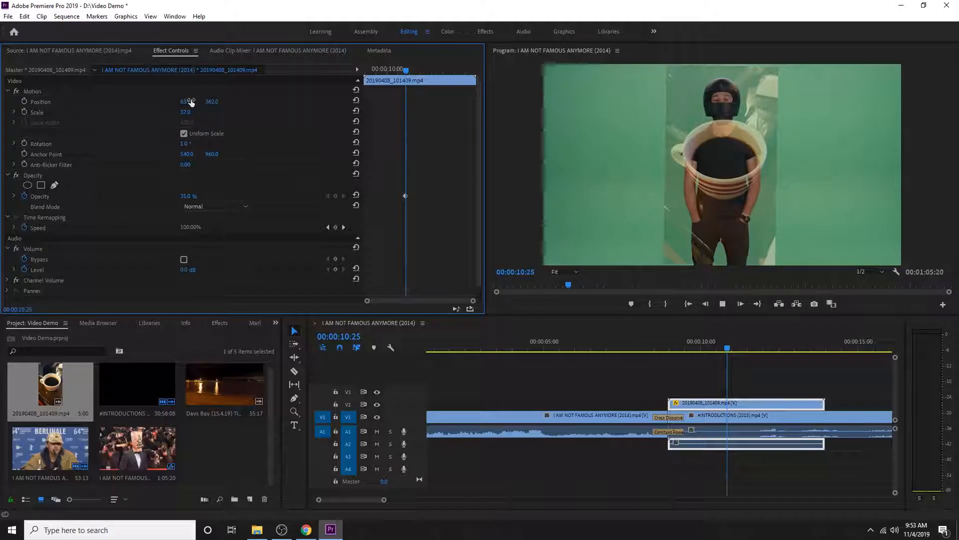
# Play the semi-transparent coffee cup overlay to its end, then scrub back over it to 00:00:12:02
pyautogui.press('space')
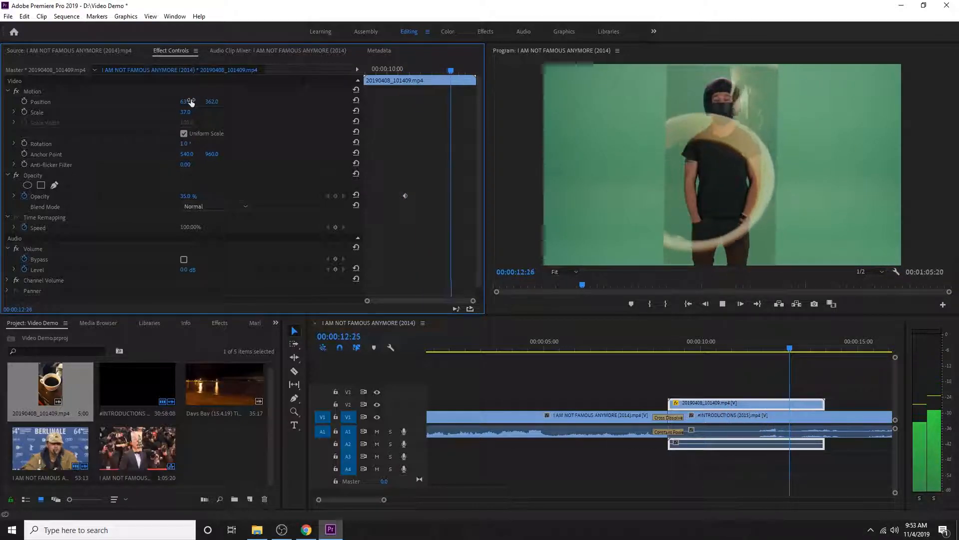
pyautogui.press('space')
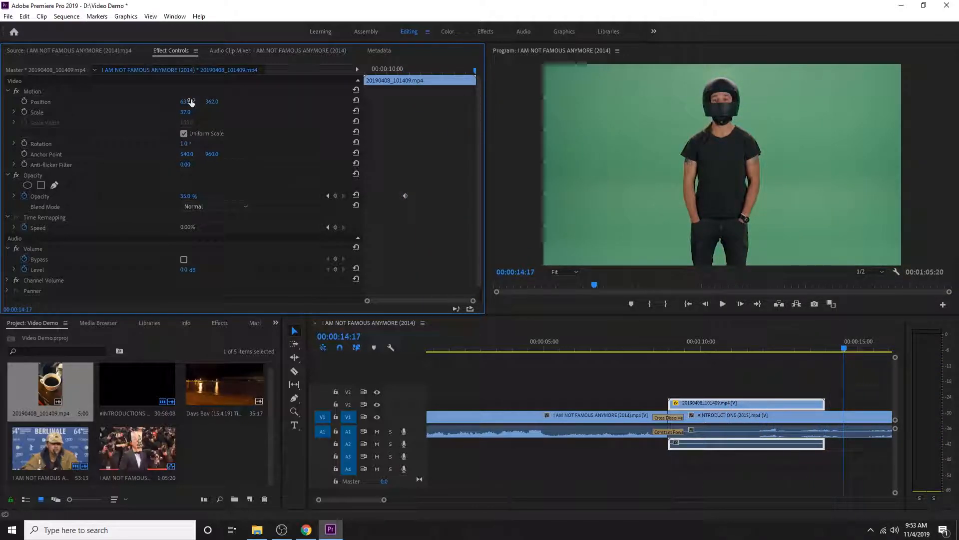
pyautogui.moveTo(676, 353); pyautogui.dragTo(767, 355)
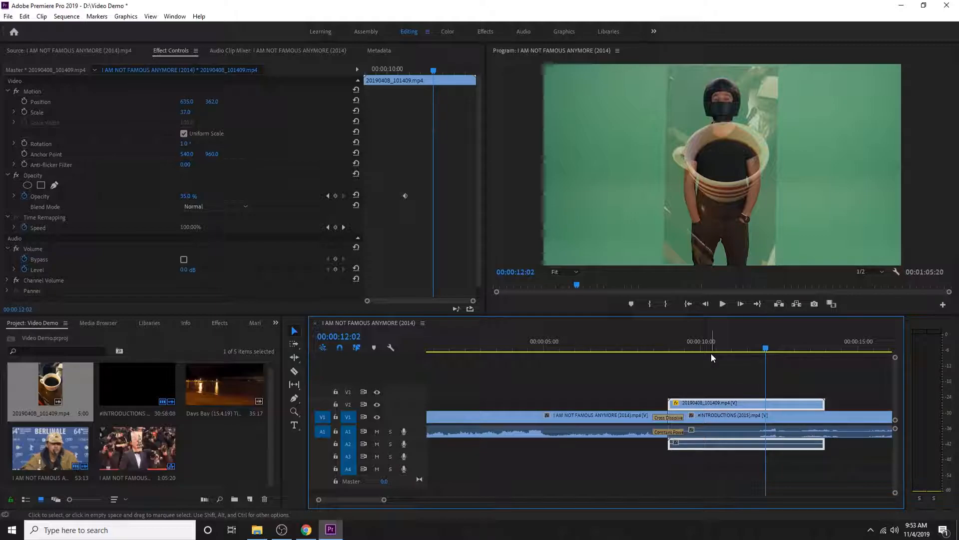
# Delete the coffee cup clip from V2 and duplicate the #INTRODUCTIONS (2015).mp4 clip from V1 onto V2 directly above the original
pyautogui.press('Delete')
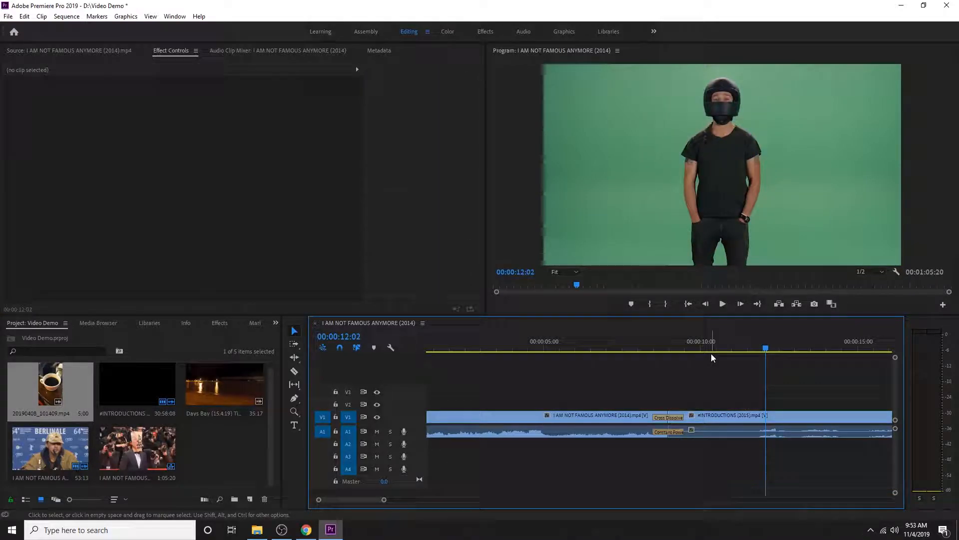
pyautogui.click(728, 415)
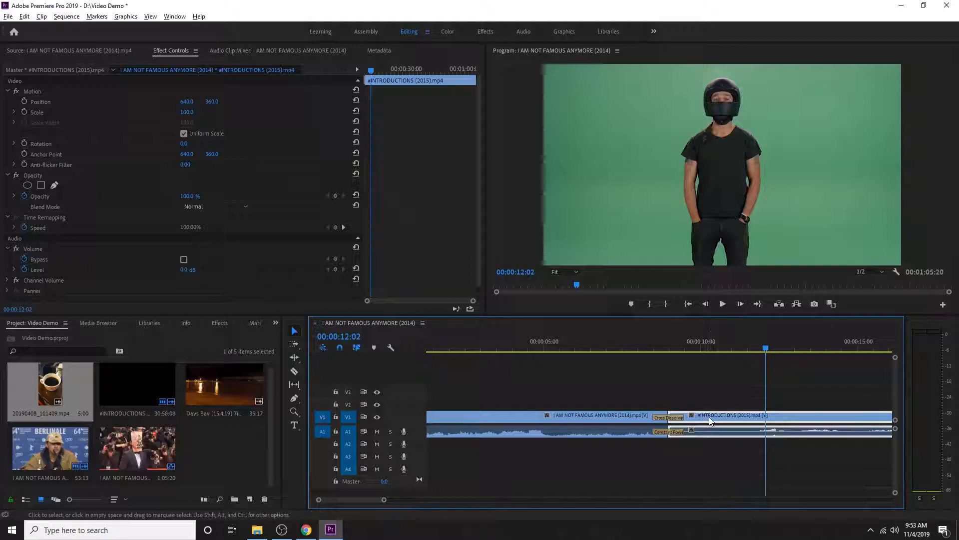
pyautogui.moveTo(709, 417); pyautogui.dragTo(709, 406)
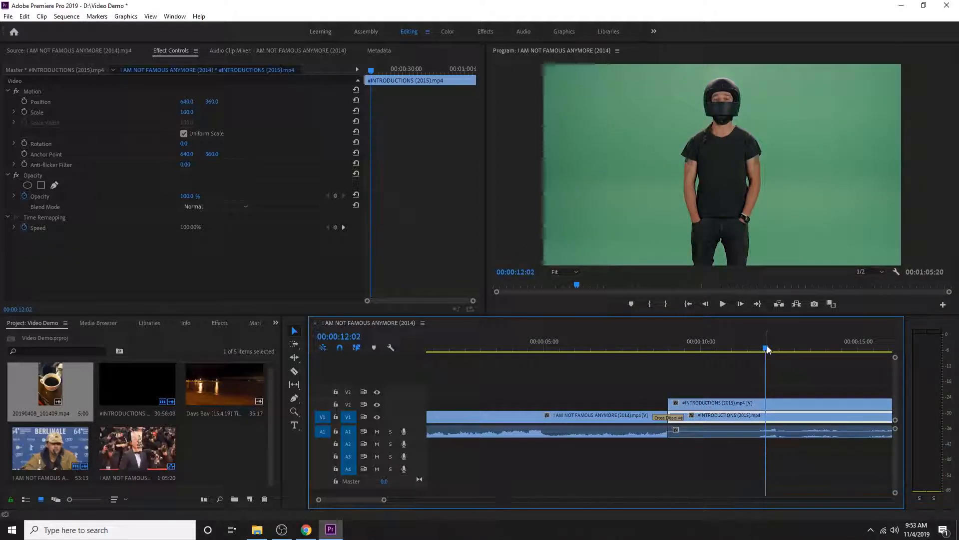
# Move the V2 #INTRODUCTIONS (2015).mp4 clip earlier over the I AM NOT FAMOUS ANYMORE (2014) clip, starting at about 00:00:05:00, and preview at 00:00:05:21
pyautogui.moveTo(767, 349); pyautogui.dragTo(714, 352)
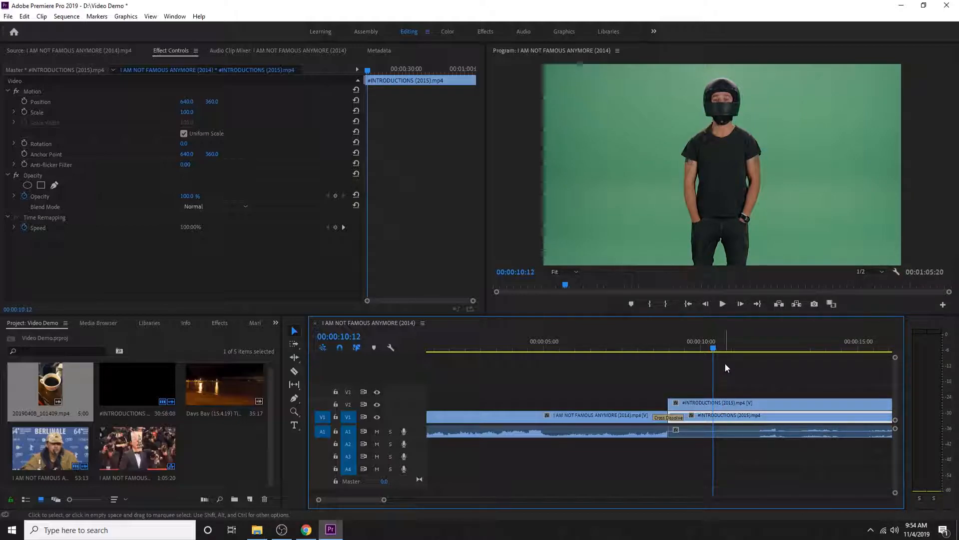
pyautogui.click(730, 407)
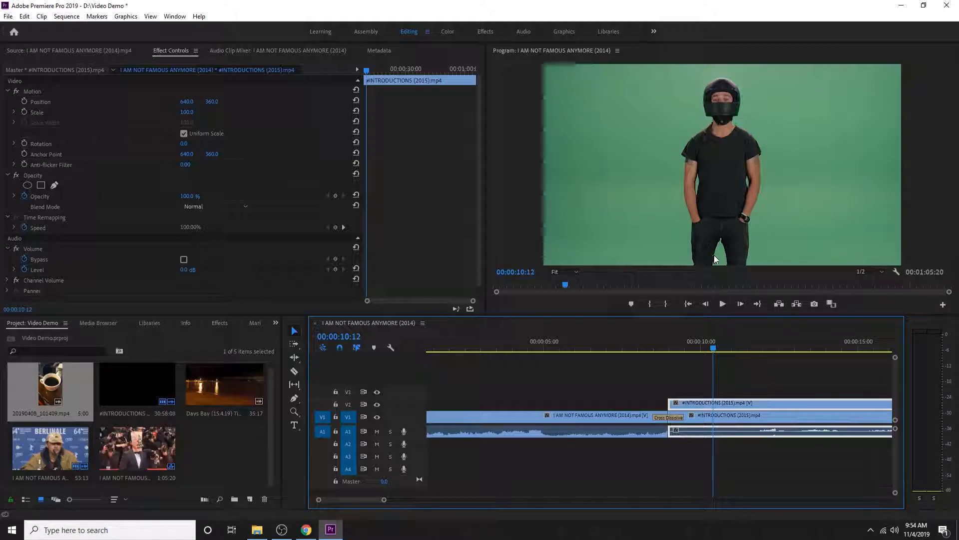
pyautogui.moveTo(736, 403); pyautogui.dragTo(613, 403)
pyautogui.click(613, 349)
pyautogui.click(566, 348)
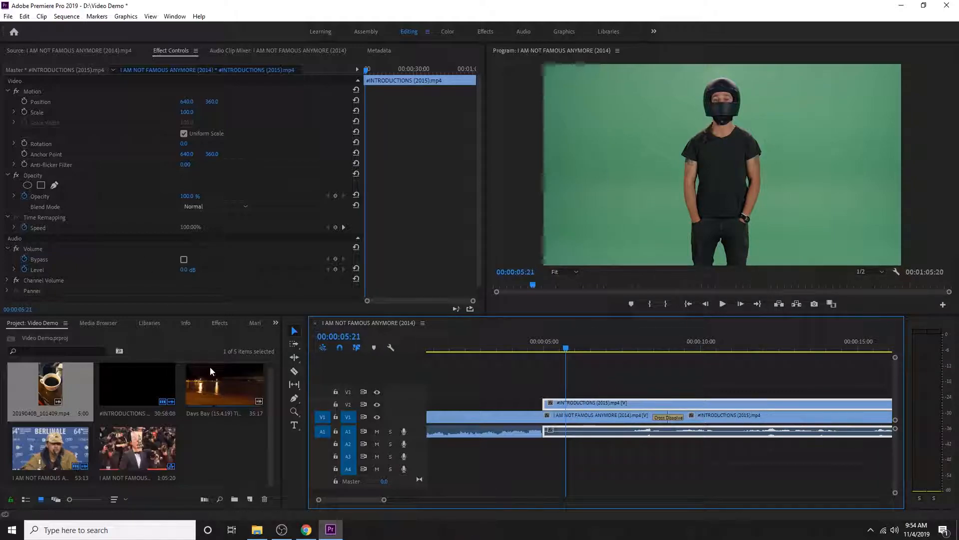
# Find the Ultra Key effect by searching for "ultra" and apply it to the #INTRODUCTIONS (2015).mp4 clip on V2
pyautogui.click(221, 323)
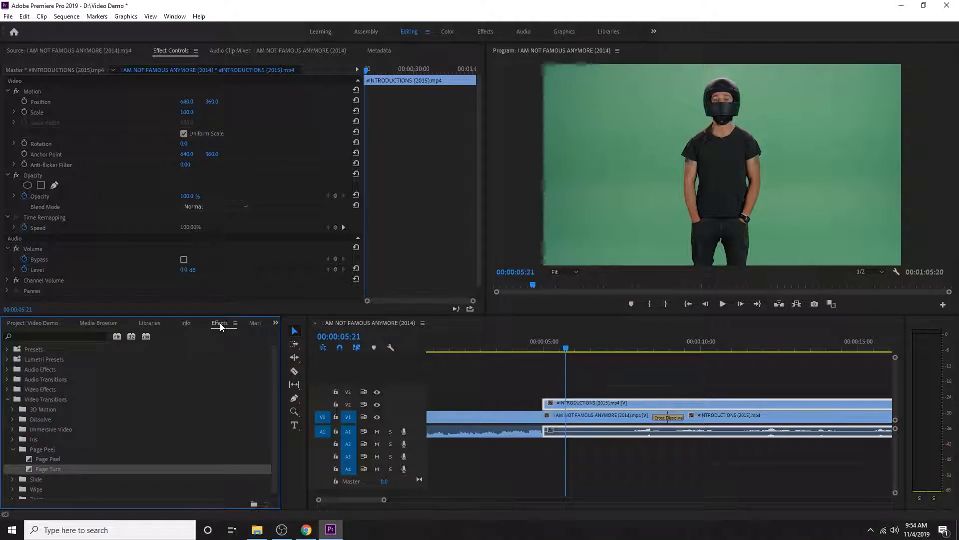
pyautogui.click(56, 335)
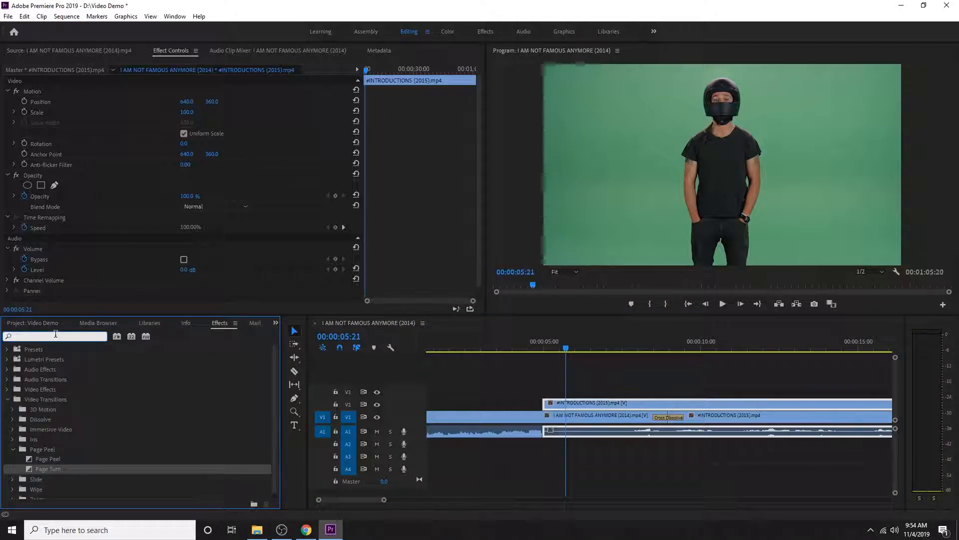
pyautogui.write('ultra')
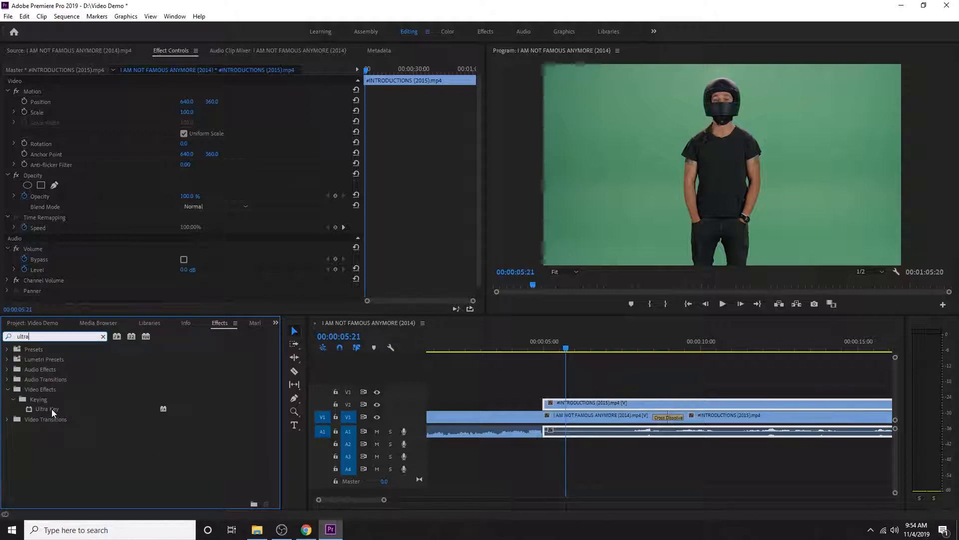
pyautogui.moveTo(52, 409); pyautogui.dragTo(615, 404)
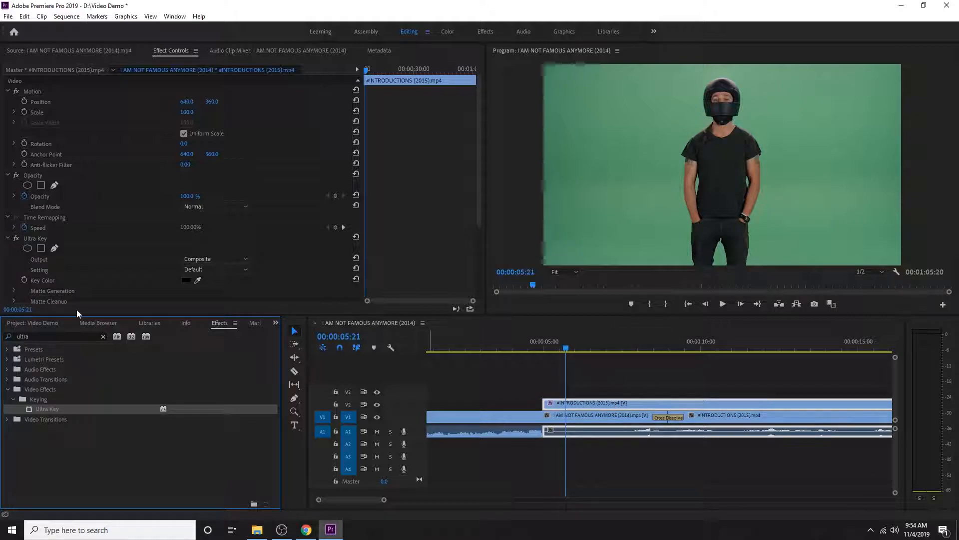
pyautogui.click(602, 404)
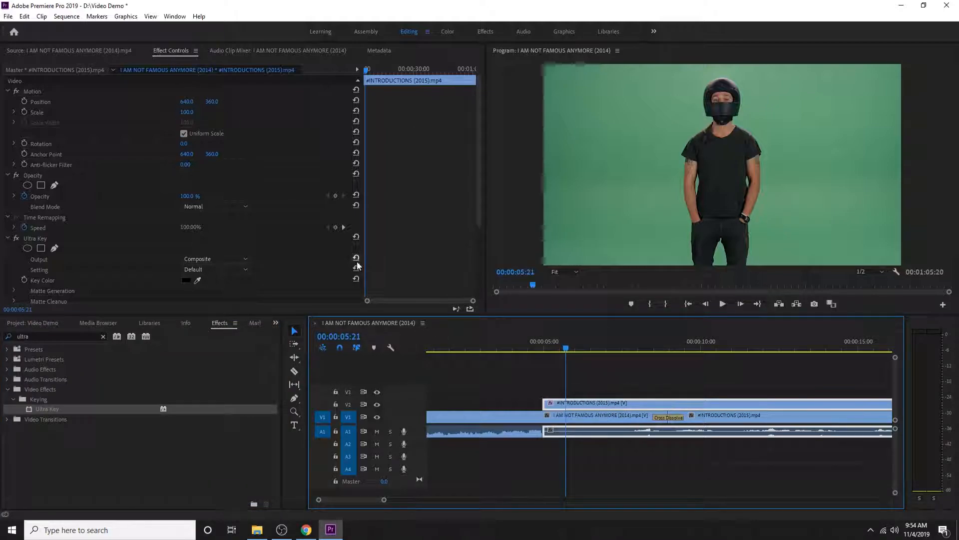
# Sample the green backdrop beside the helmeted man as the Ultra Key key color
pyautogui.scroll(-2, 226, 286)
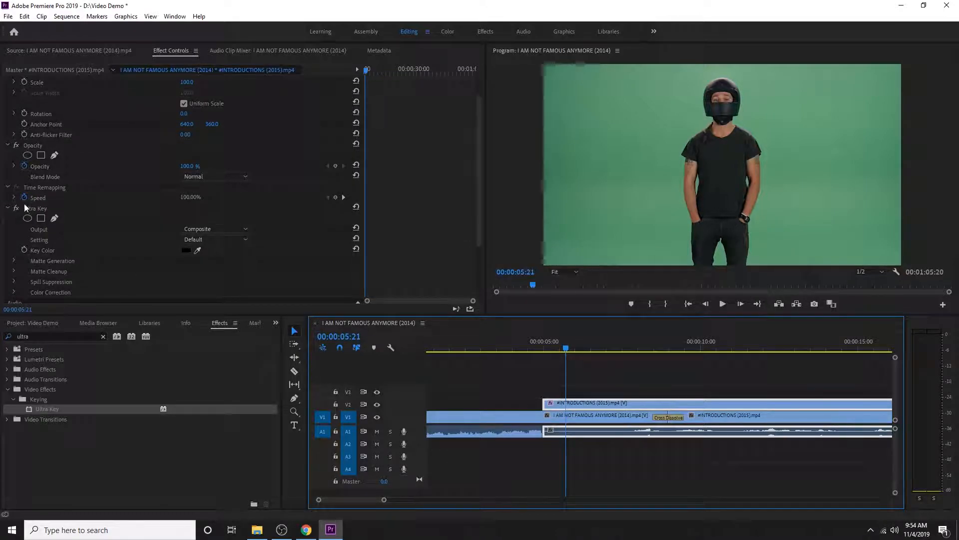
pyautogui.click(197, 250)
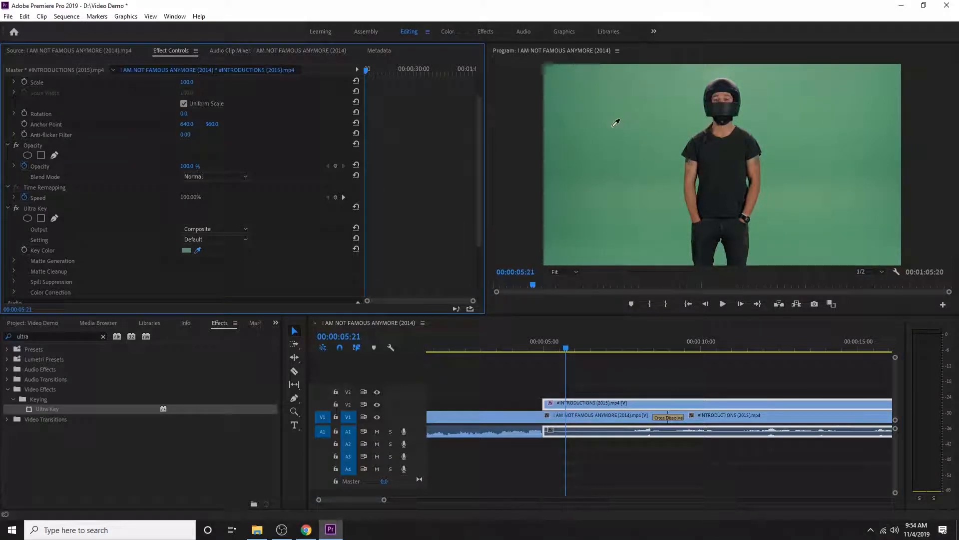
pyautogui.click(662, 137)
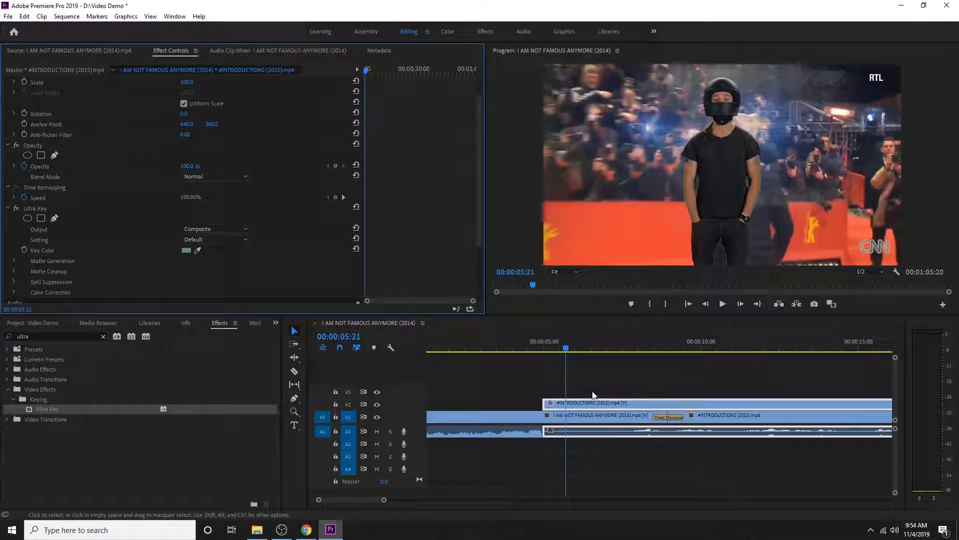
# Play the keyed clip over the background footage past the cross dissolve, then return the playhead to 00:00:05:22
pyautogui.press('space')
pyautogui.press('space')
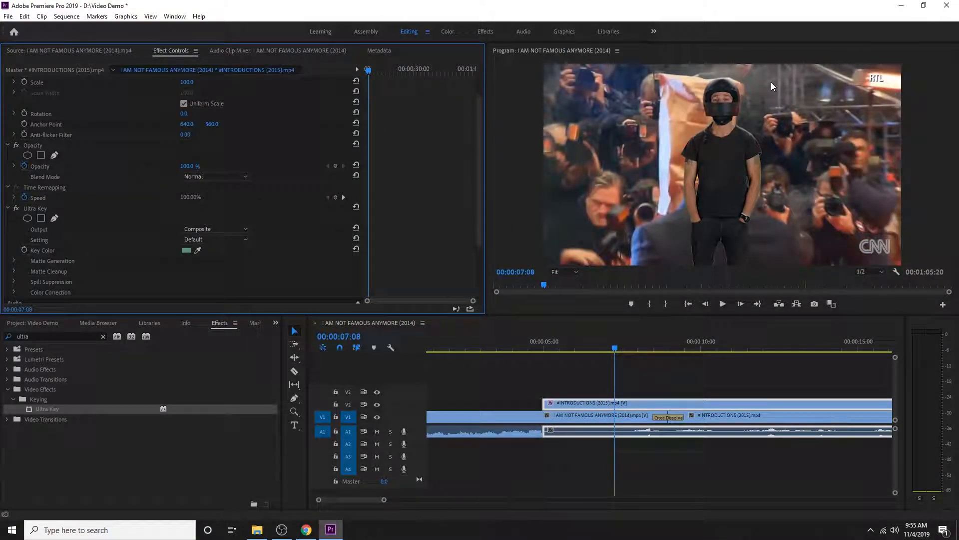
pyautogui.press('space')
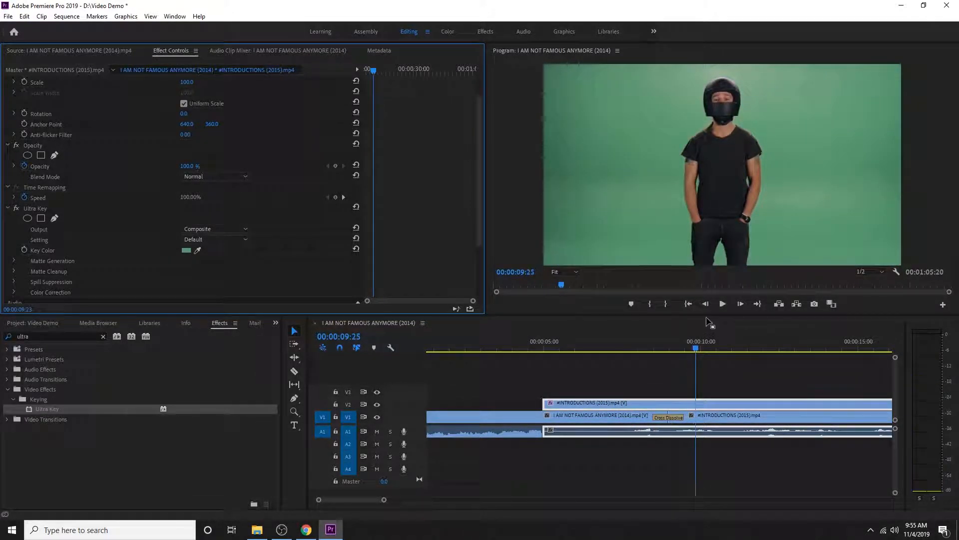
pyautogui.click(595, 353)
pyautogui.moveTo(594, 354); pyautogui.dragTo(567, 349)
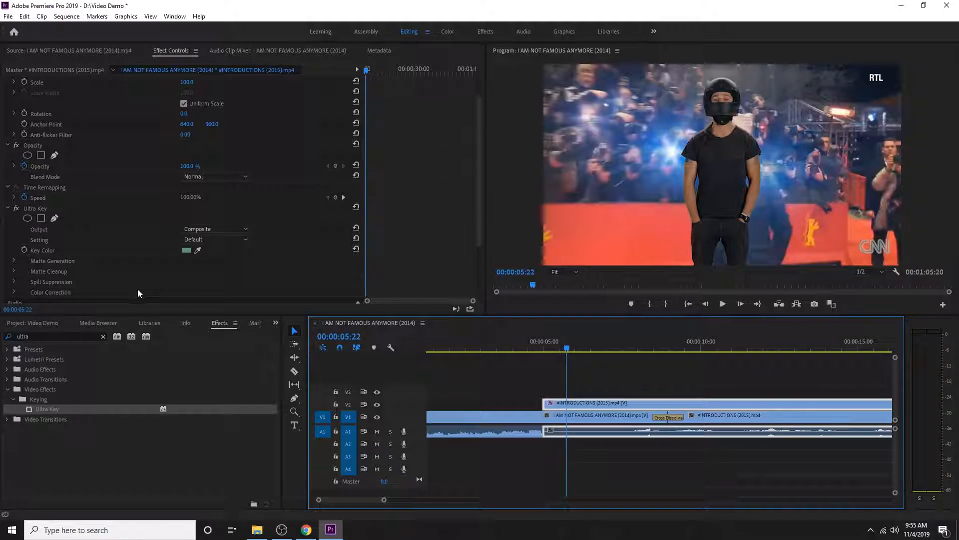
# Set the Ultra Key setting to Aggressive and check the key by scrubbing around 00:00:05:23
pyautogui.click(223, 239)
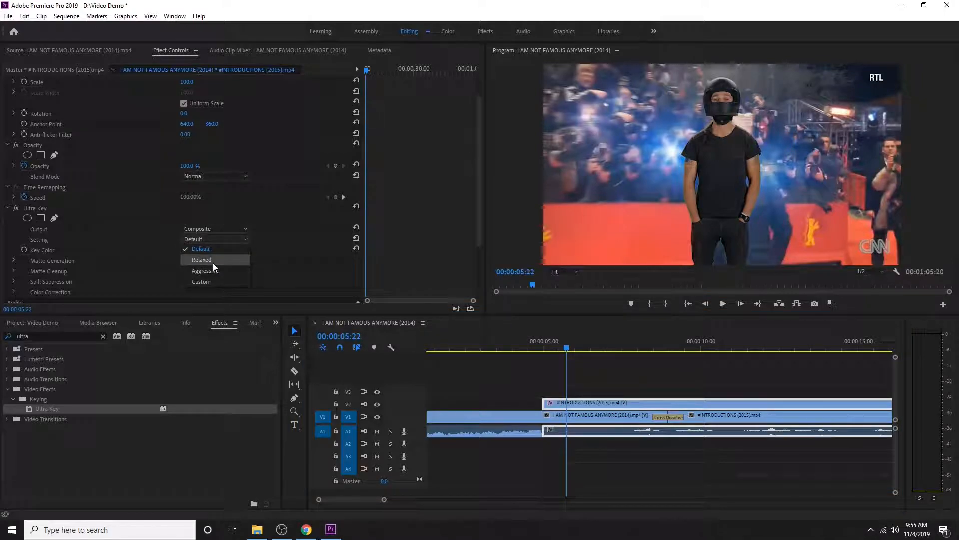
pyautogui.click(215, 271)
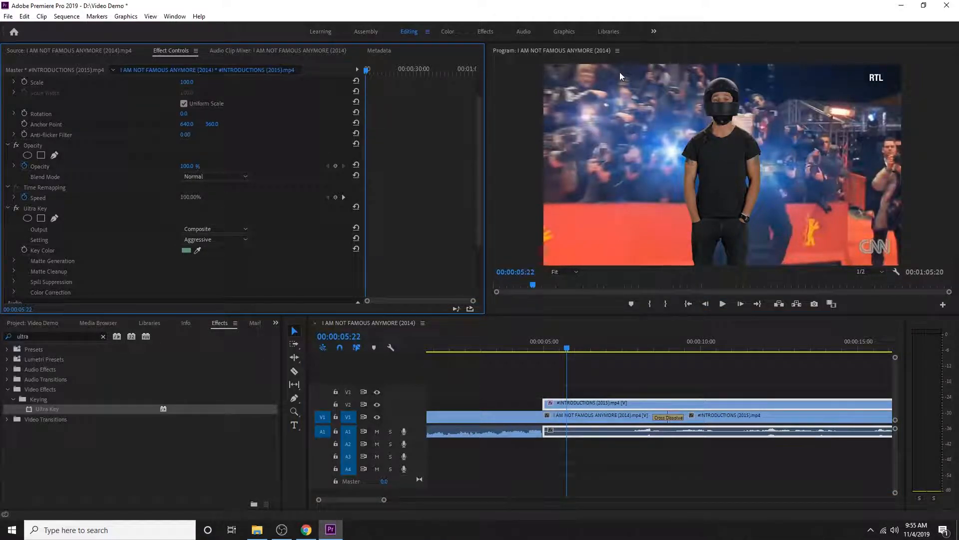
pyautogui.click(570, 346)
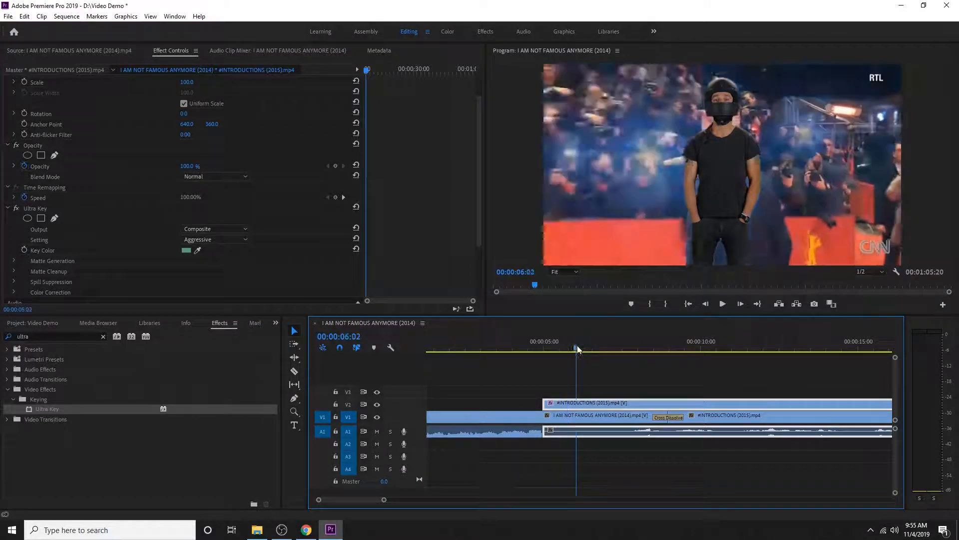
pyautogui.moveTo(569, 349)
pyautogui.mouseDown()
pyautogui.moveTo(556, 348)
pyautogui.moveTo(570, 349)
pyautogui.mouseUp()
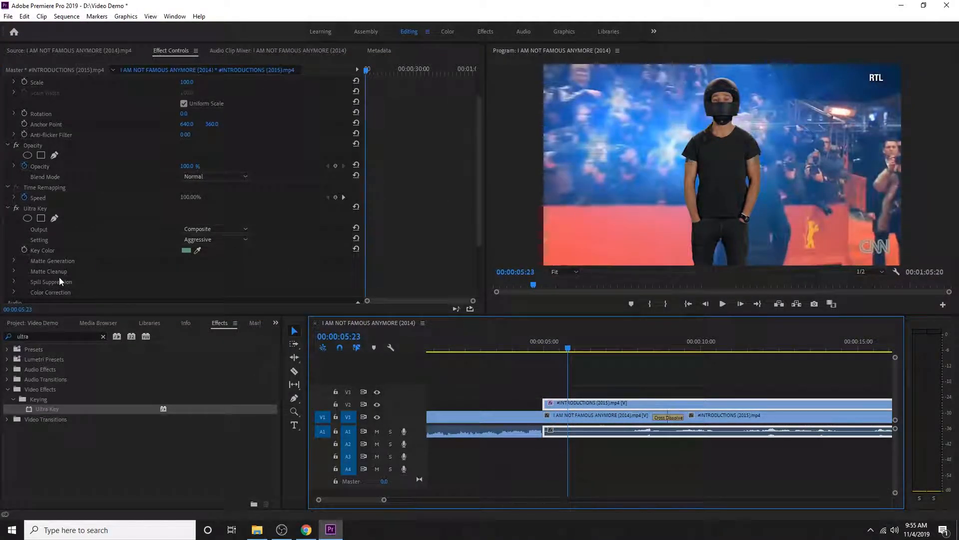
# Set the Ultra Key's Matte Cleanup contrast to 80.0
pyautogui.click(14, 272)
pyautogui.scroll(-4, 109, 275)
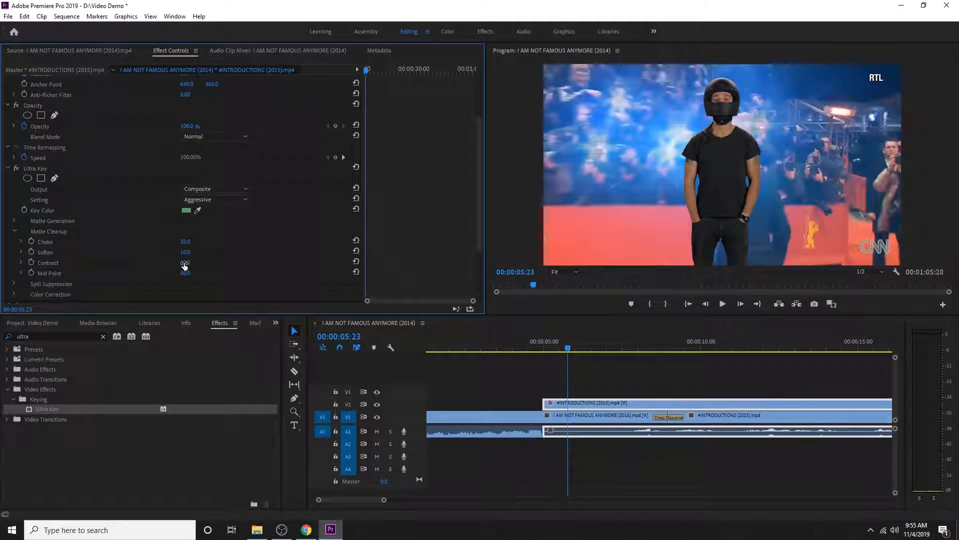
pyautogui.click(185, 262)
pyautogui.click(223, 267)
pyautogui.moveTo(185, 264)
pyautogui.mouseDown()
pyautogui.moveTo(211, 263)
pyautogui.moveTo(197, 263)
pyautogui.mouseUp()
pyautogui.moveTo(196, 263); pyautogui.dragTo(194, 263)
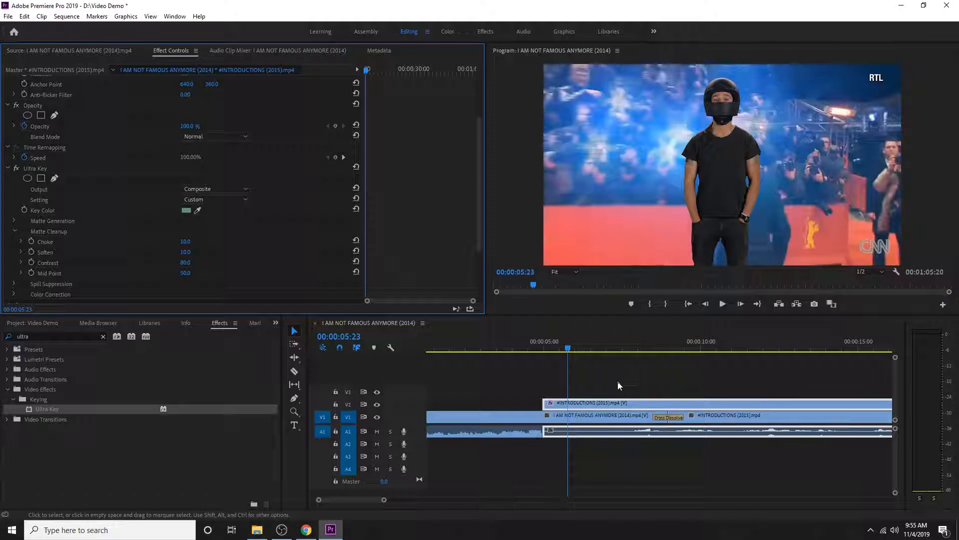
# Move the keyed V2 clip back above the original #INTRODUCTIONS clip and set its horizontal position to 235.0
pyautogui.moveTo(567, 349); pyautogui.dragTo(712, 361)
pyautogui.moveTo(586, 404); pyautogui.dragTo(707, 401)
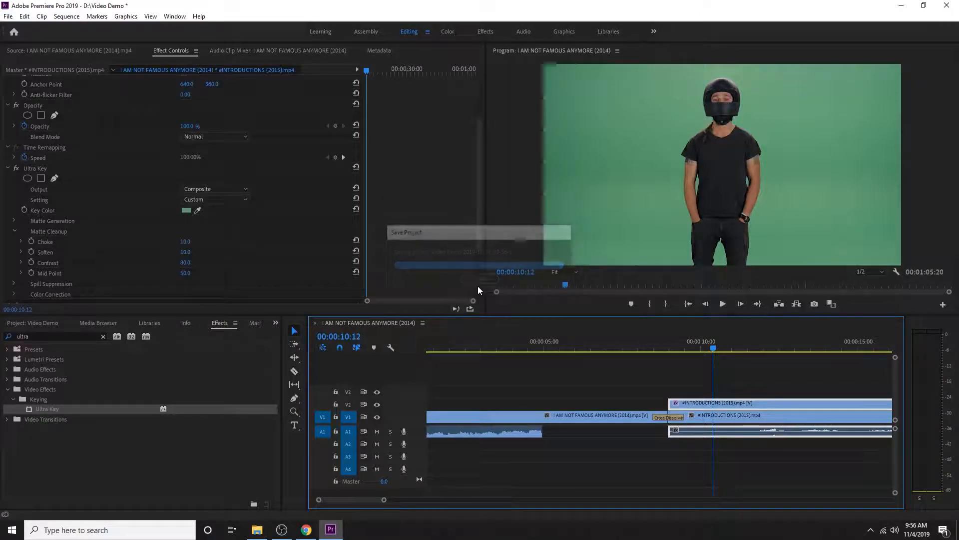
pyautogui.scroll(3, 235, 216)
pyautogui.scroll(1, 300, 160)
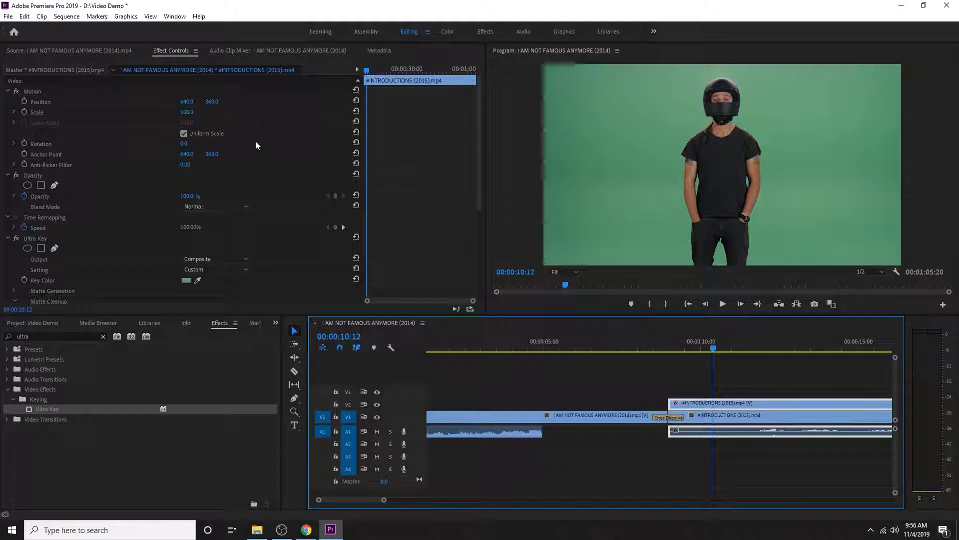
pyautogui.click(189, 102)
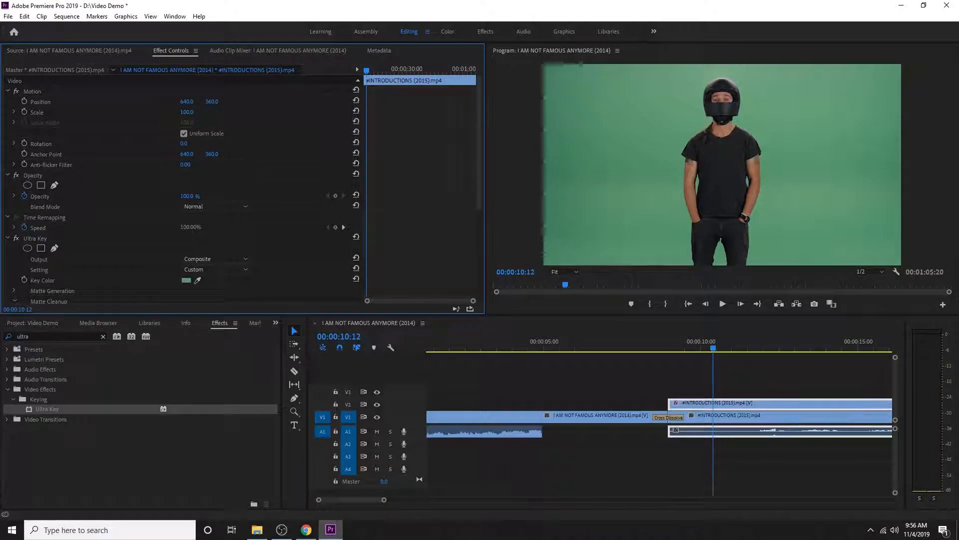
pyautogui.moveTo(189, 102); pyautogui.dragTo(0, 101)
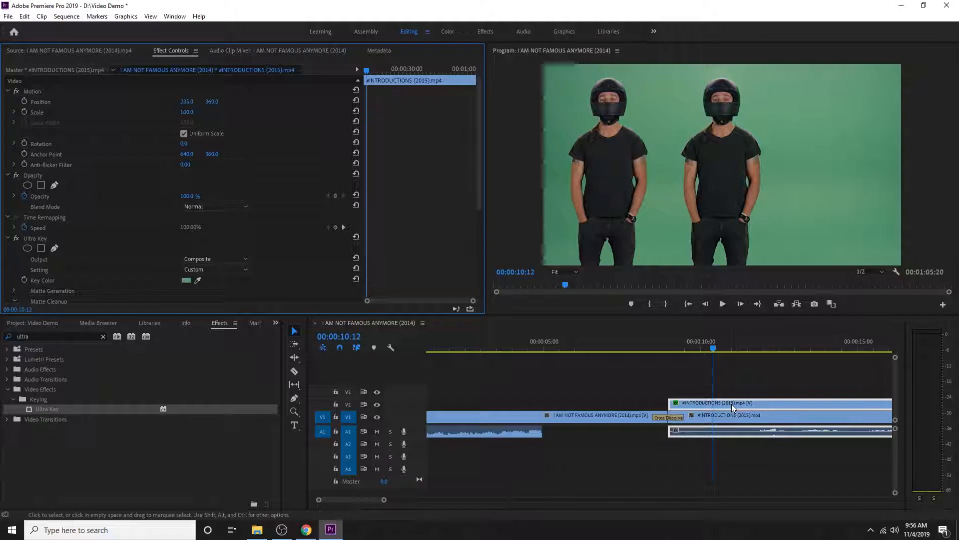
# Duplicate the keyed clip onto V3, set the copy's horizontal position to 1046.0 and play the result to 00:00:14:25
pyautogui.moveTo(732, 403); pyautogui.dragTo(730, 395)
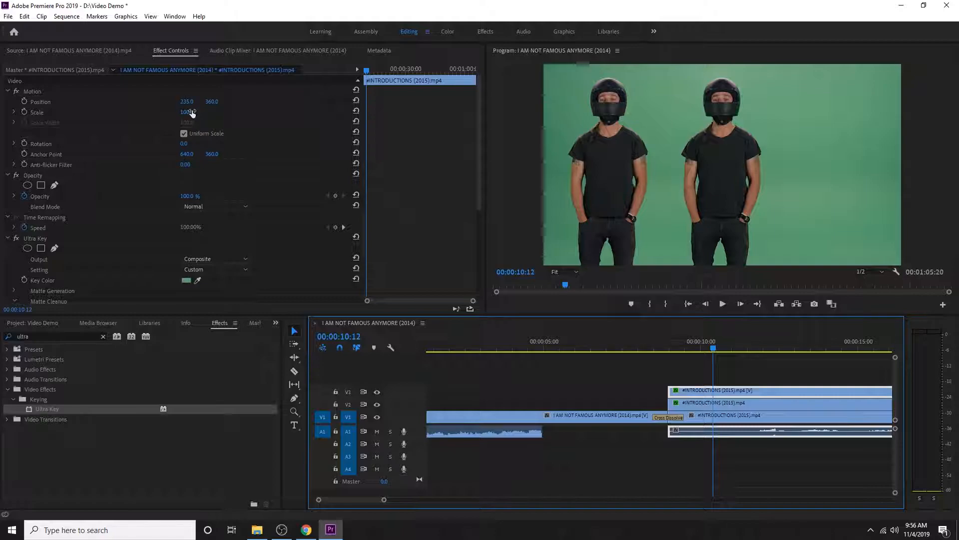
pyautogui.moveTo(184, 101); pyautogui.dragTo(356, 66)
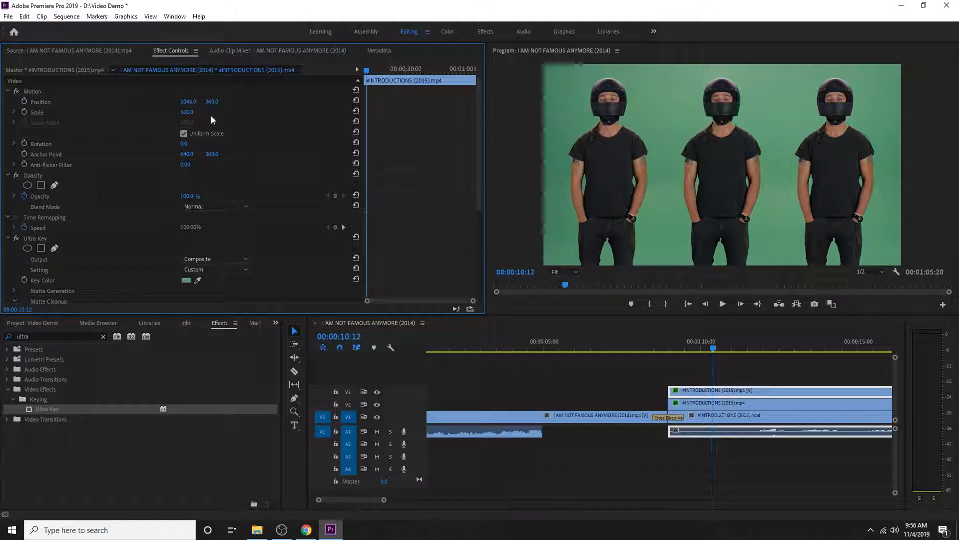
pyautogui.press('space')
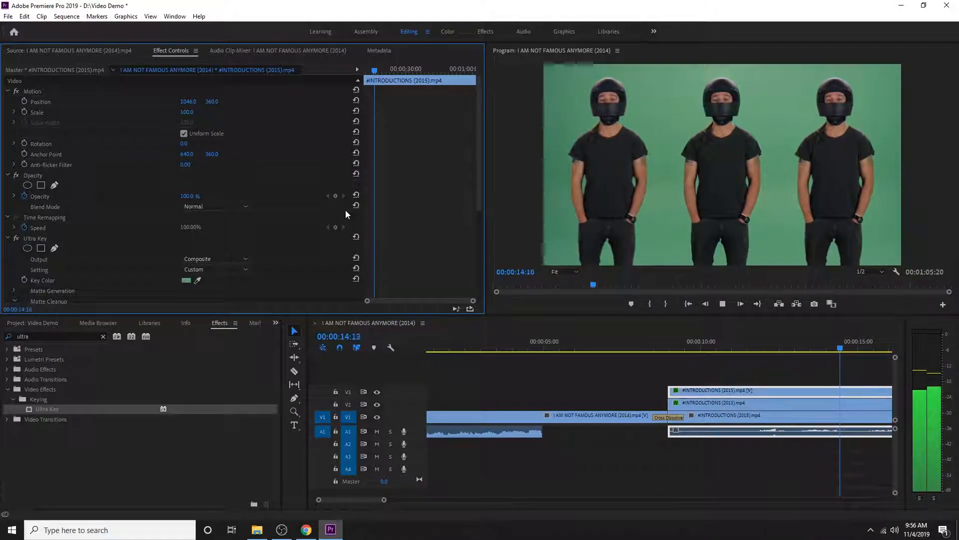
pyautogui.press('space')
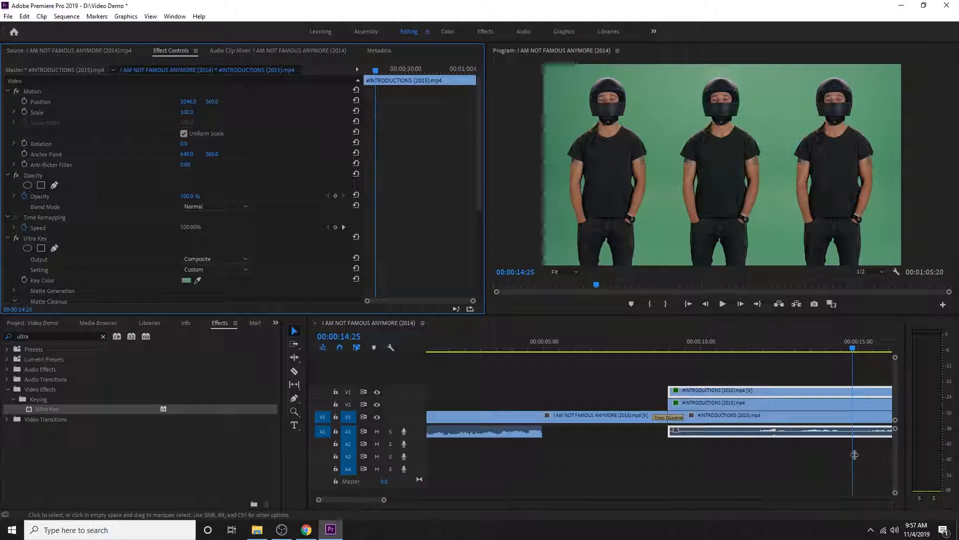
# Move all the timeline's video clips up one track to leave V1 empty
pyautogui.click(632, 370)
pyautogui.moveTo(632, 370); pyautogui.dragTo(703, 392)
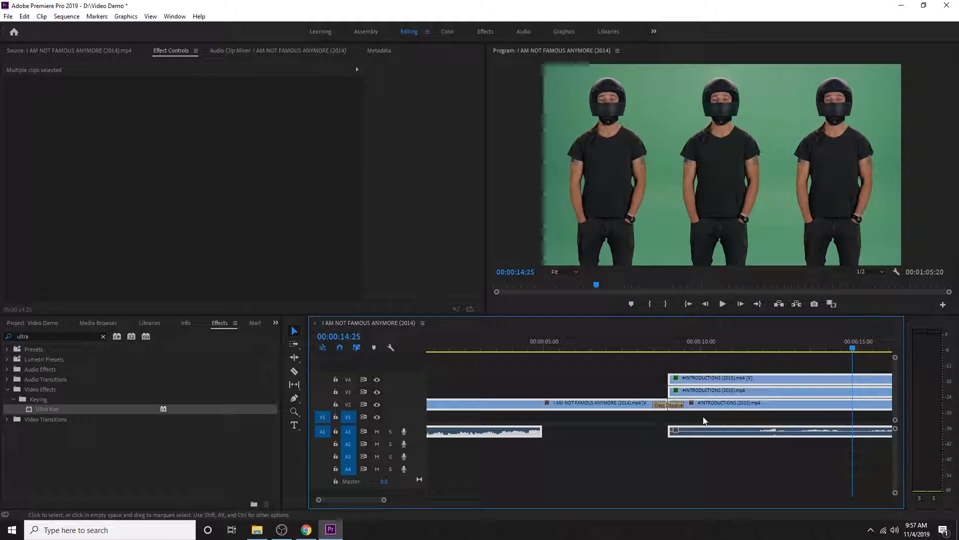
pyautogui.click(739, 418)
# Apply Ultra Key to the #INTRODUCTIONS (2015).mp4 clip on V2 and sample the green backdrop as its key color
pyautogui.click(754, 404)
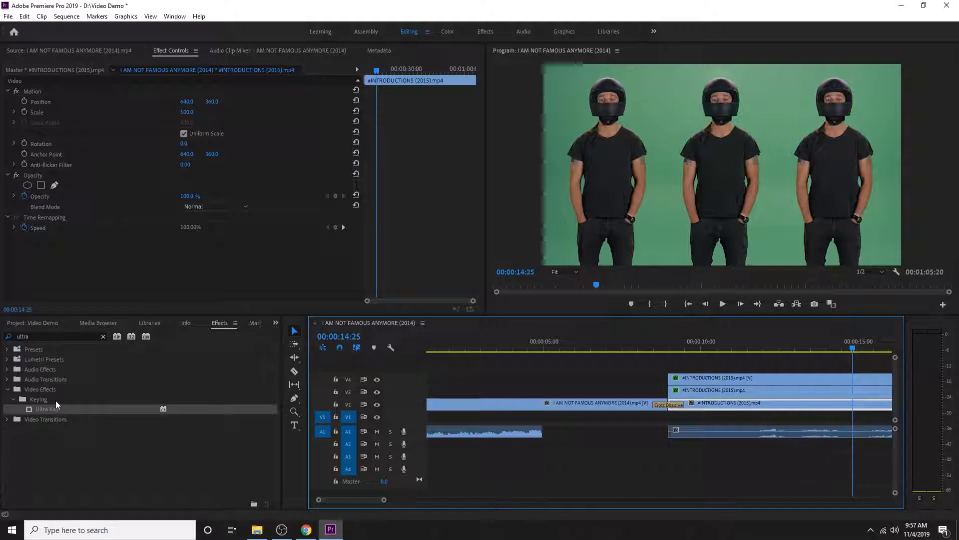
pyautogui.moveTo(41, 408); pyautogui.dragTo(784, 402)
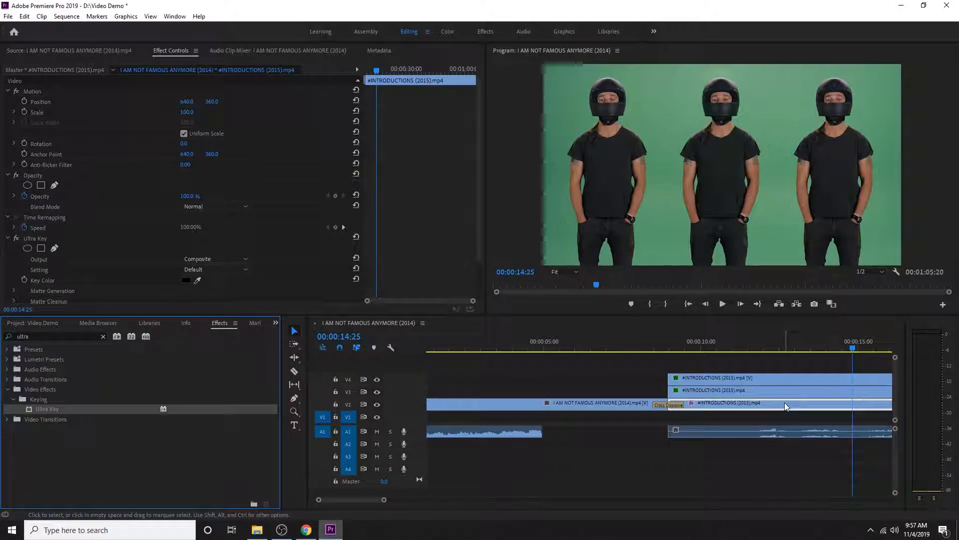
pyautogui.click(197, 280)
pyautogui.click(672, 133)
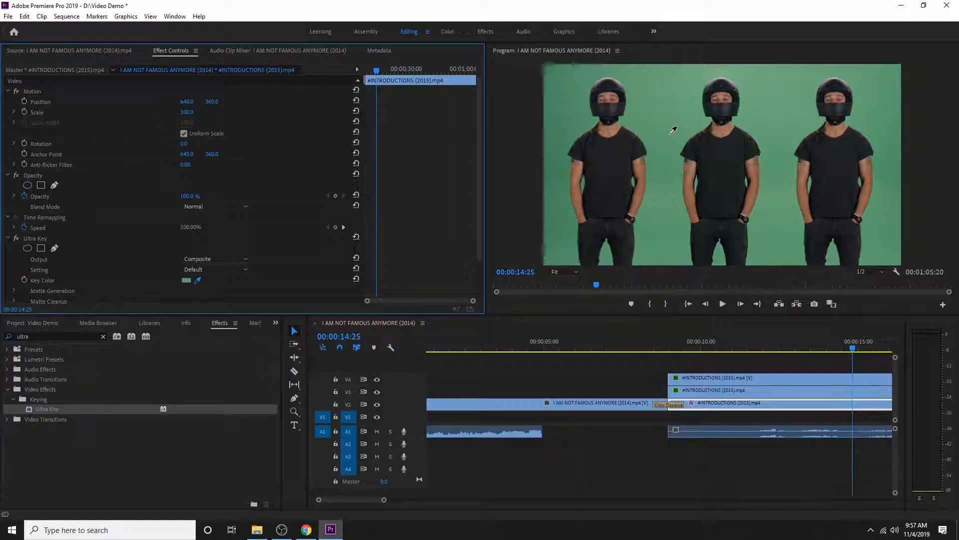
pyautogui.click(670, 134)
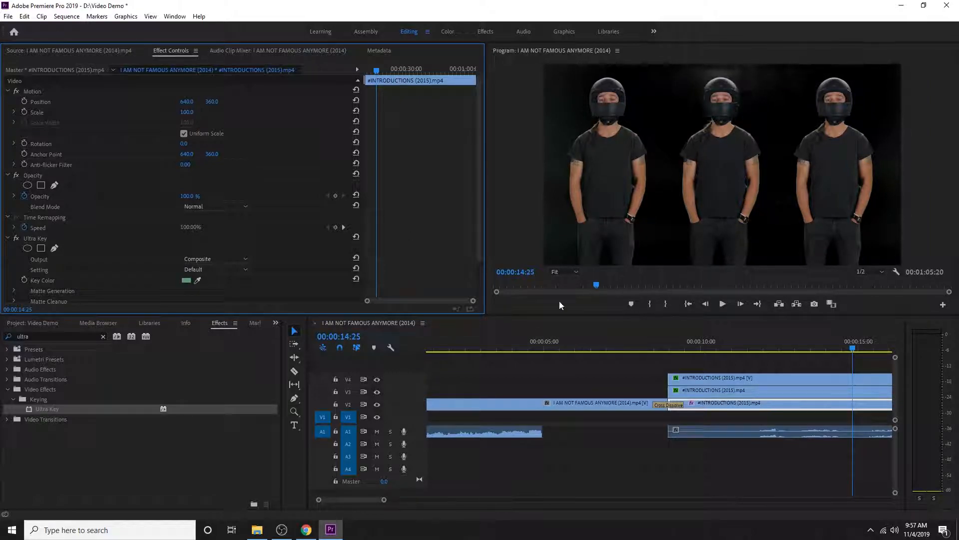
# Set the V2 clip's Ultra Key Matte Cleanup contrast to 100.0
pyautogui.scroll(-2, 130, 290)
pyautogui.click(15, 272)
pyautogui.scroll(-2, 129, 280)
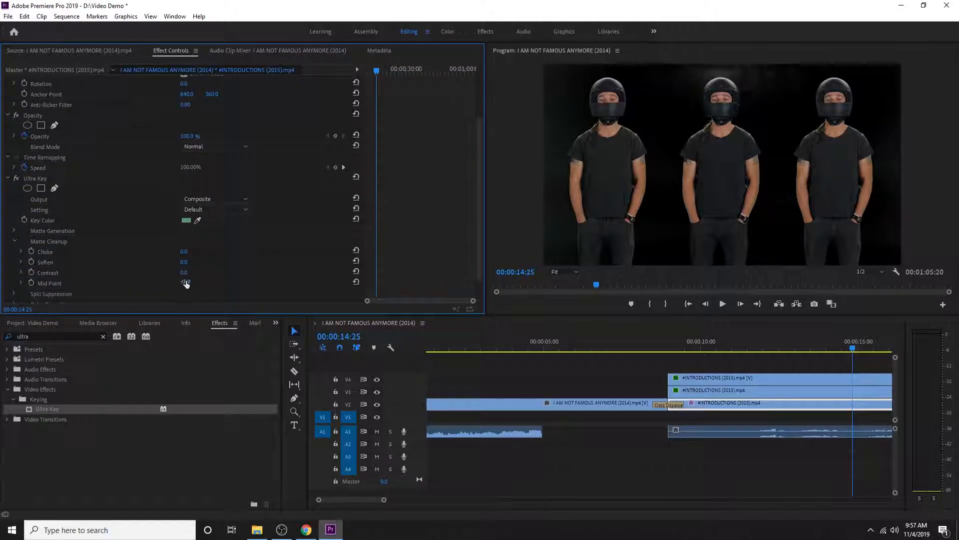
pyautogui.moveTo(187, 272); pyautogui.dragTo(225, 272)
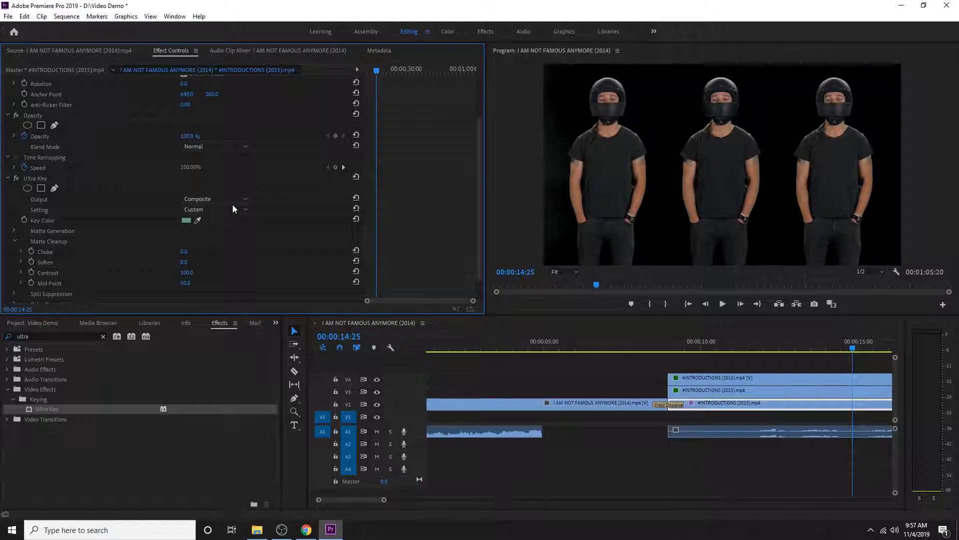
# Switch the Ultra Key setting of the #INTRODUCTIONS (2015).mp4 clip on V2 to Aggressive
pyautogui.click(233, 209)
pyautogui.click(217, 243)
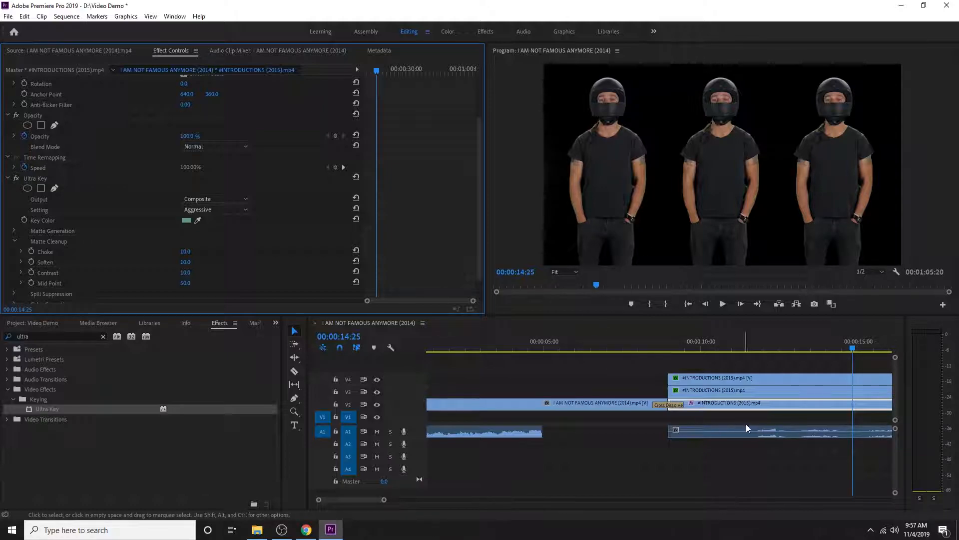
# Place the Days Bay (15.4.19) Timelapse.mp4 clip on V1, aligned with the start of the keyed clips above it
pyautogui.click(49, 325)
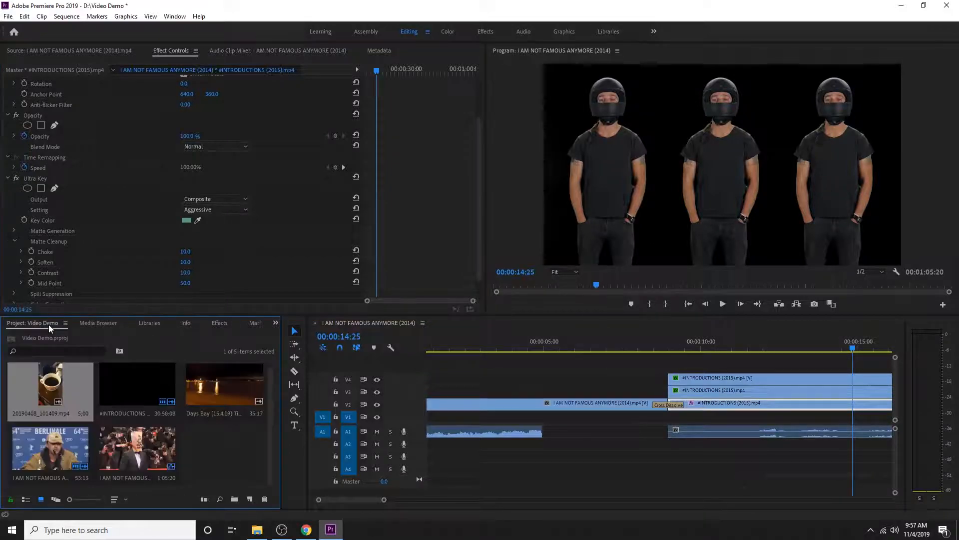
pyautogui.click(229, 394)
pyautogui.scroll(1, 234, 462)
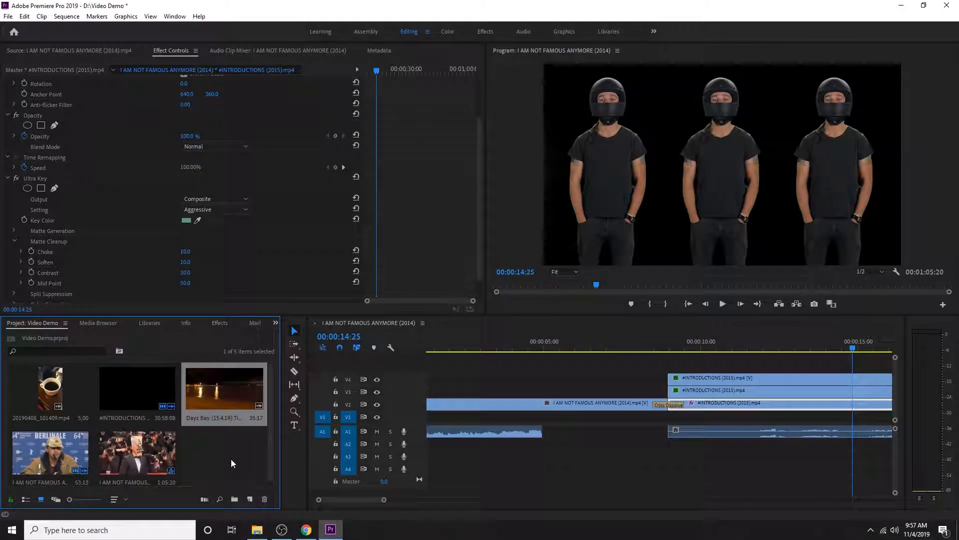
pyautogui.moveTo(220, 390); pyautogui.dragTo(673, 423)
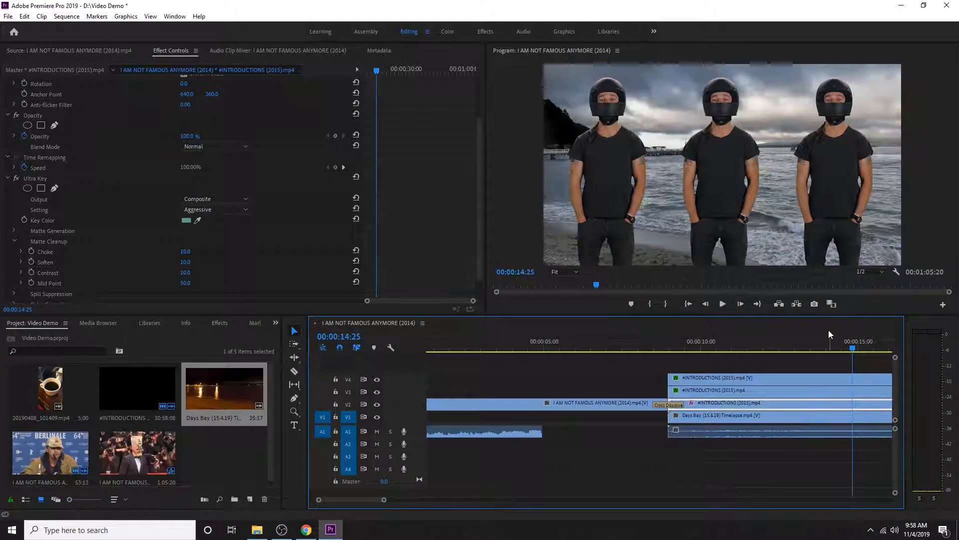
# Play the composite from just before the keyed clips begin to 00:00:22:10
pyautogui.moveTo(853, 351); pyautogui.dragTo(659, 350)
pyautogui.press('space')
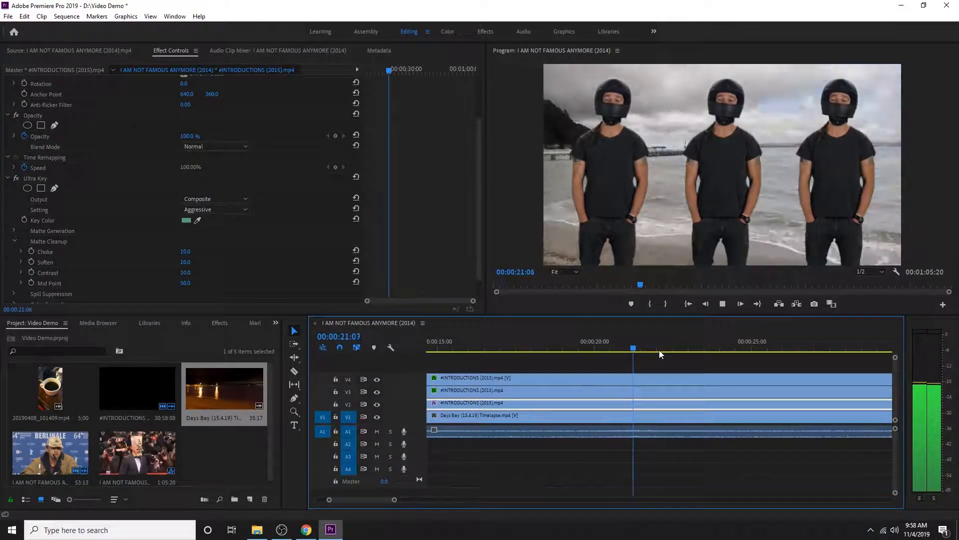
pyautogui.moveTo(659, 350)
pyautogui.mouseDown()
pyautogui.moveTo(676, 347)
pyautogui.moveTo(634, 359)
pyautogui.moveTo(656, 362)
pyautogui.mouseUp()
pyautogui.press('space')
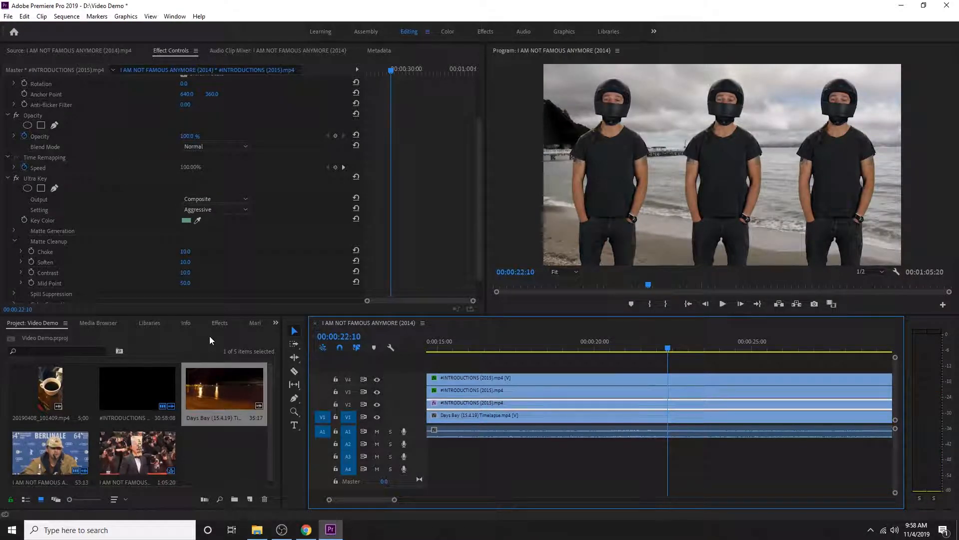
# Apply the Emboss stylize effect to the #INTRODUCTIONS (2015).mp4 clip on V2 and play the result to 00:00:26:21
pyautogui.click(220, 323)
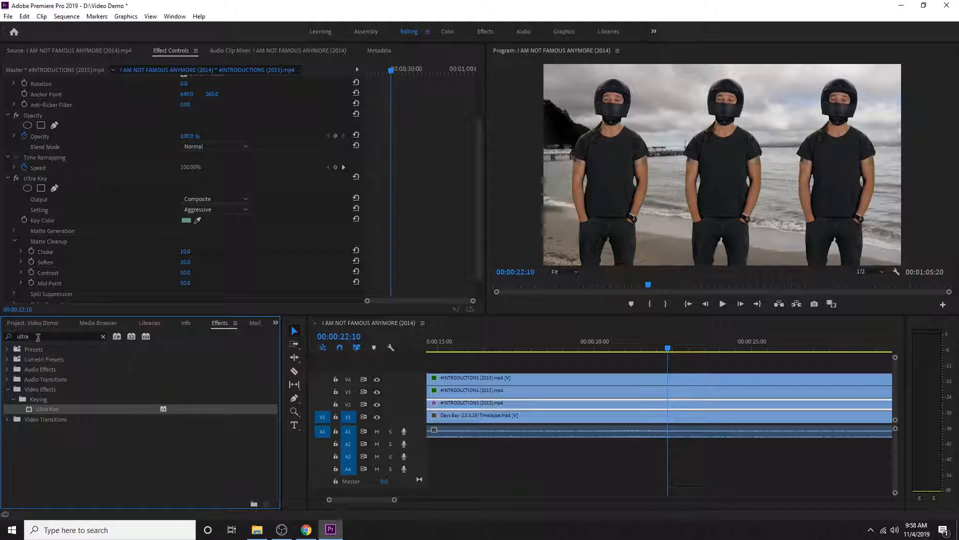
pyautogui.click(38, 336)
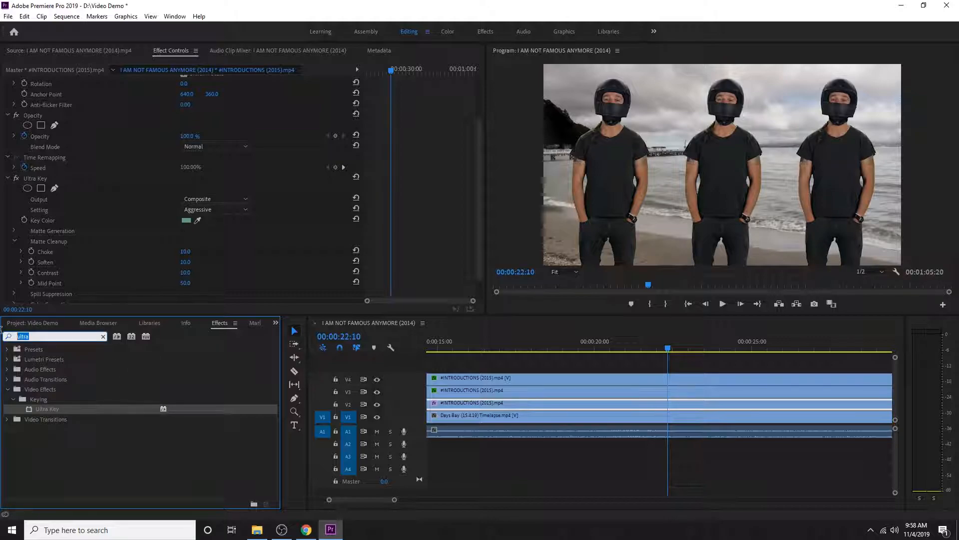
pyautogui.click(103, 337)
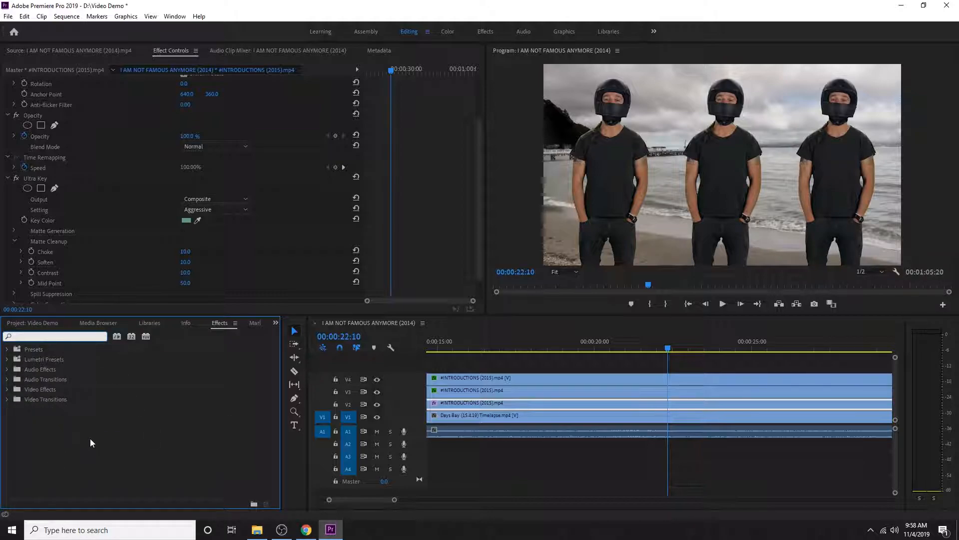
pyautogui.click(7, 390)
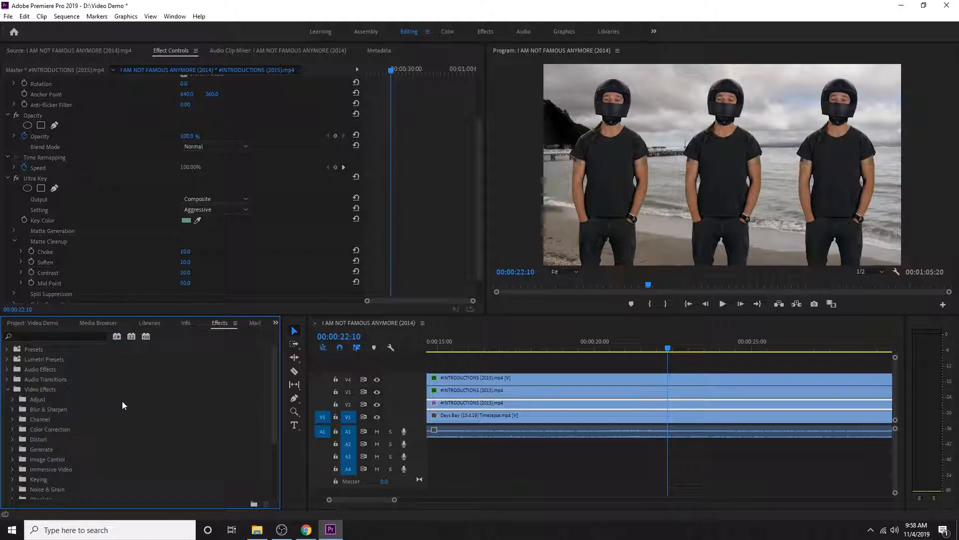
pyautogui.scroll(-3, 109, 430)
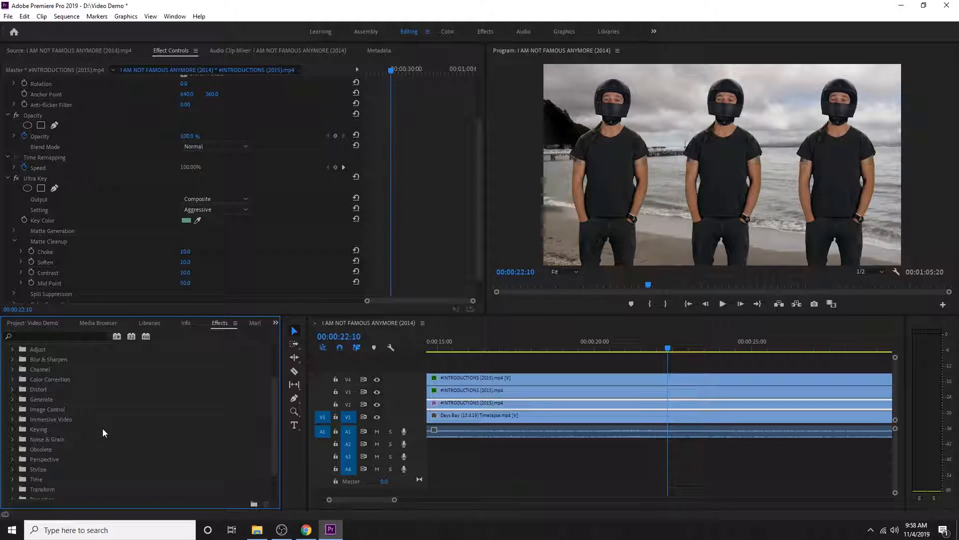
pyautogui.scroll(-1, 102, 430)
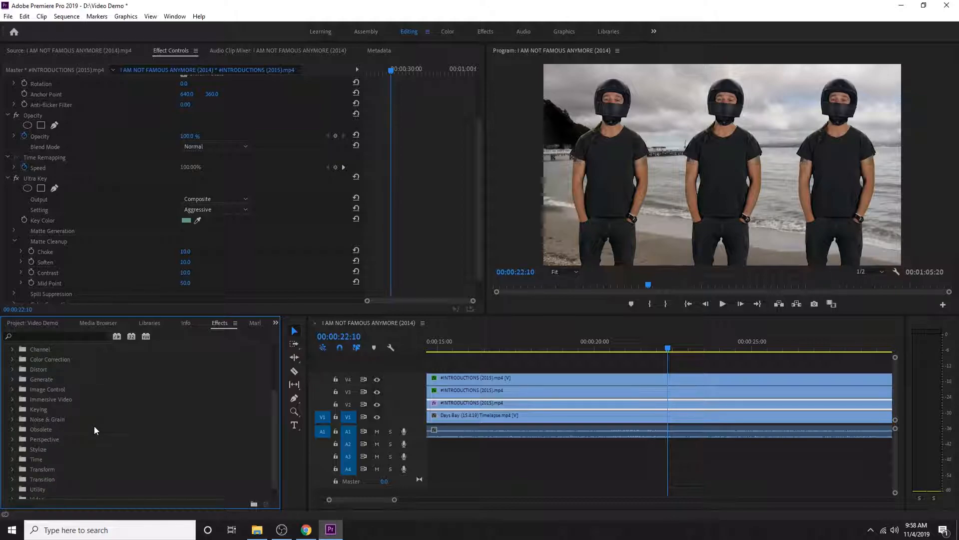
pyautogui.click(13, 449)
pyautogui.scroll(-3, 119, 450)
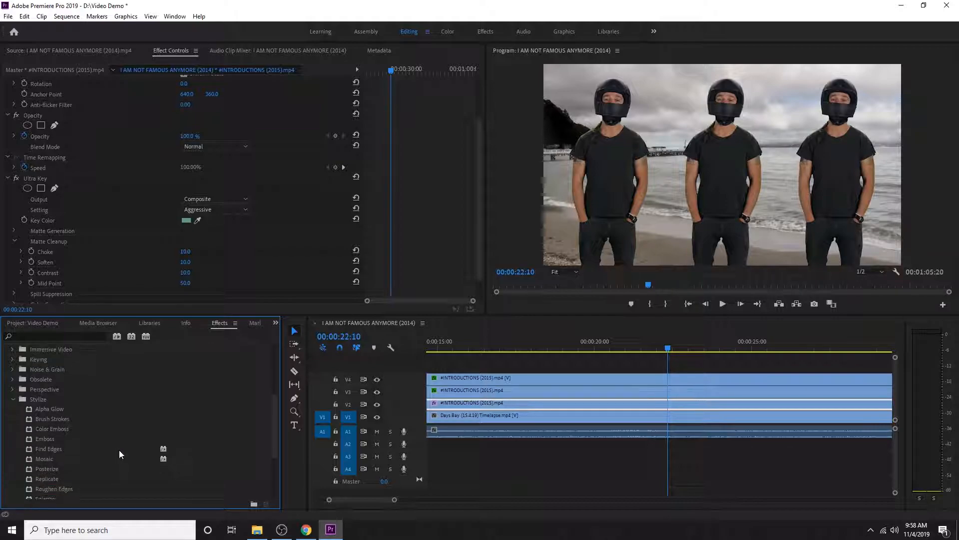
pyautogui.scroll(-2, 118, 450)
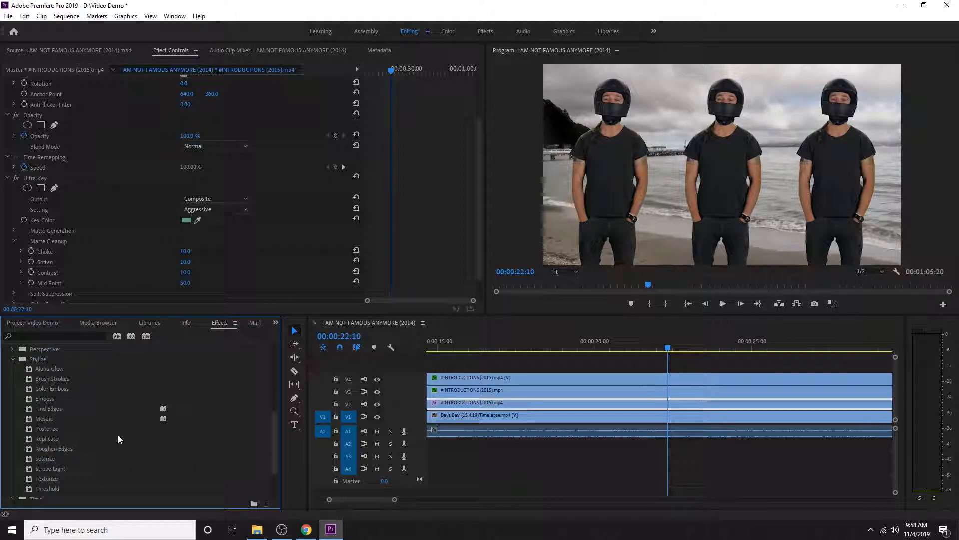
pyautogui.click(61, 398)
pyautogui.moveTo(49, 399); pyautogui.dragTo(534, 402)
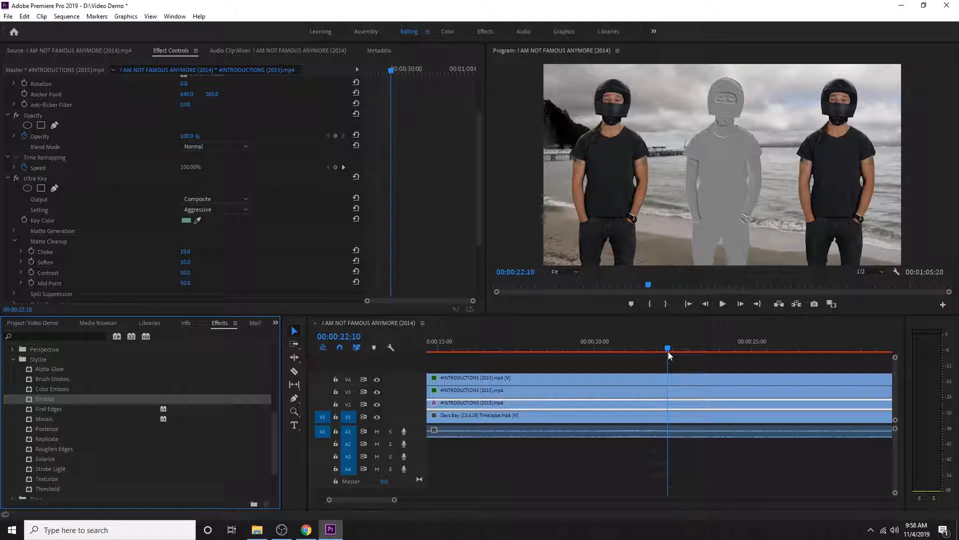
pyautogui.press('space')
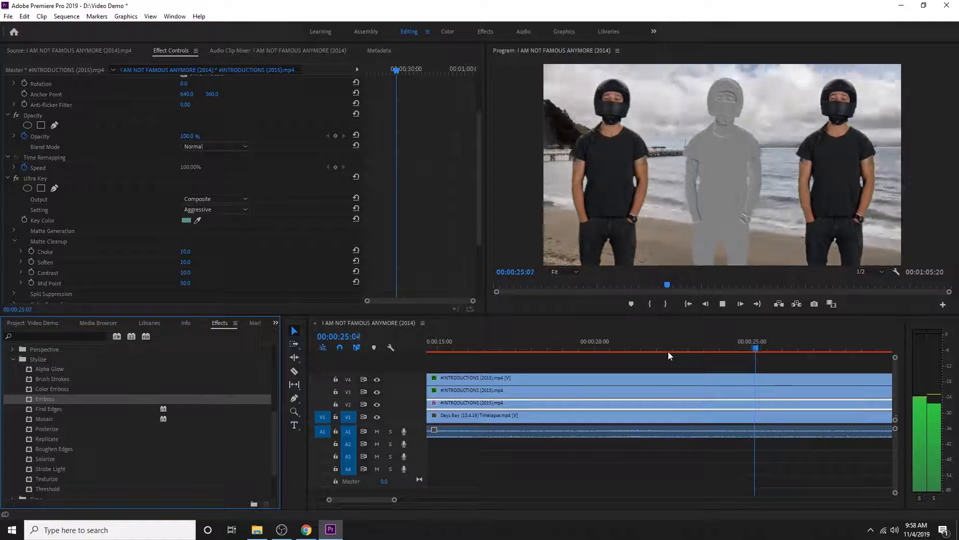
pyautogui.press('space')
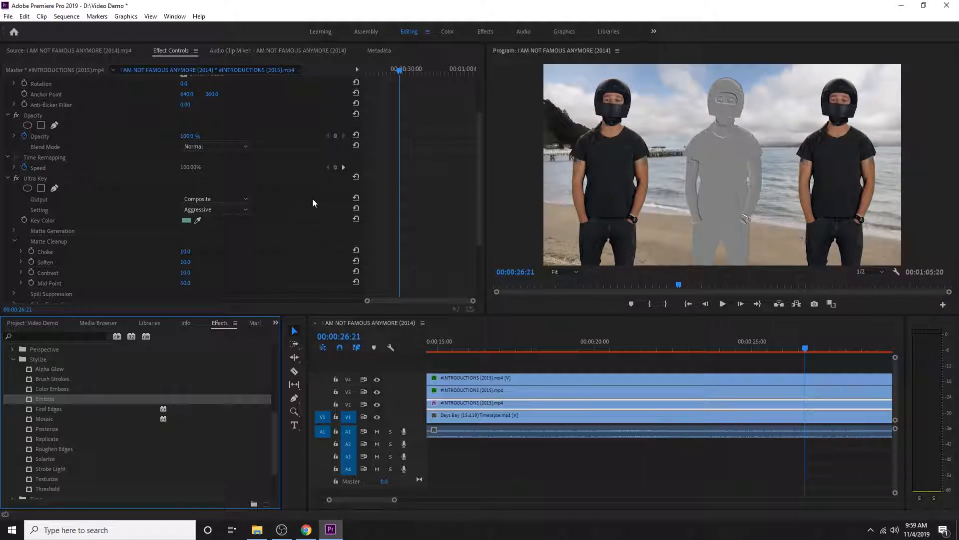
# Set the V2 clip's Emboss relief to 5.30 and its contrast to 128
pyautogui.scroll(-3, 309, 226)
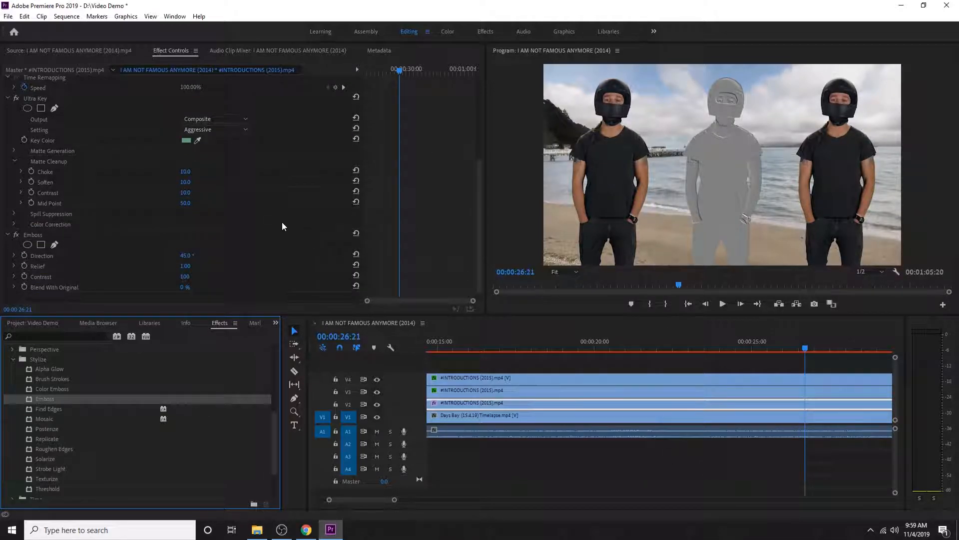
pyautogui.scroll(2, 283, 225)
pyautogui.scroll(-5, 128, 228)
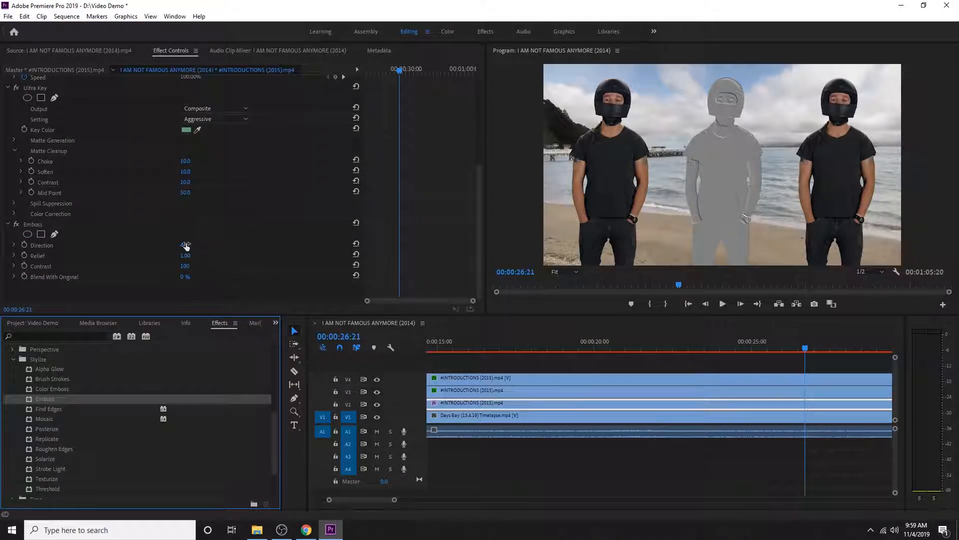
pyautogui.moveTo(185, 256); pyautogui.dragTo(185, 277)
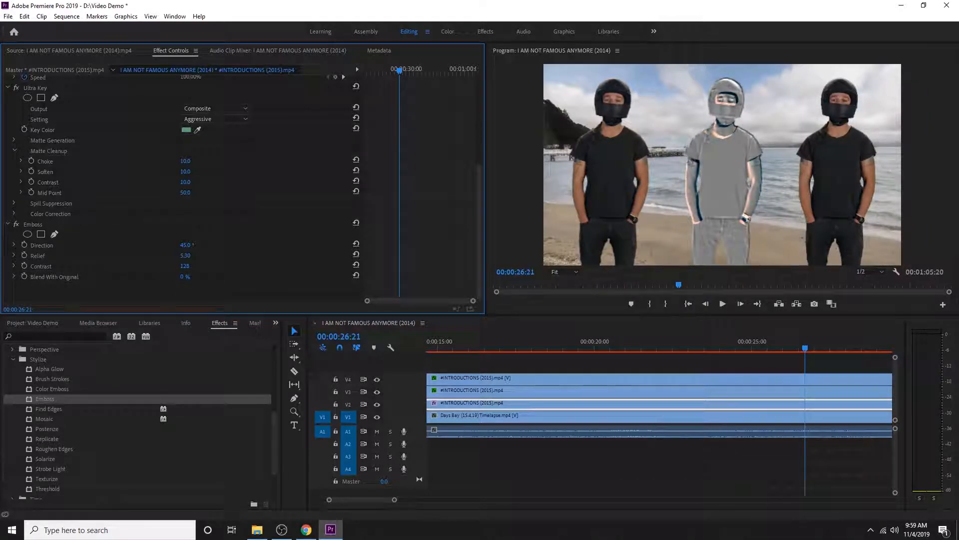
# Compare the V2 clip with Emboss switched off and back on, and play on to 00:00:27:11
pyautogui.click(16, 228)
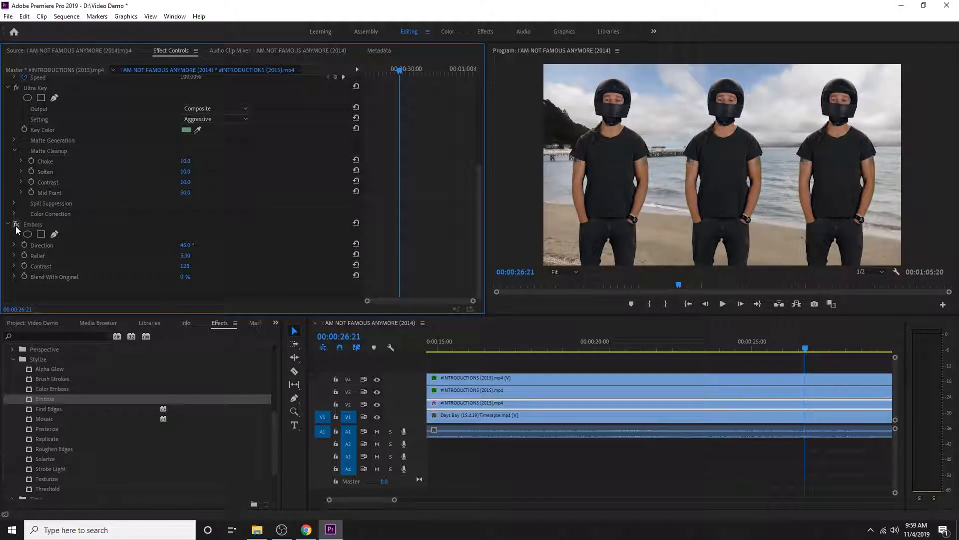
pyautogui.click(16, 224)
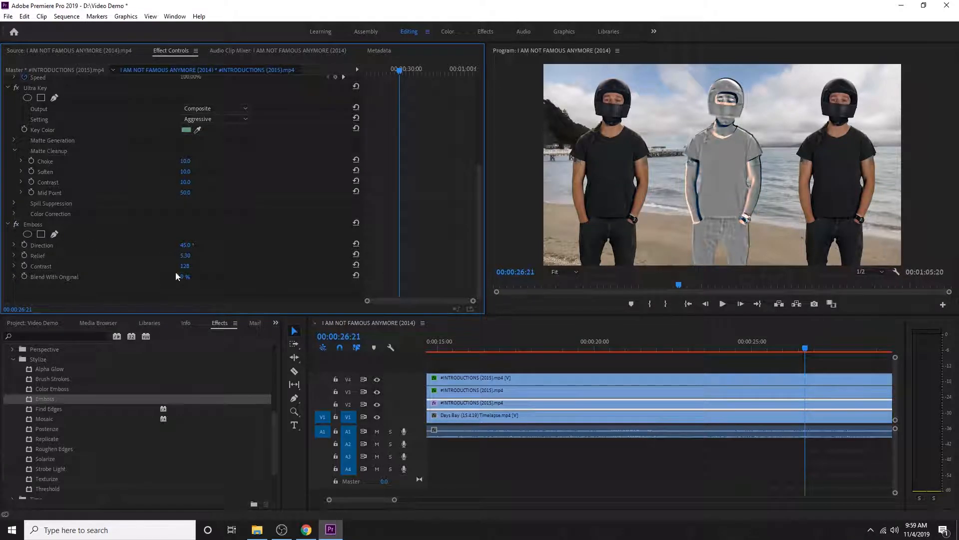
pyautogui.press('space')
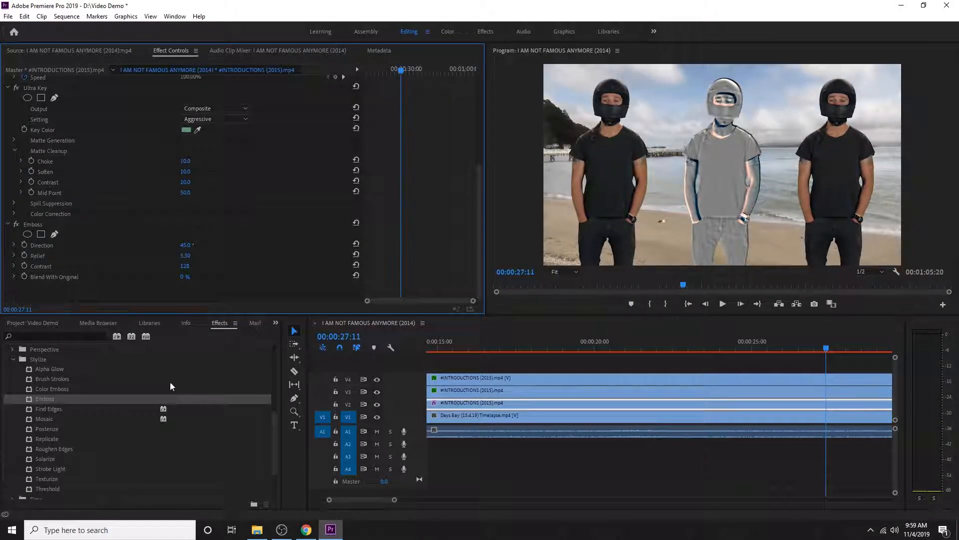
# Apply the Wave Warp distort effect to the #INTRODUCTIONS (2015).mp4 clip on V3 and play the result
pyautogui.click(13, 359)
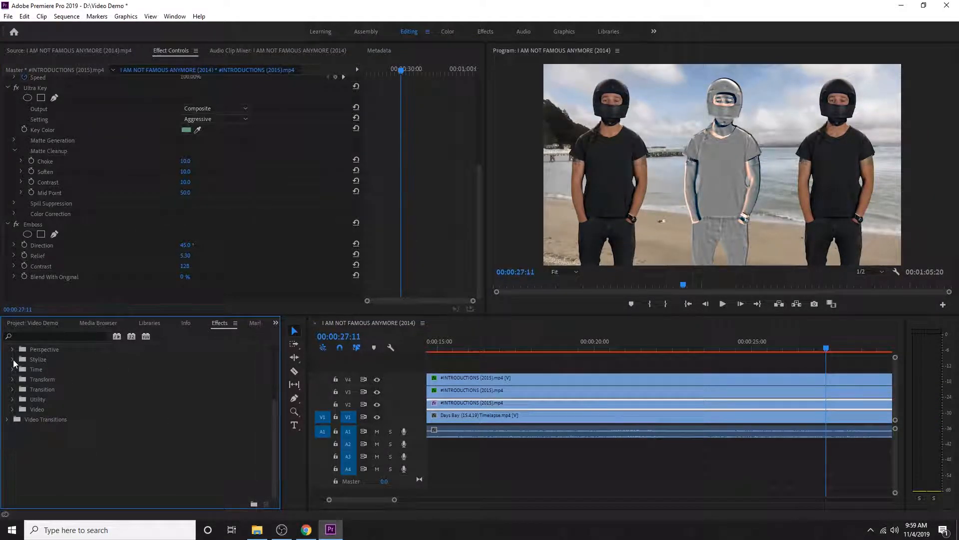
pyautogui.scroll(4, 83, 401)
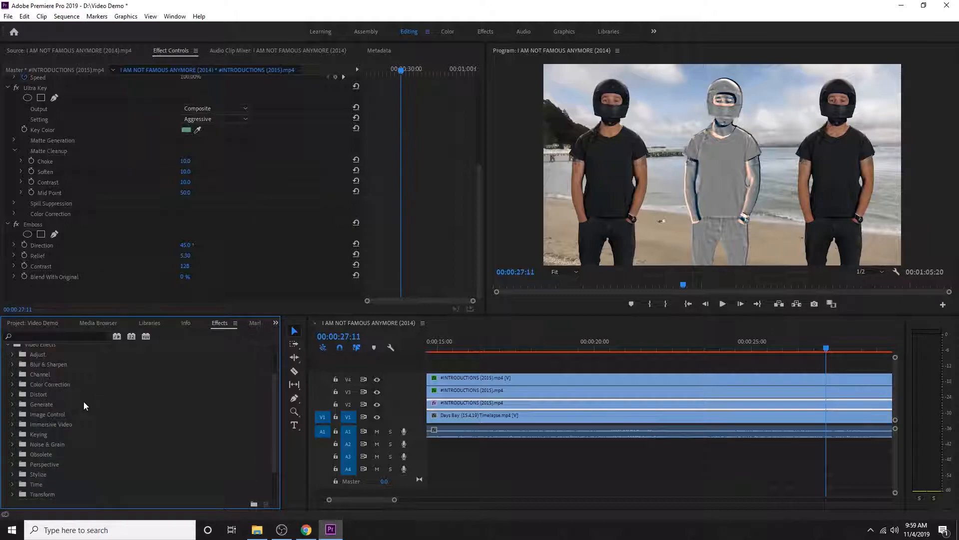
pyautogui.click(13, 394)
pyautogui.scroll(-2, 151, 401)
pyautogui.scroll(-2, 80, 478)
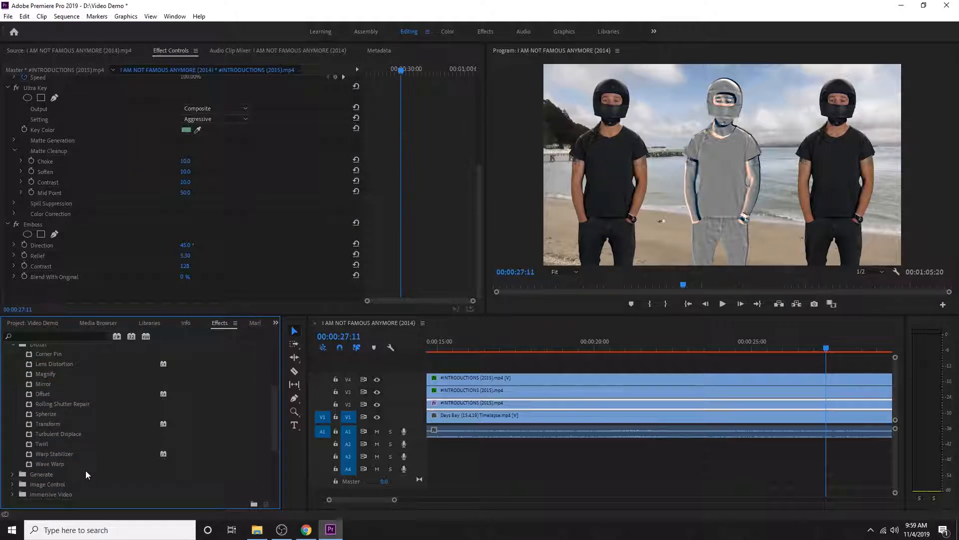
pyautogui.click(53, 463)
pyautogui.moveTo(53, 463); pyautogui.dragTo(519, 394)
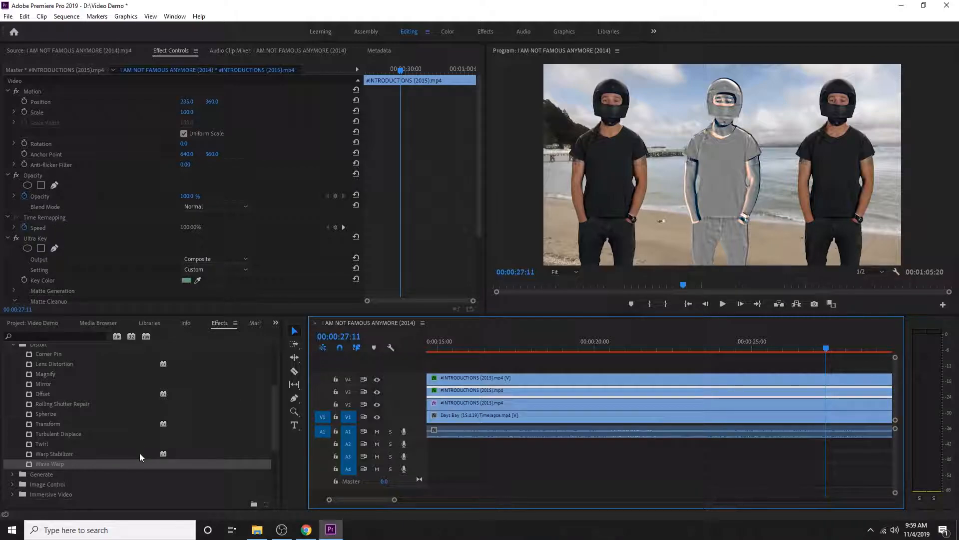
pyautogui.moveTo(48, 463); pyautogui.dragTo(501, 393)
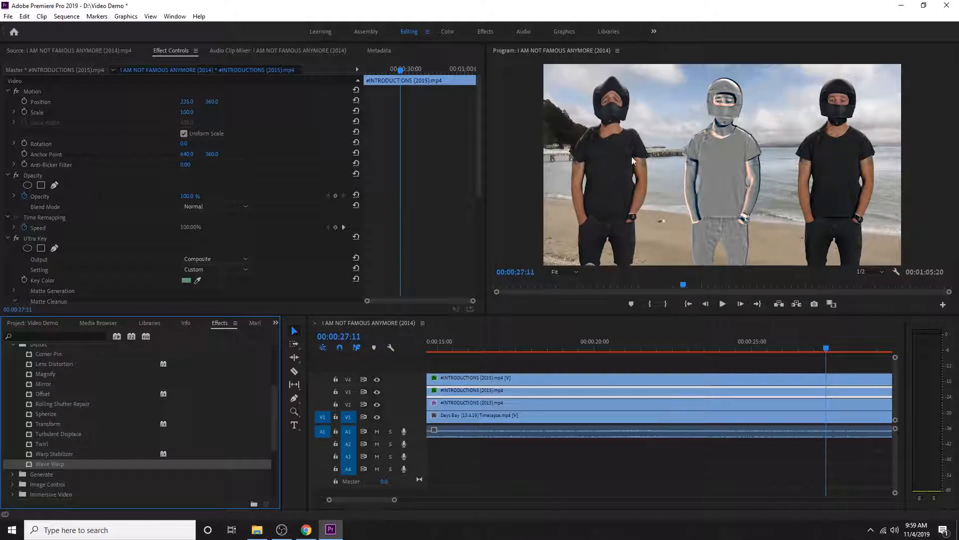
pyautogui.press('space')
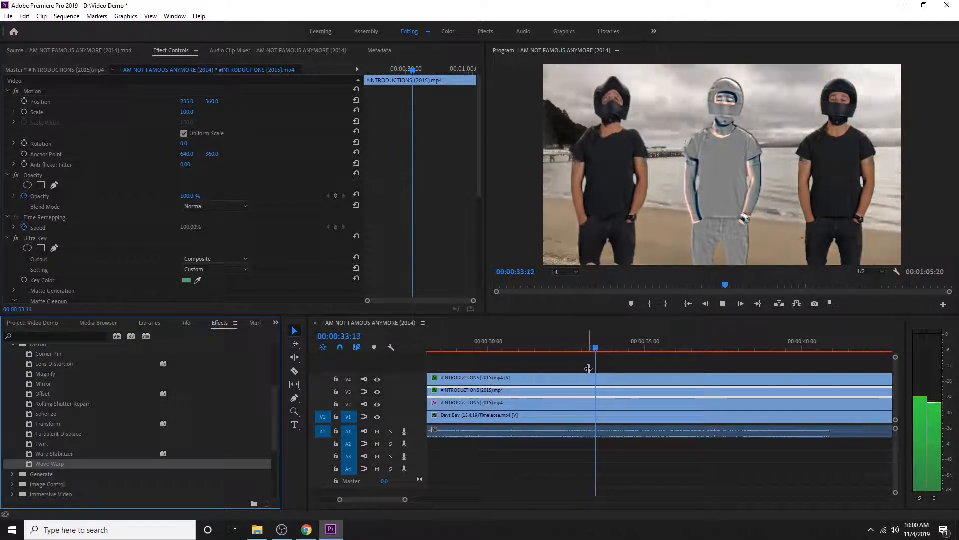
# Review the V3 clip's Wave Warp settings and set its horizontal position to 229.0
pyautogui.click(520, 388)
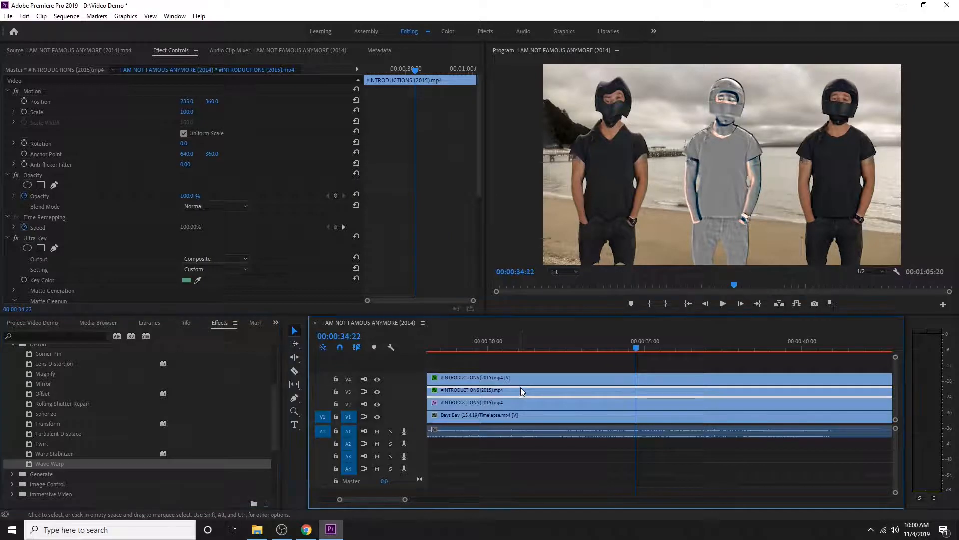
pyautogui.scroll(-5, 145, 271)
pyautogui.scroll(-2, 147, 269)
pyautogui.scroll(-2, 150, 197)
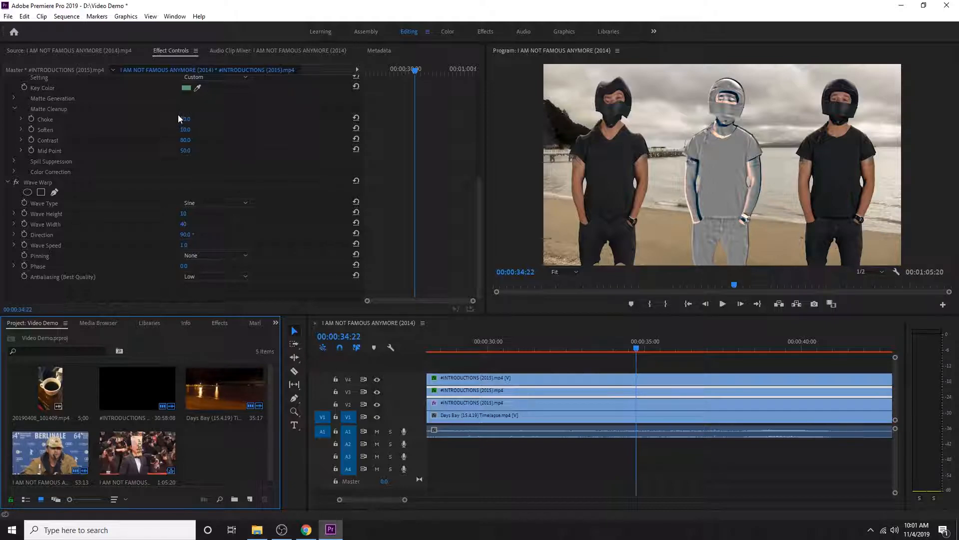
pyautogui.scroll(9, 223, 151)
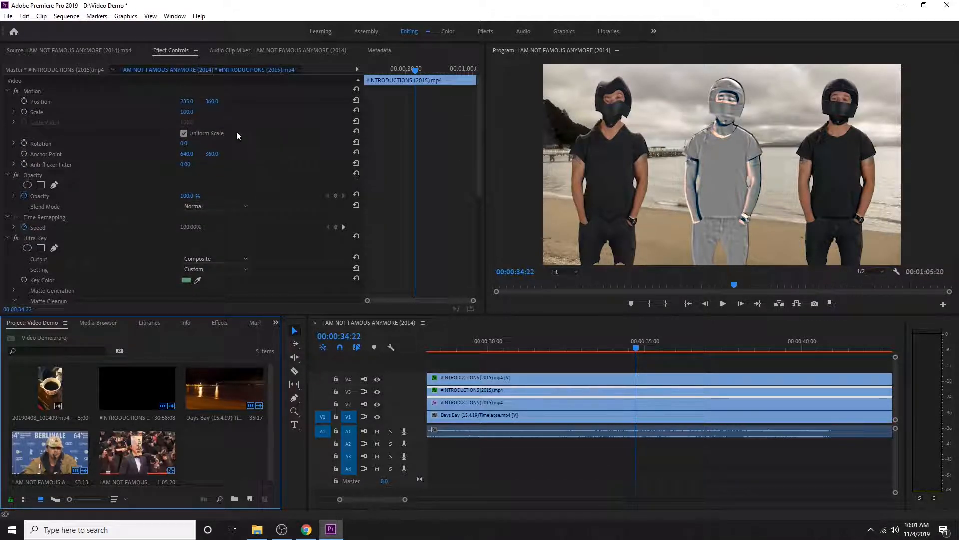
pyautogui.moveTo(189, 102); pyautogui.dragTo(193, 101)
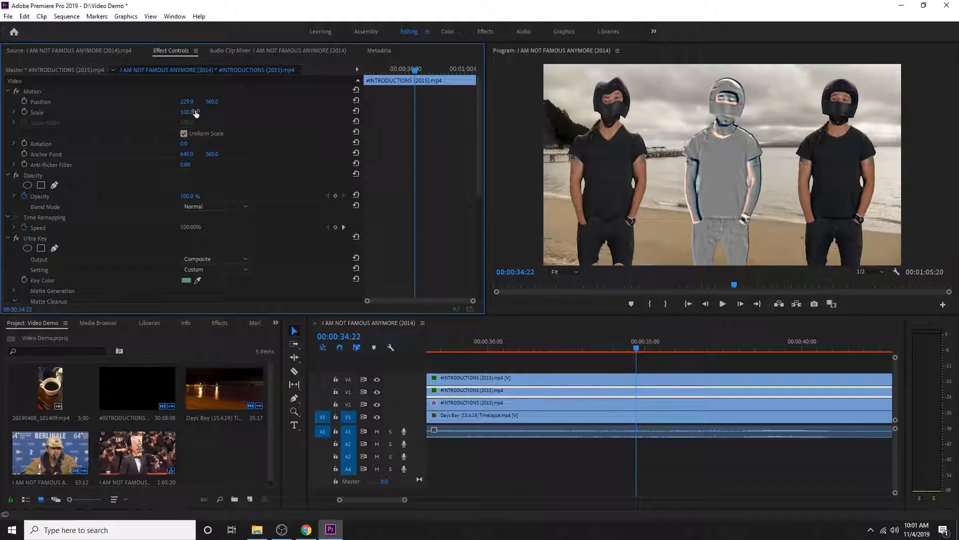
# Start a Scale animation on the V2 #INTRODUCTIONS (2015).mp4 clip with a 100.0 keyframe at 00:00:08:29
pyautogui.click(652, 405)
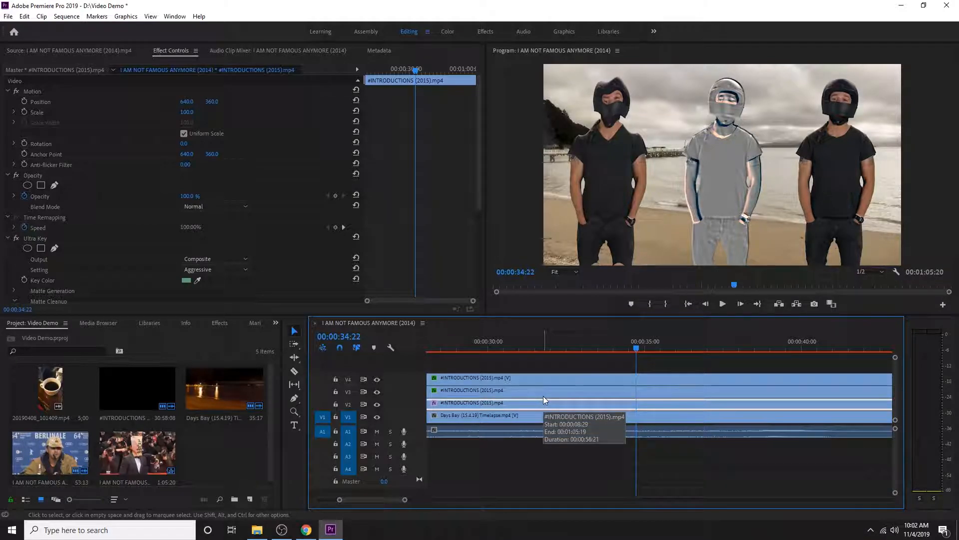
pyautogui.moveTo(636, 349); pyautogui.dragTo(489, 351)
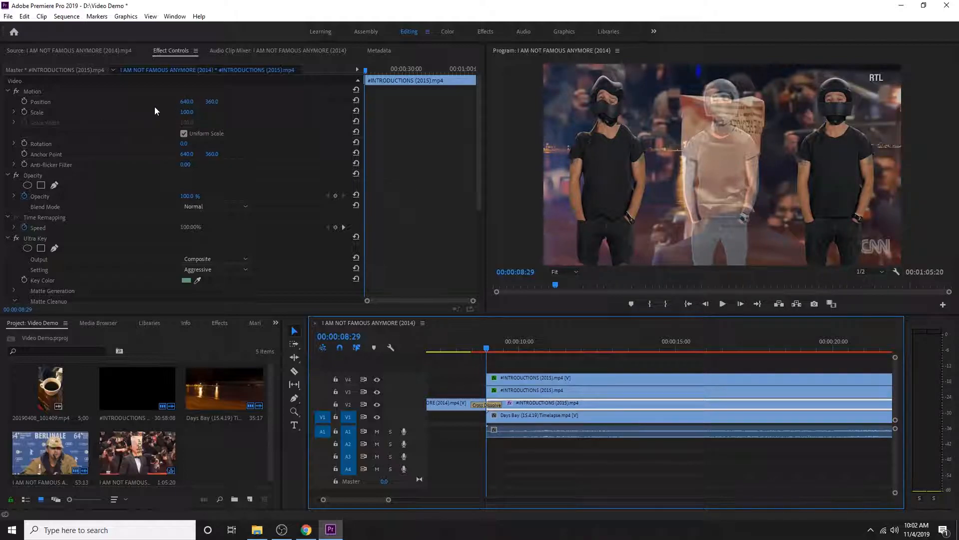
pyautogui.click(25, 112)
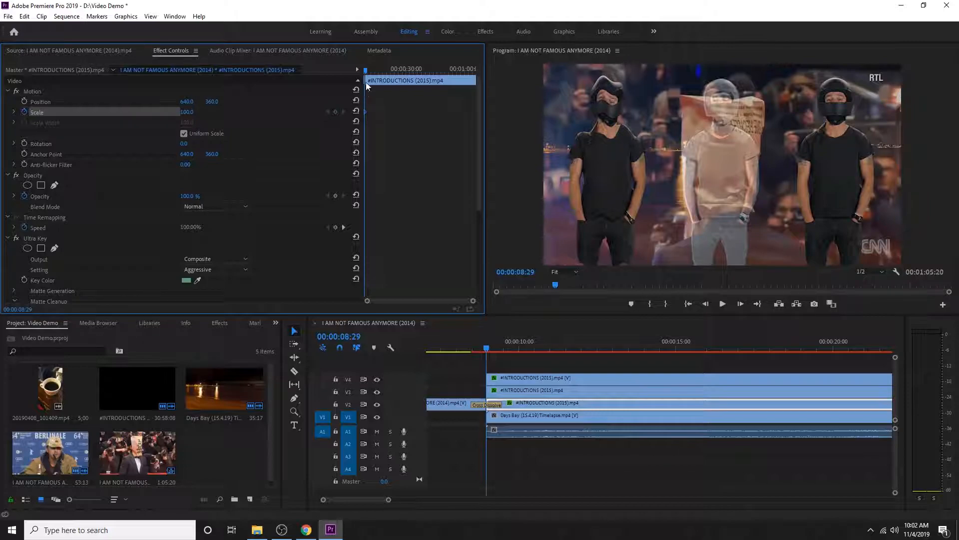
# Add a second Scale keyframe to the V2 clip at 00:00:16:07 and set it to 172.0
pyautogui.press('space')
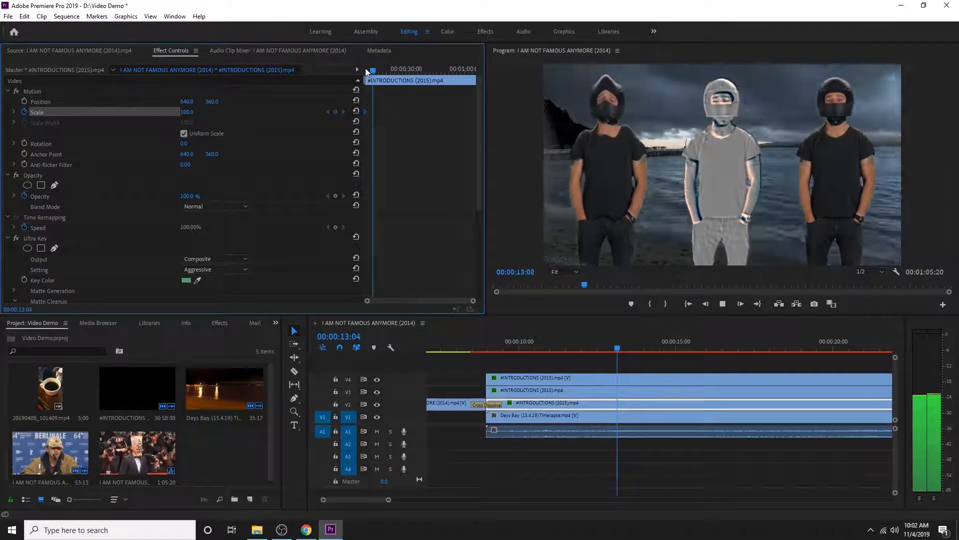
pyautogui.press('space')
pyautogui.click(335, 111)
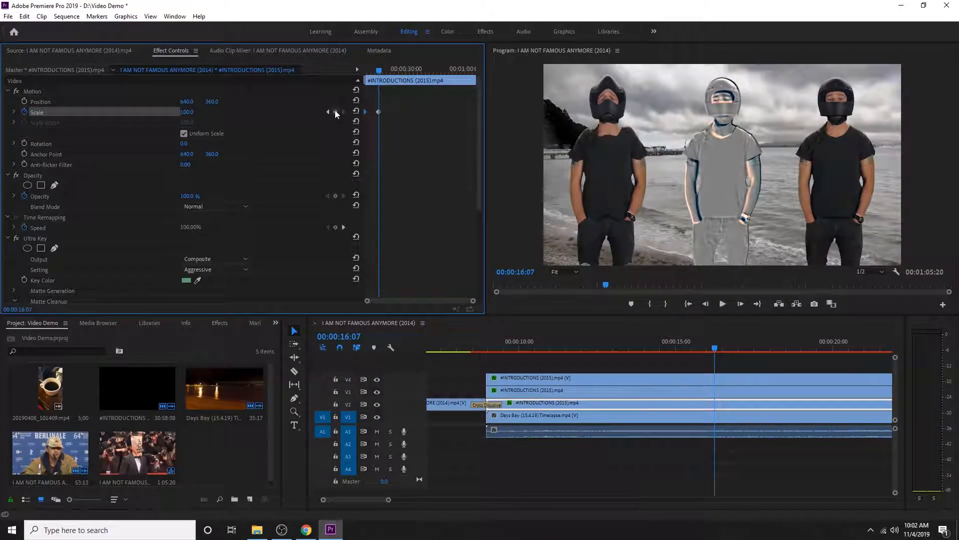
pyautogui.click(378, 112)
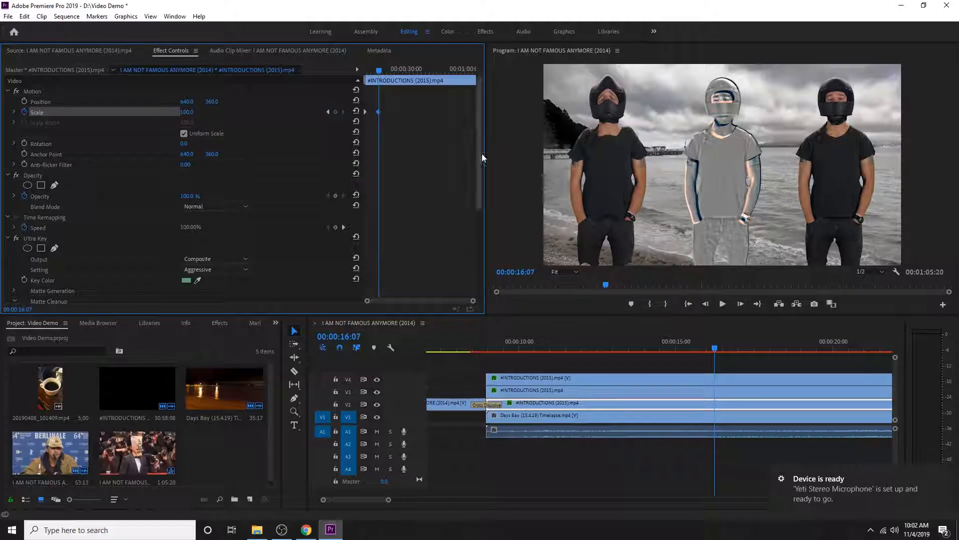
pyautogui.moveTo(186, 112); pyautogui.dragTo(220, 112)
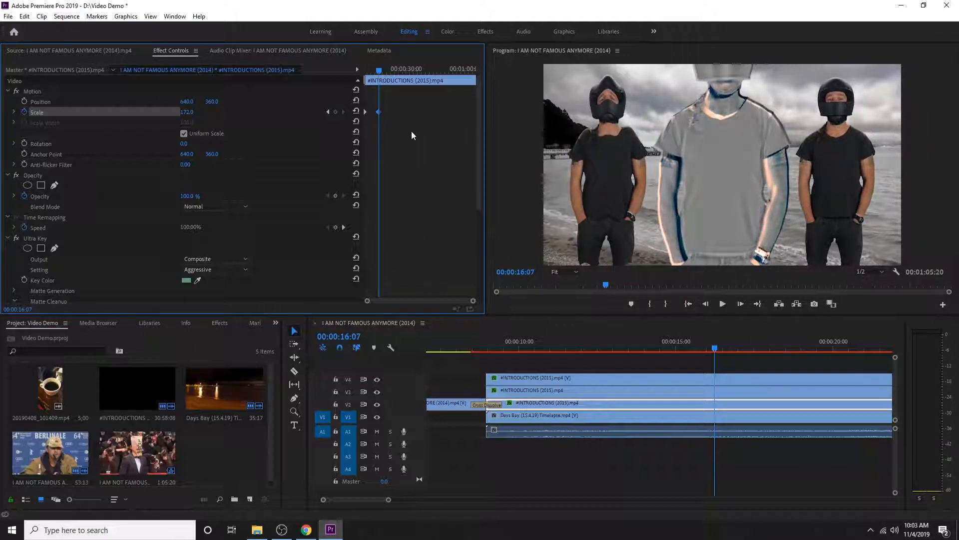
# Play back the V2 clip's enlargement around the second Scale keyframe
pyautogui.moveTo(376, 73)
pyautogui.mouseDown()
pyautogui.moveTo(360, 73)
pyautogui.moveTo(377, 76)
pyautogui.mouseUp()
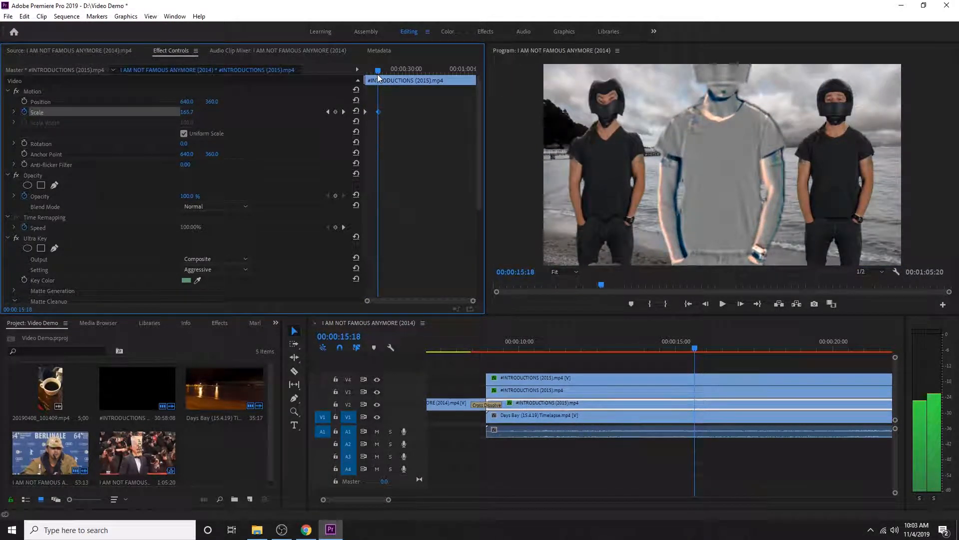
pyautogui.press('space')
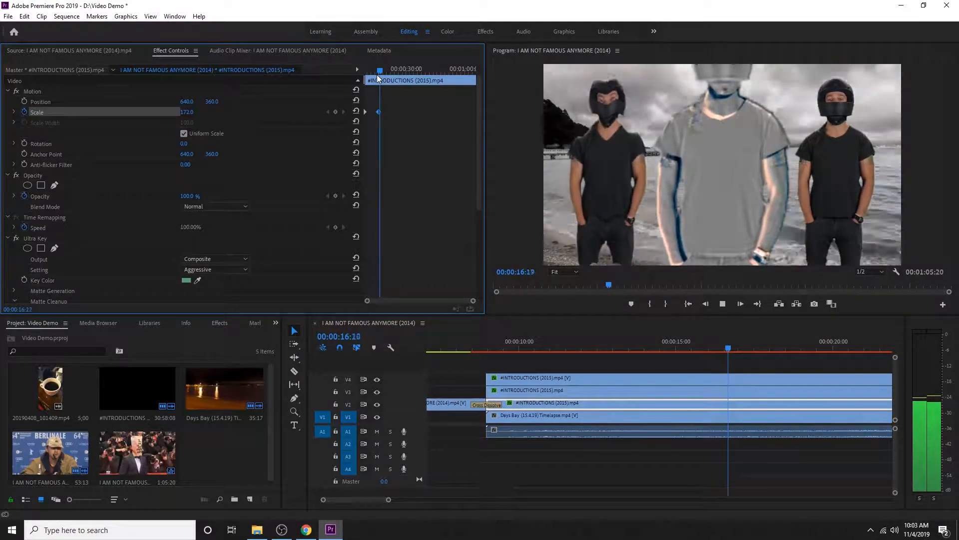
pyautogui.moveTo(381, 69); pyautogui.dragTo(320, 67)
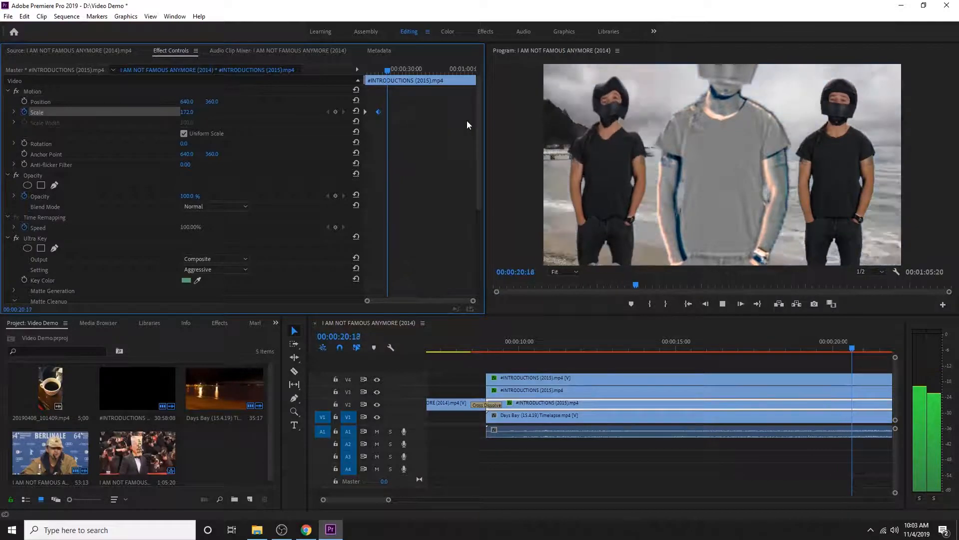
# Add a third Scale keyframe of 46.0 to the V2 clip at 00:00:22:05 and play the shrinking
pyautogui.press('space')
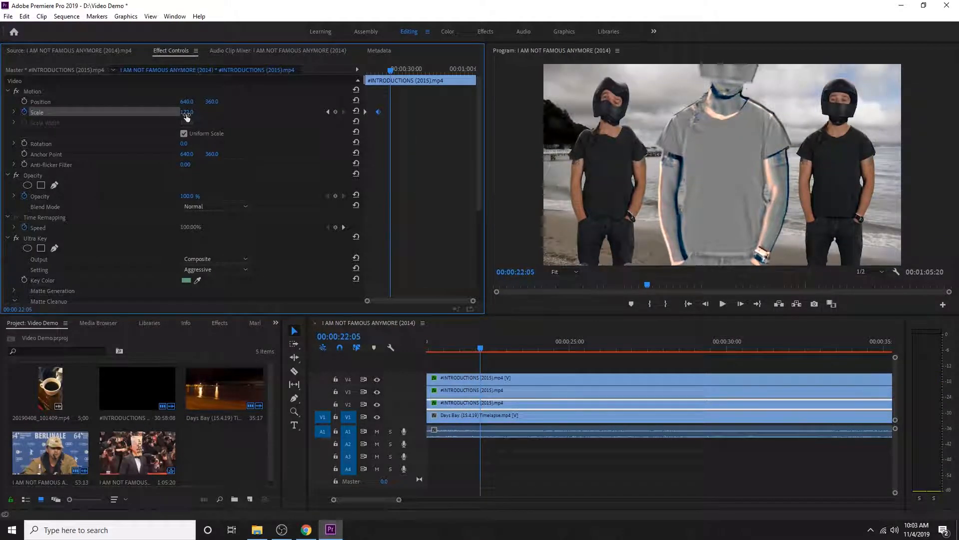
pyautogui.moveTo(187, 117); pyautogui.dragTo(119, 117)
pyautogui.moveTo(389, 68); pyautogui.dragTo(371, 72)
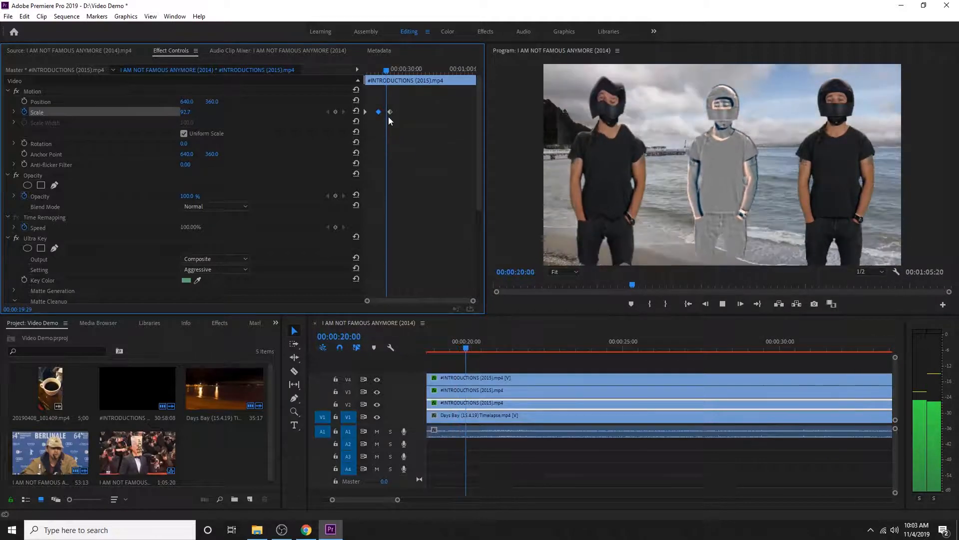
pyautogui.press('space')
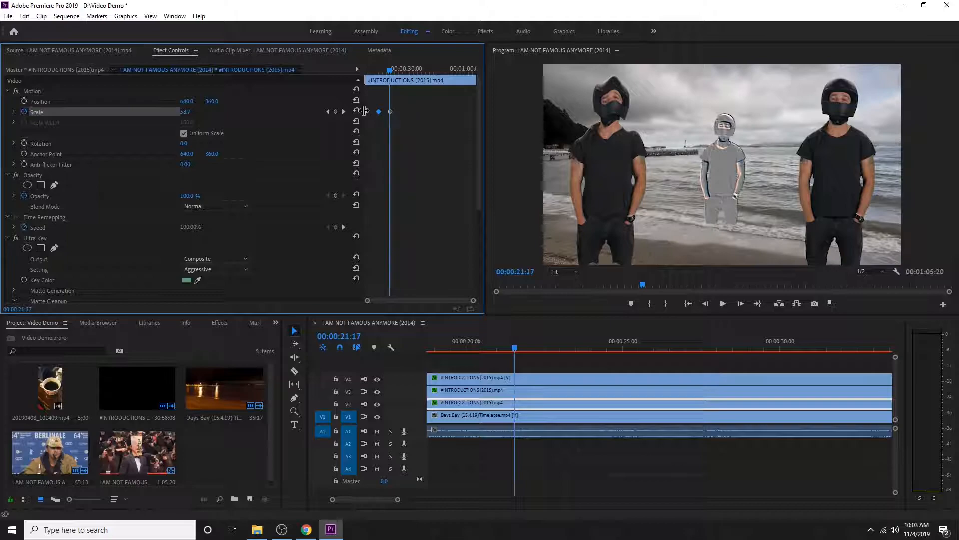
# Move the V2 clip's last Scale keyframe earlier, to about 00:00:19, and preview the faster shrink
pyautogui.moveTo(391, 112)
pyautogui.mouseDown()
pyautogui.moveTo(427, 115)
pyautogui.moveTo(382, 115)
pyautogui.moveTo(445, 120)
pyautogui.moveTo(384, 114)
pyautogui.mouseUp()
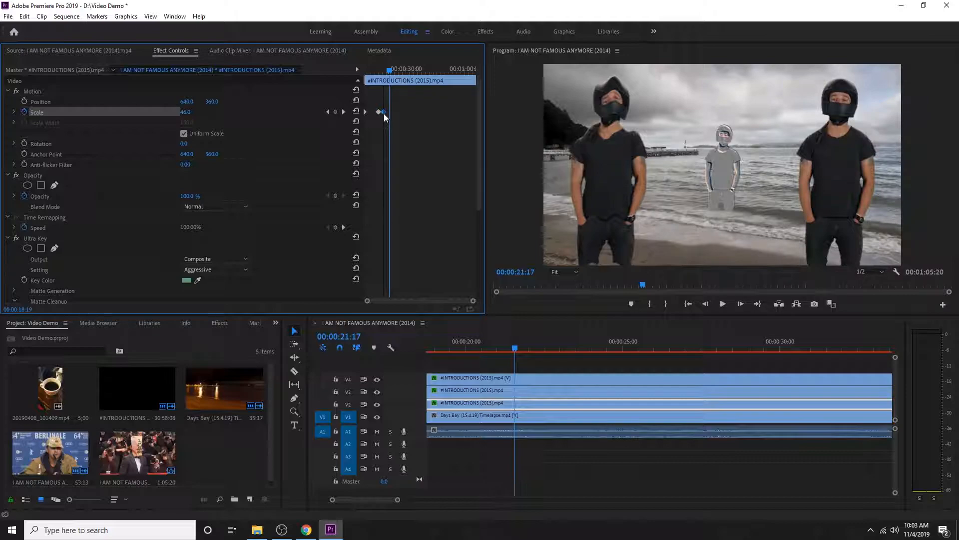
pyautogui.click(383, 71)
pyautogui.moveTo(376, 70); pyautogui.dragTo(387, 71)
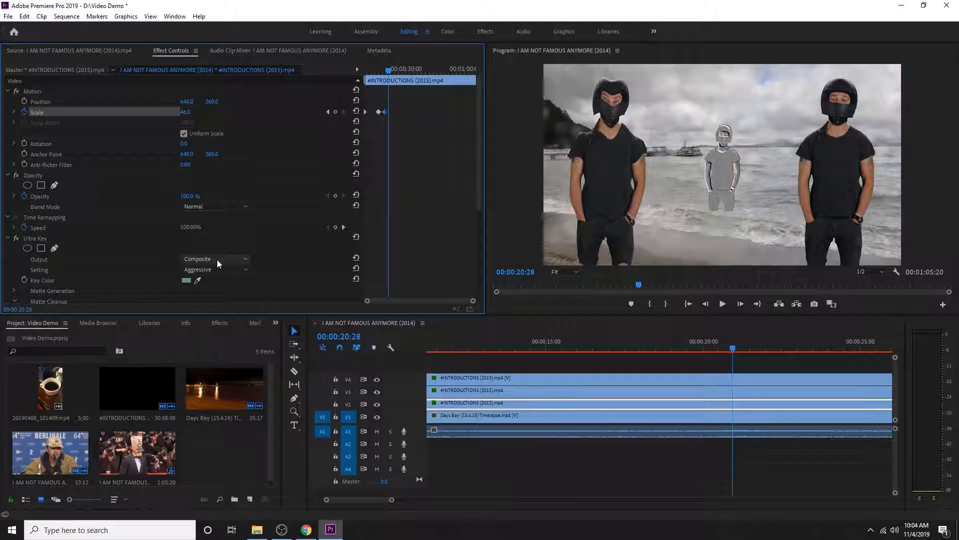
# Animate the V2 clip's Rotation from 0.0 at its start to one full turn (1x0.0°) at the second Scale keyframe, 00:00:16:07
pyautogui.moveTo(389, 71); pyautogui.dragTo(365, 70)
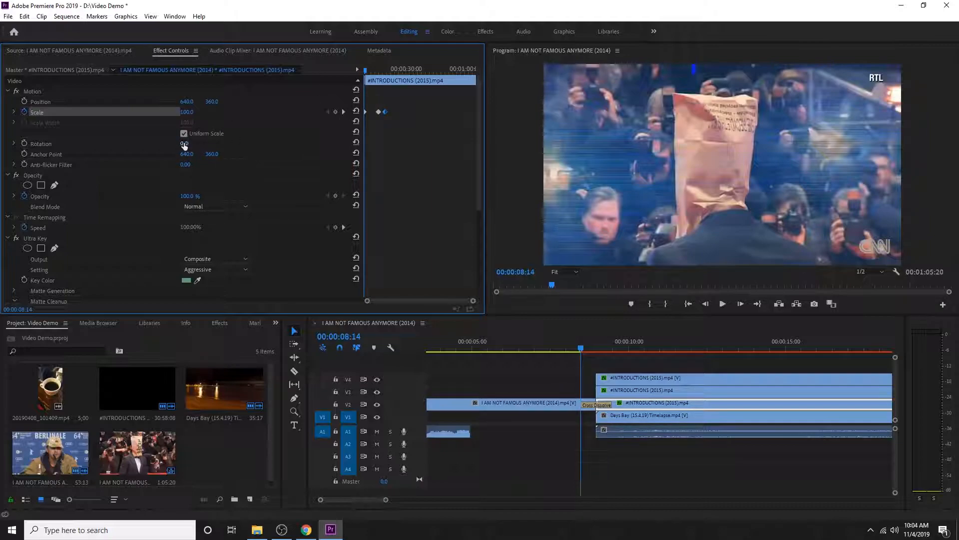
pyautogui.click(25, 143)
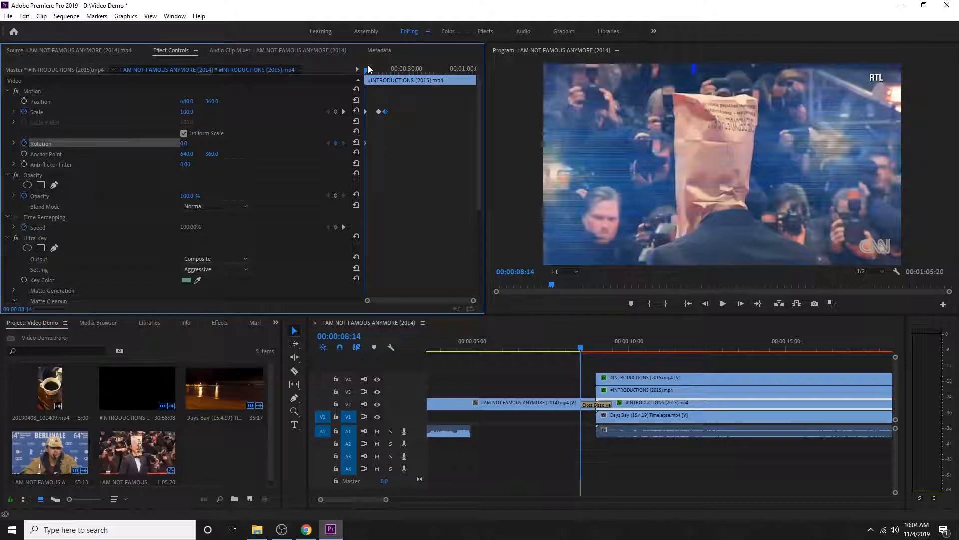
pyautogui.click(343, 112)
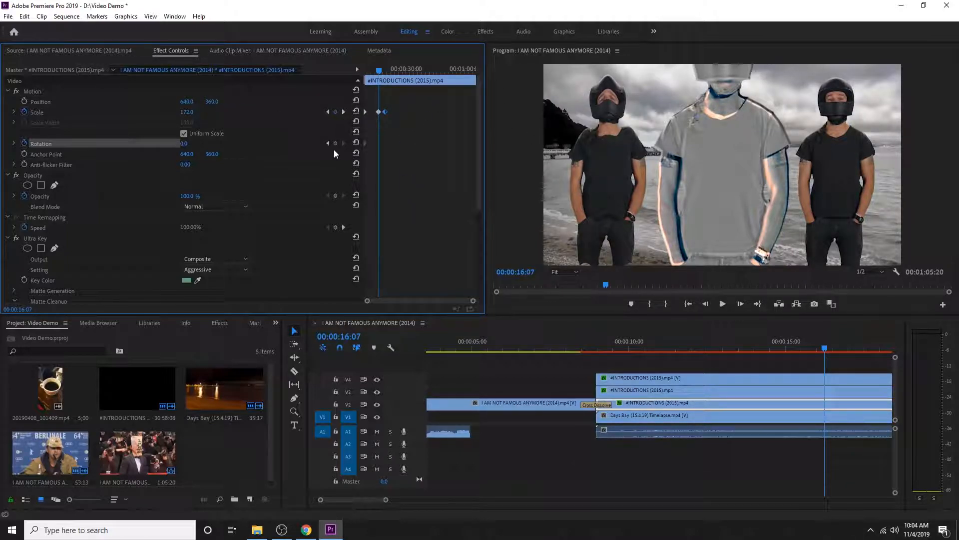
pyautogui.moveTo(184, 144); pyautogui.dragTo(364, 144)
# Play back the V2 clip's combined scale and rotation animation up to 00:00:24:13
pyautogui.moveTo(373, 72); pyautogui.dragTo(345, 73)
pyautogui.press('space')
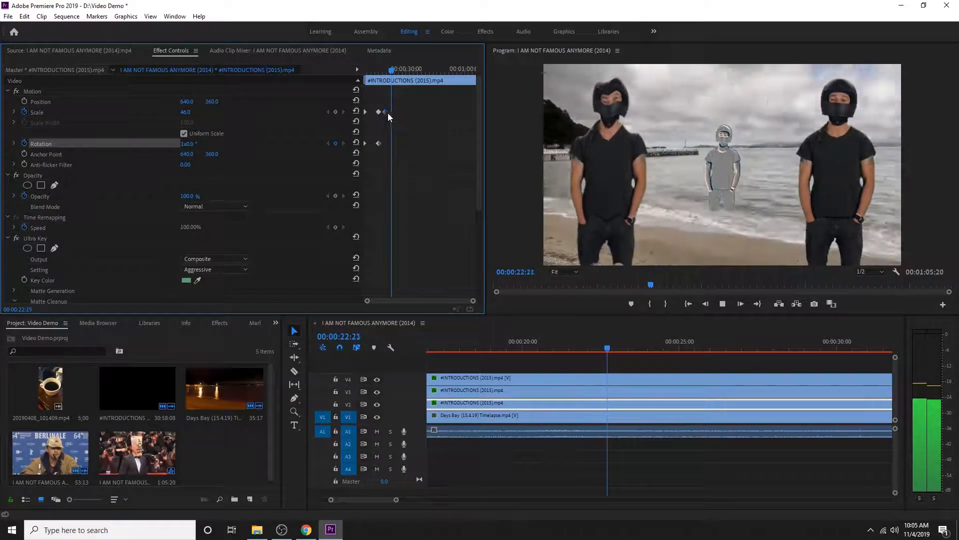
pyautogui.press('space')
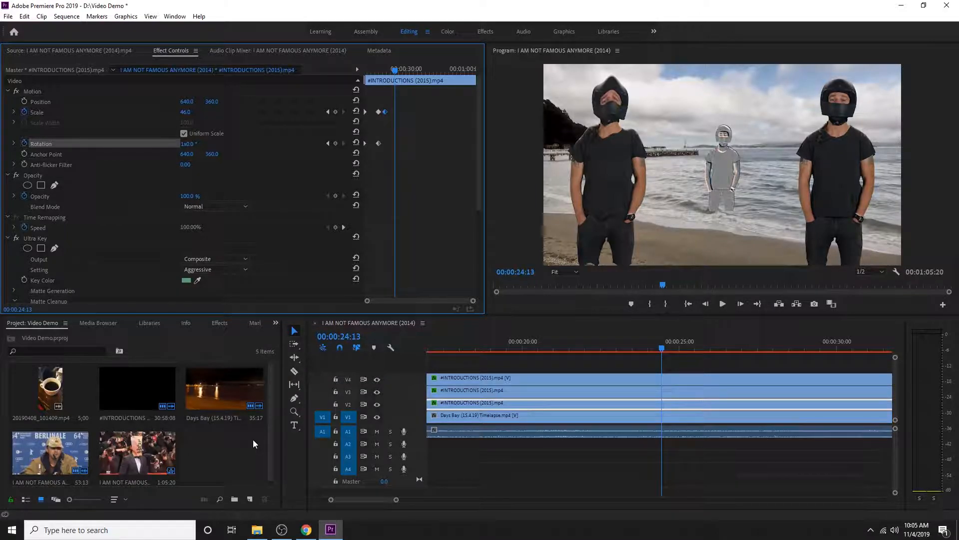
# Import the download image from the Video Files folder and place it on a new V5 track at about 00:00:23:20
pyautogui.doubleClick(226, 452)
pyautogui.click(296, 112)
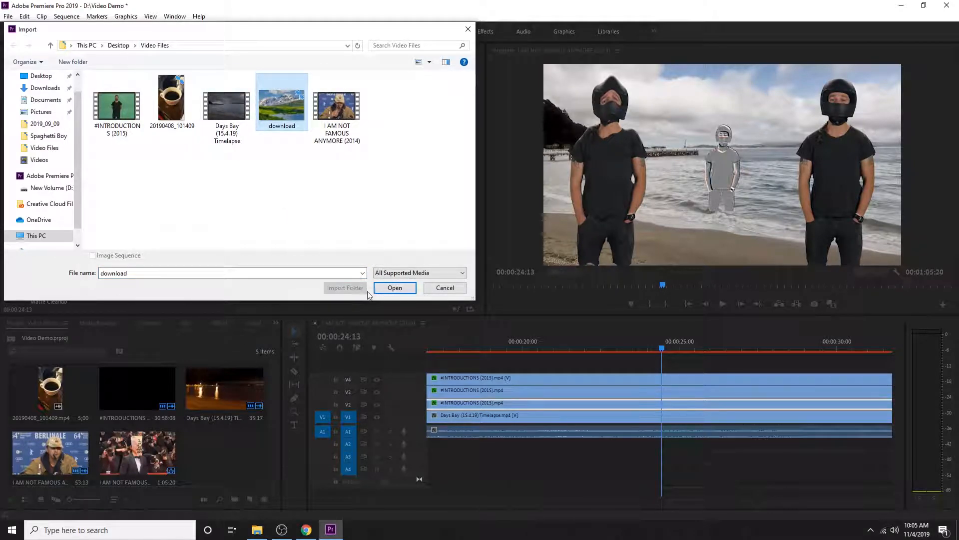
pyautogui.click(395, 288)
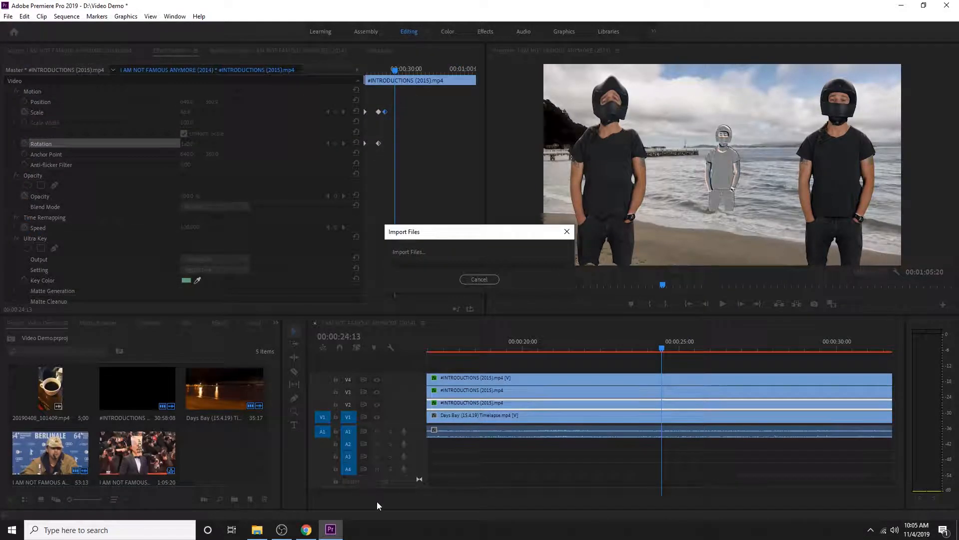
pyautogui.moveTo(186, 473); pyautogui.dragTo(639, 362)
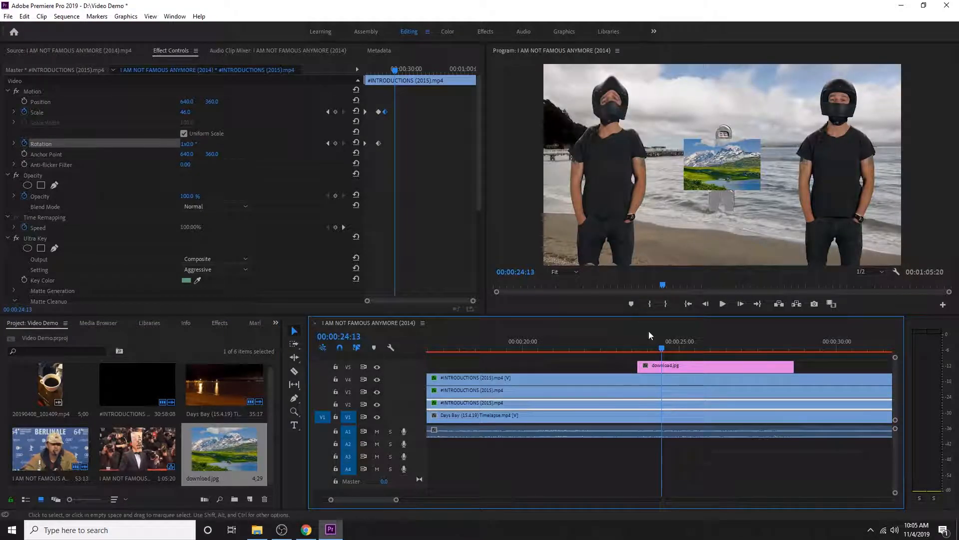
# Scale download.jpg to 470.0 so it fills the frame, and set a Scale keyframe at its start, 00:00:23:20
pyautogui.moveTo(659, 346); pyautogui.dragTo(637, 348)
pyautogui.click(664, 367)
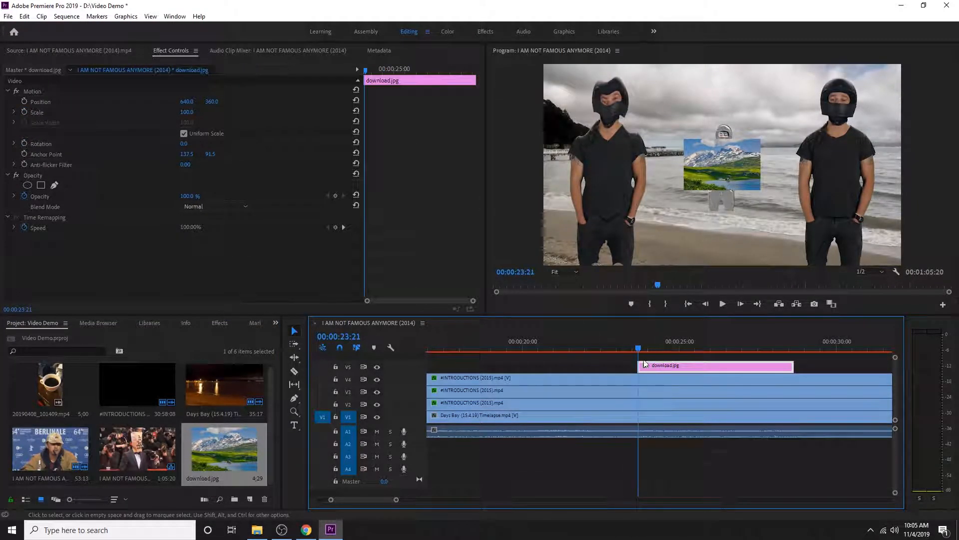
pyautogui.moveTo(187, 112); pyautogui.dragTo(372, 112)
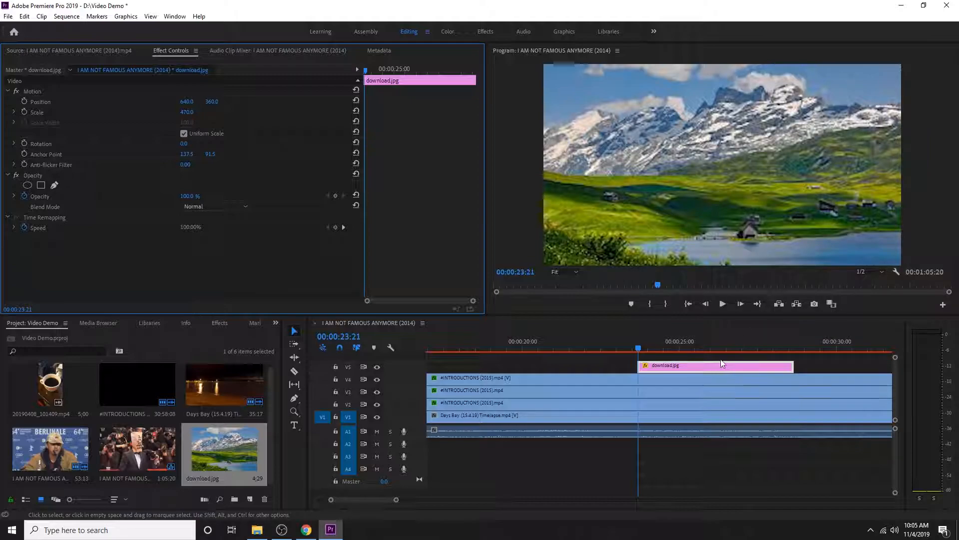
pyautogui.press('Left')
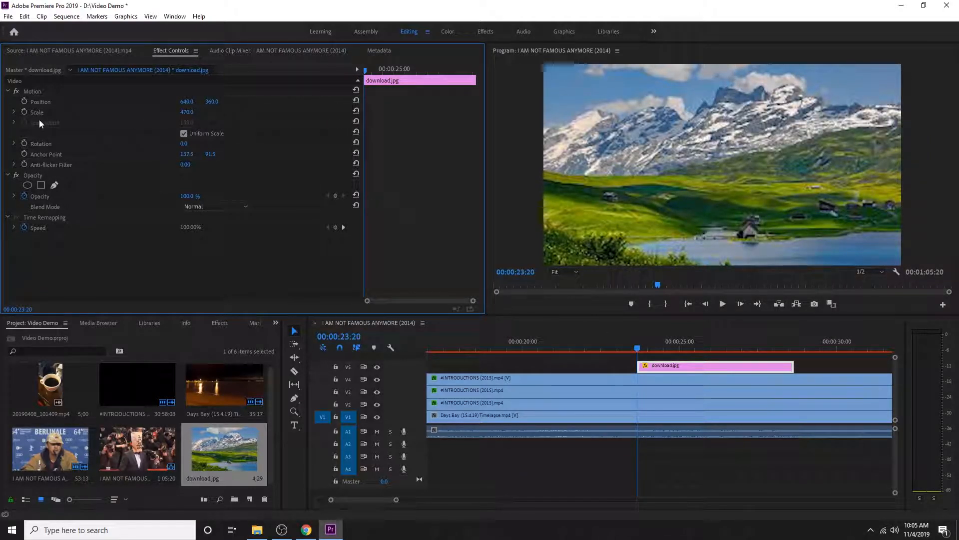
pyautogui.click(22, 111)
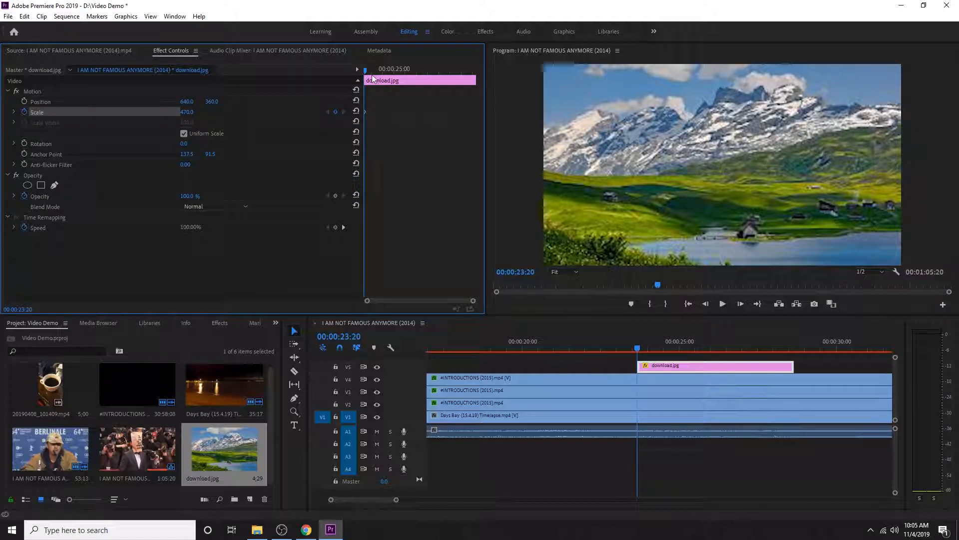
# Play on to 00:00:26:10 and add a Scale keyframe of 512.0 to download.jpg there
pyautogui.moveTo(365, 71); pyautogui.dragTo(365, 74)
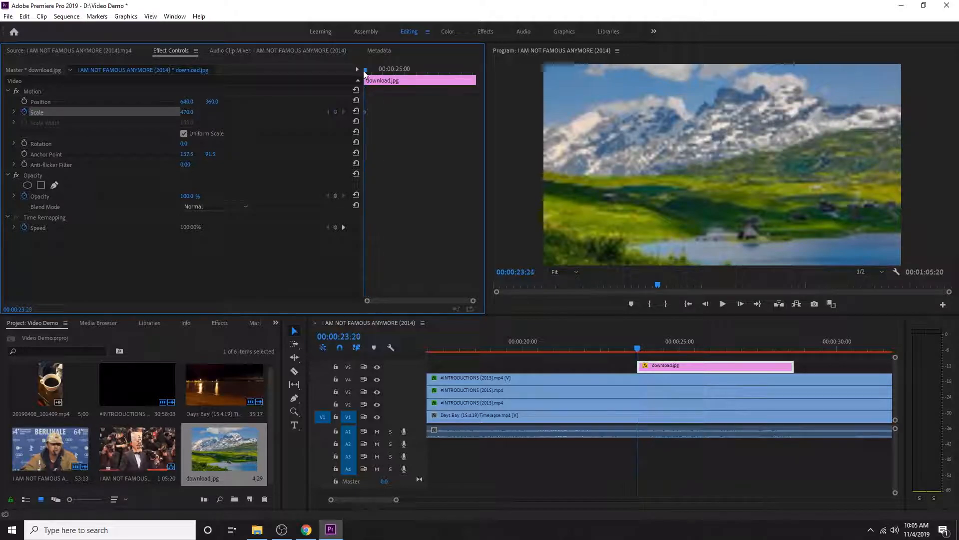
pyautogui.press('space')
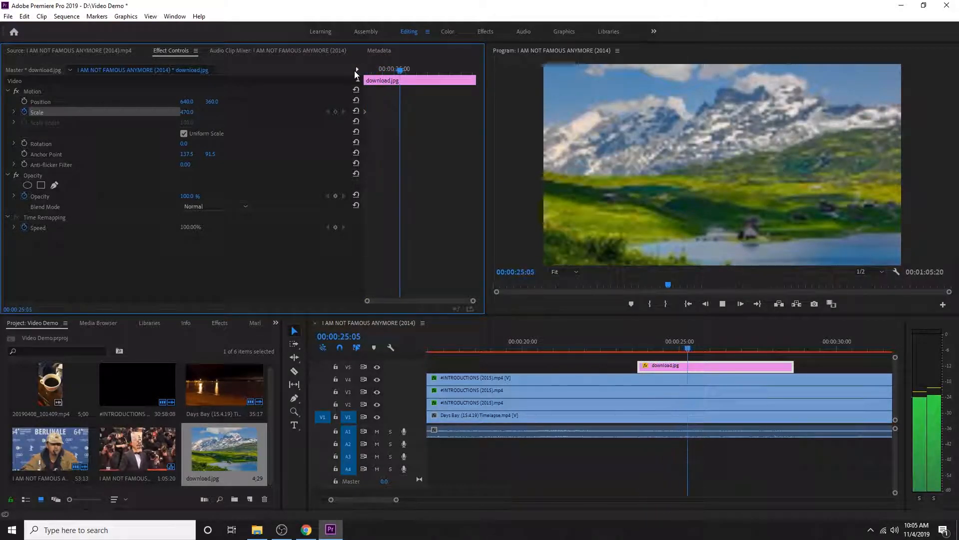
pyautogui.press('space')
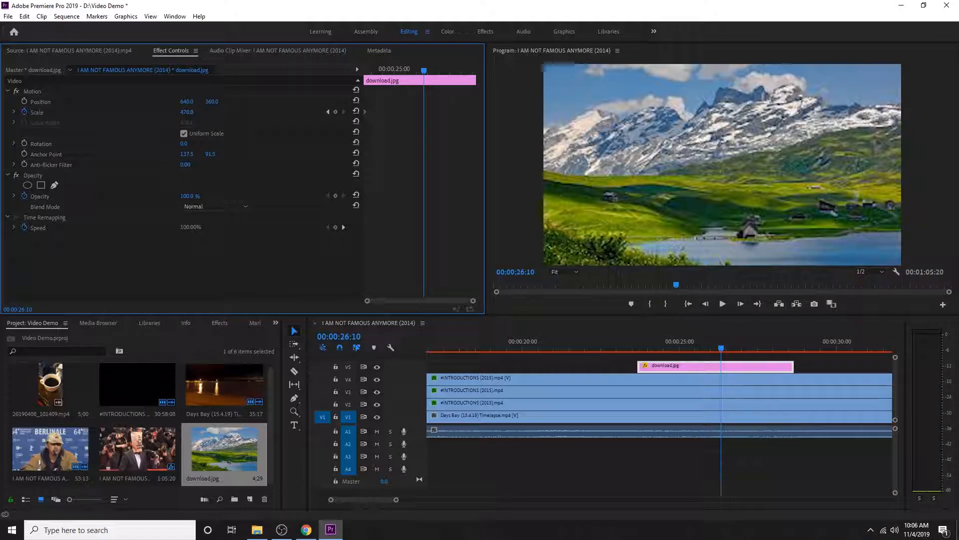
pyautogui.moveTo(186, 112); pyautogui.dragTo(208, 112)
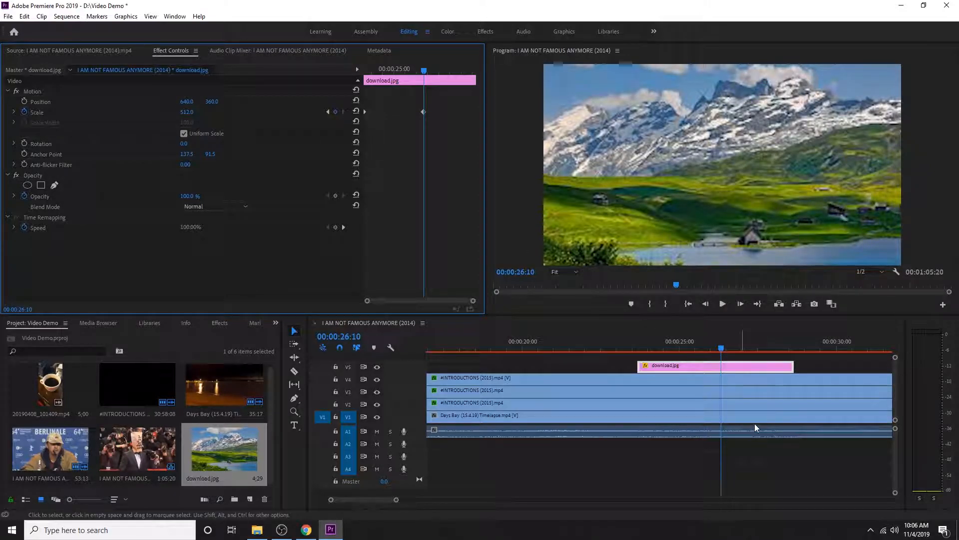
# Play back the slow zoom on download.jpg from its start to 00:00:28:10
pyautogui.moveTo(727, 350); pyautogui.dragTo(636, 355)
pyautogui.press('space')
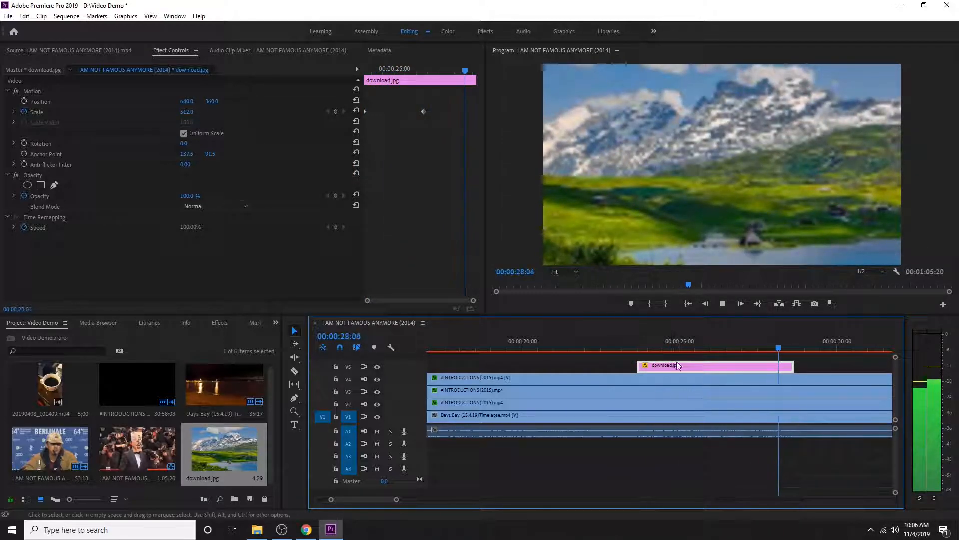
pyautogui.press('space')
# Move download.jpg's second Scale keyframe to the end of the clip and play the longer zoom
pyautogui.click(423, 111)
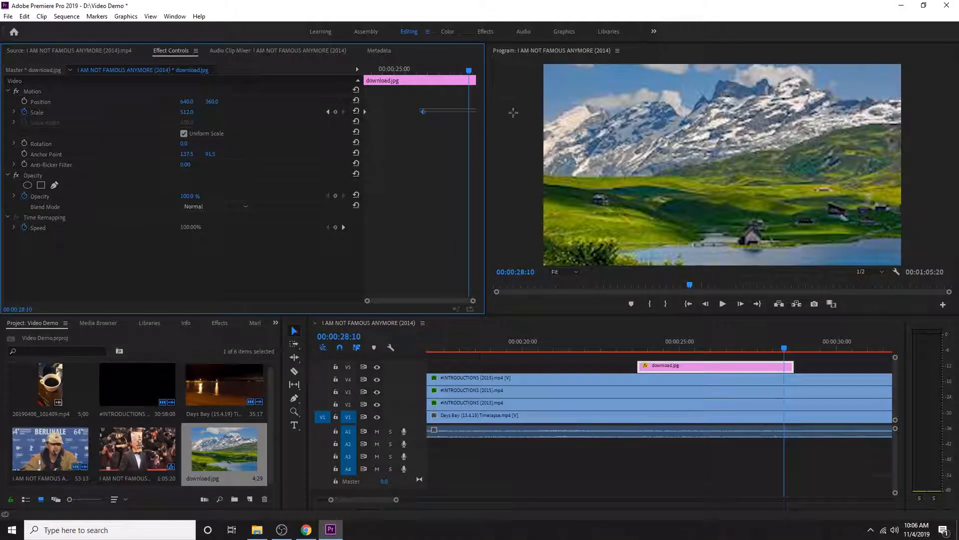
pyautogui.press('Delete')
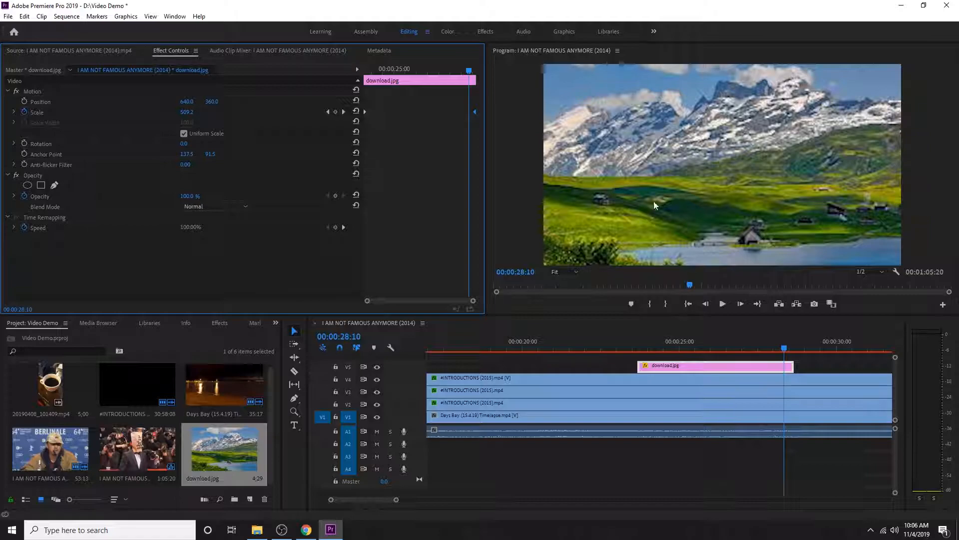
pyautogui.click(629, 342)
pyautogui.press('space')
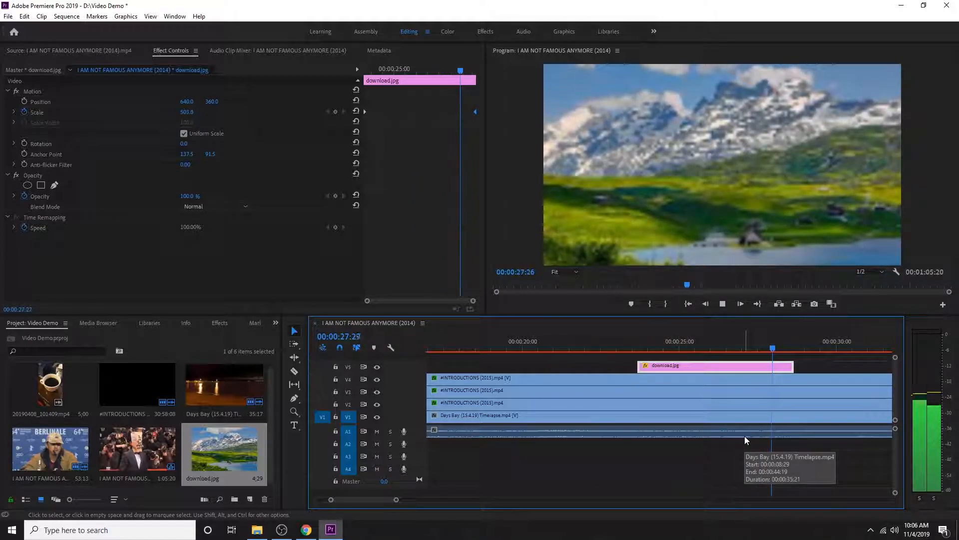
# Stop playback and delete the download.jpg clip from track V5
pyautogui.press('space')
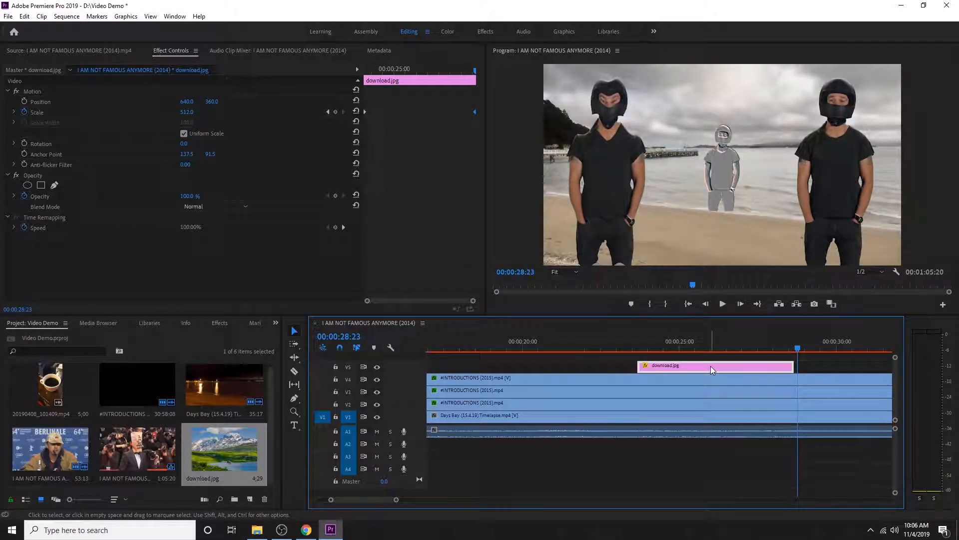
pyautogui.press('Delete')
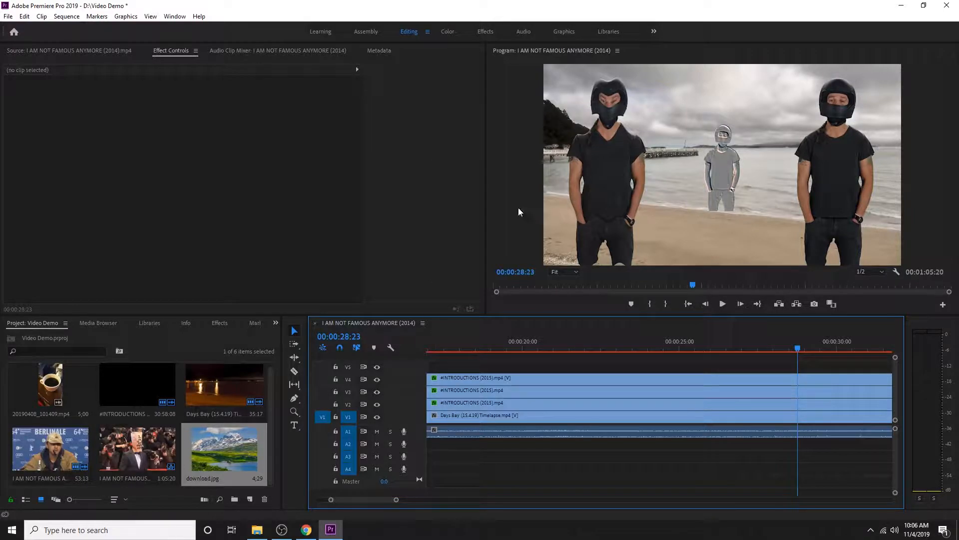
# Return the playhead to 00:00:00:00, select the I AM NOT FAMOUS ANYMORE (2014).mp4 clip on V2 and switch to the Color workspace
pyautogui.moveTo(795, 349); pyautogui.dragTo(390, 363)
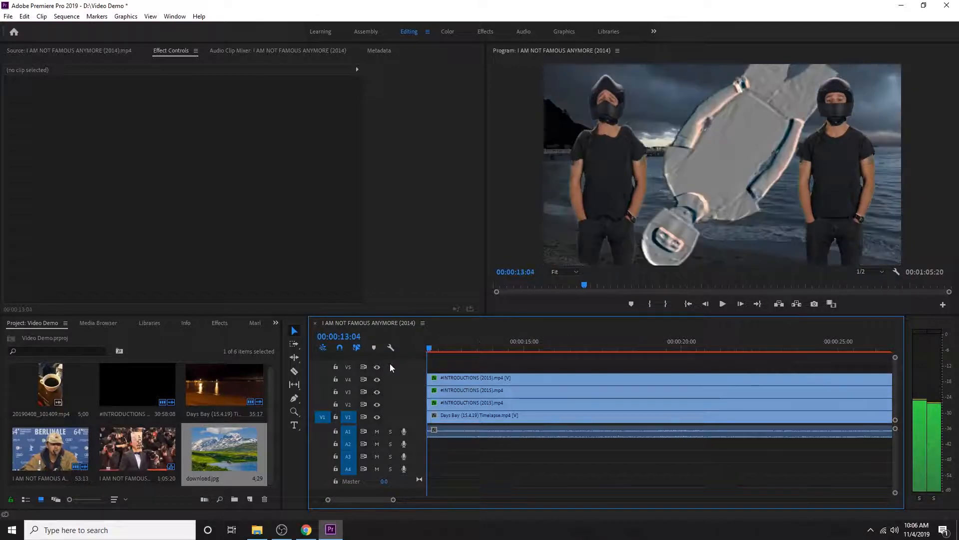
pyautogui.press('z')
pyautogui.press('super')
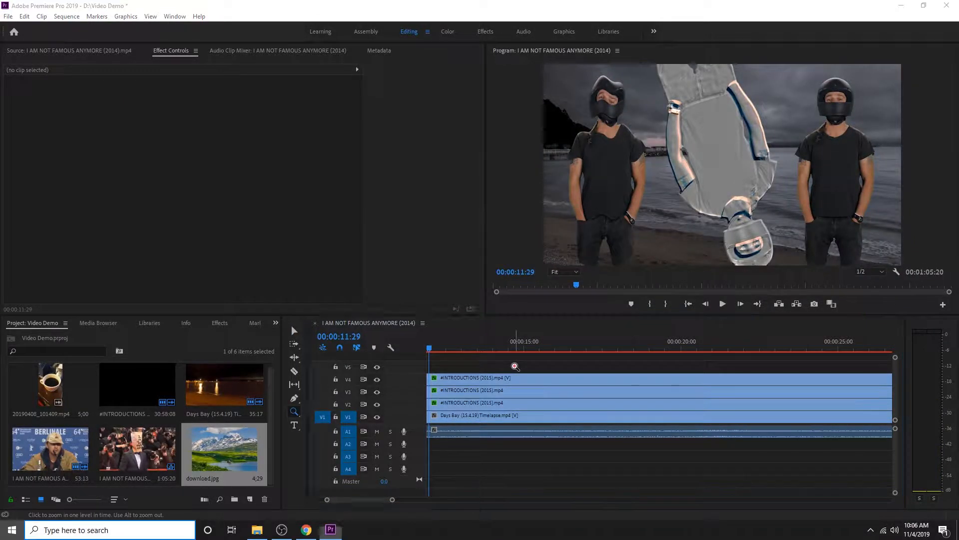
pyautogui.click(567, 358)
pyautogui.keyDown('alt'); pyautogui.click(547, 360); pyautogui.keyUp('alt')
pyautogui.keyDown('alt'); pyautogui.click(495, 373); pyautogui.keyUp('alt')
pyautogui.press('v')
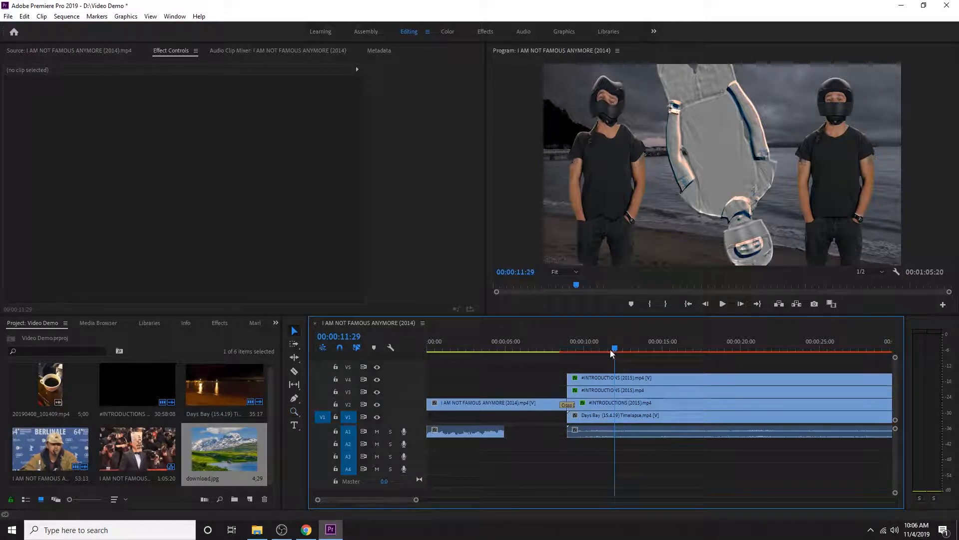
pyautogui.moveTo(614, 348); pyautogui.dragTo(490, 345)
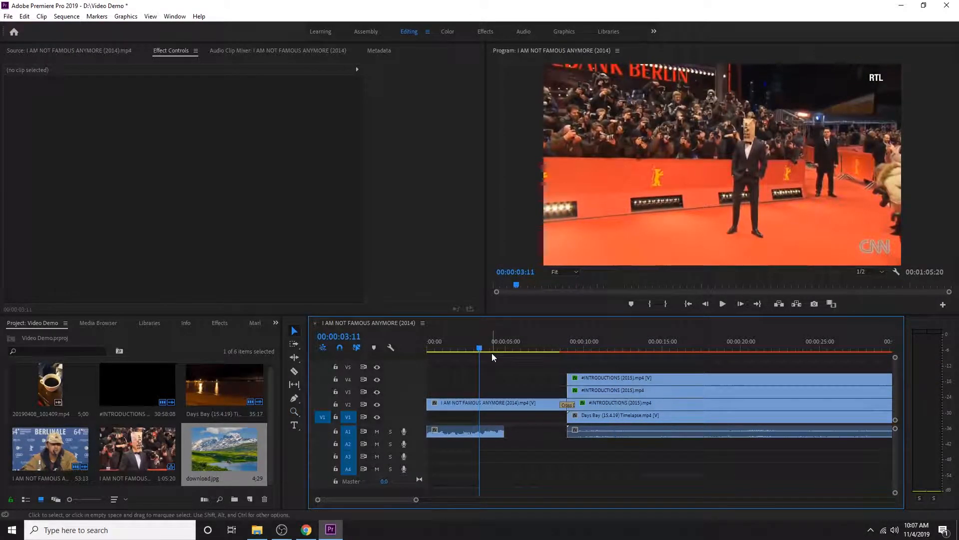
pyautogui.click(432, 350)
pyautogui.moveTo(432, 349); pyautogui.dragTo(425, 350)
pyautogui.click(466, 404)
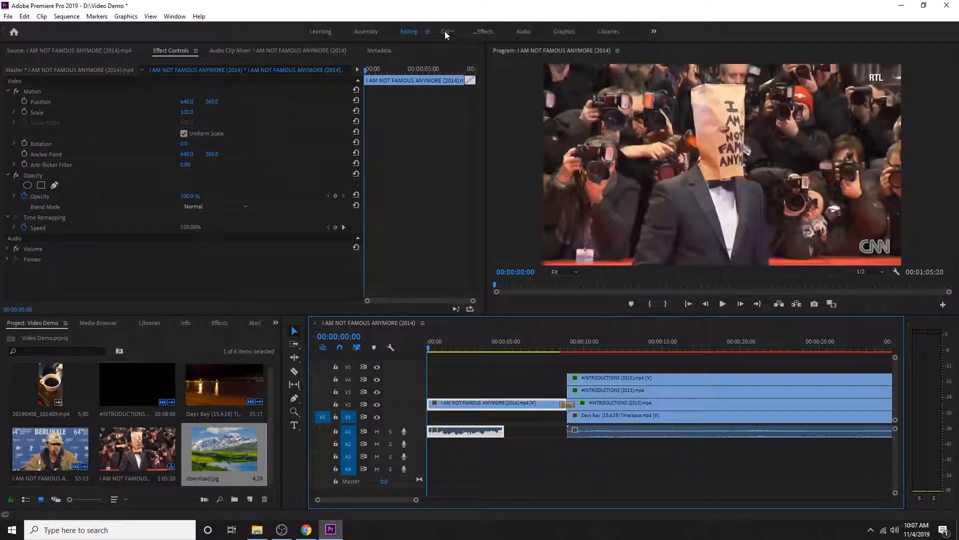
pyautogui.click(447, 31)
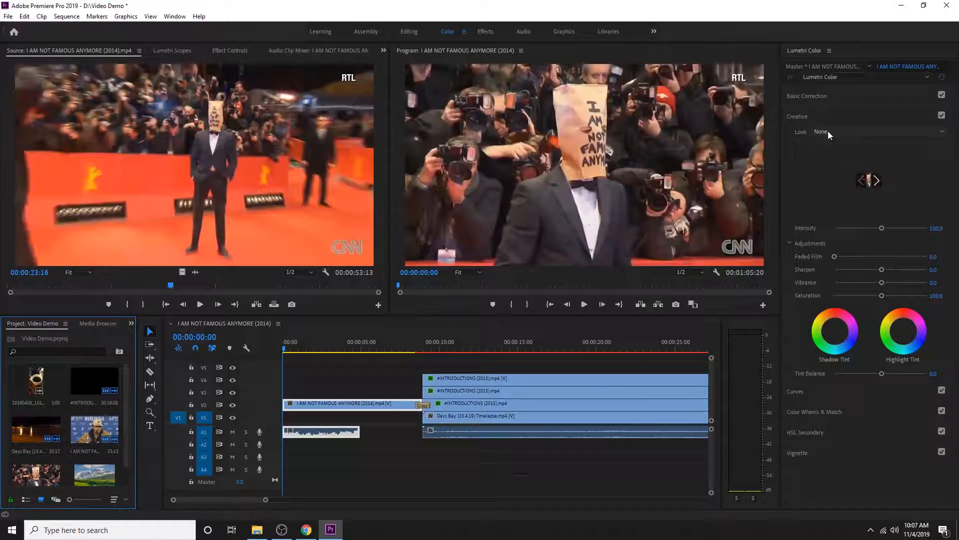
# Try the Fuji F125 Kodak 2395 (by Adobe) creative look on the clip with its Intensity raised to about 152.4
pyautogui.click(840, 133)
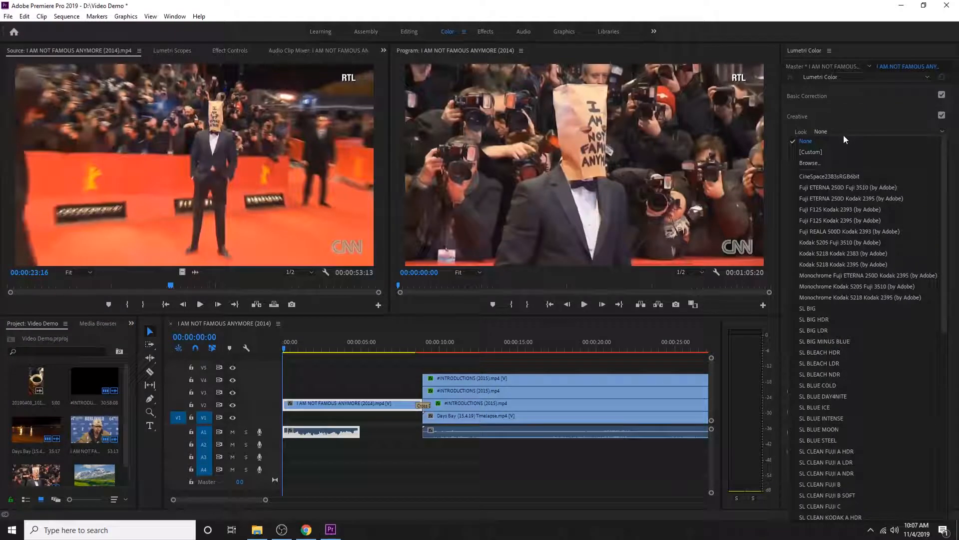
pyautogui.scroll(-5, 866, 208)
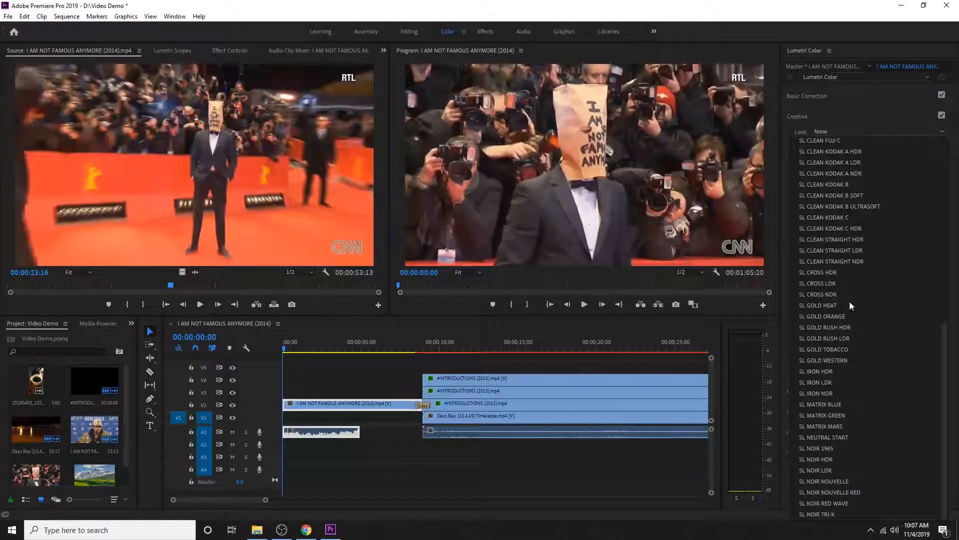
pyautogui.scroll(5, 874, 395)
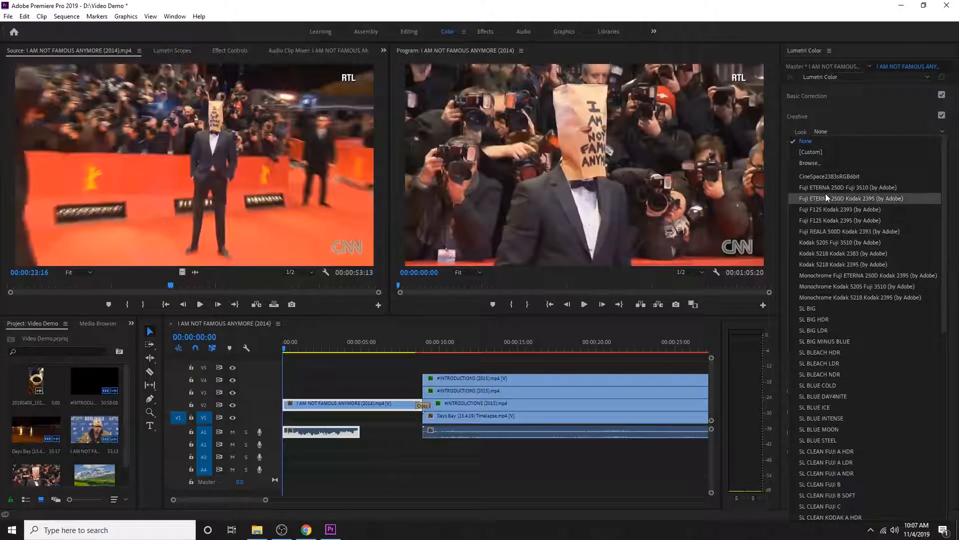
pyautogui.click(814, 221)
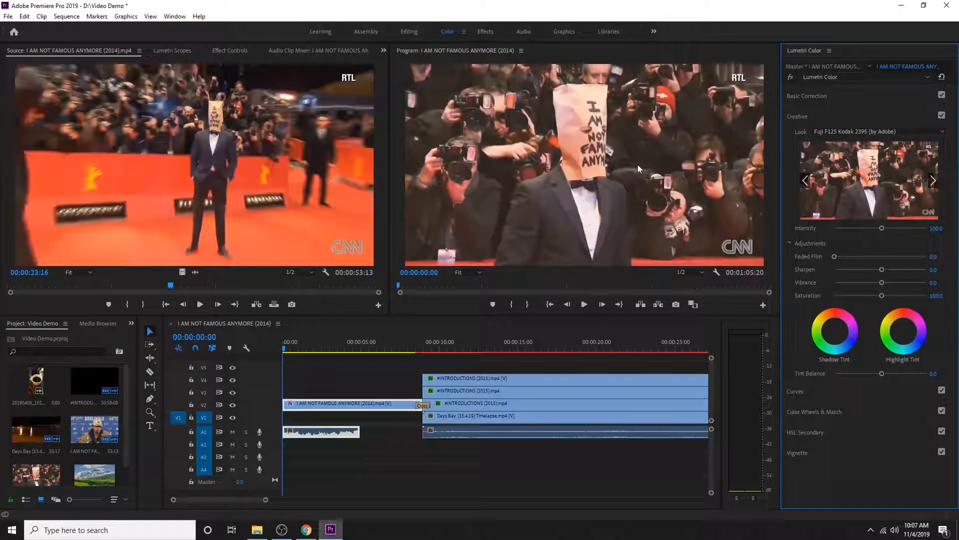
pyautogui.moveTo(881, 228); pyautogui.dragTo(905, 231)
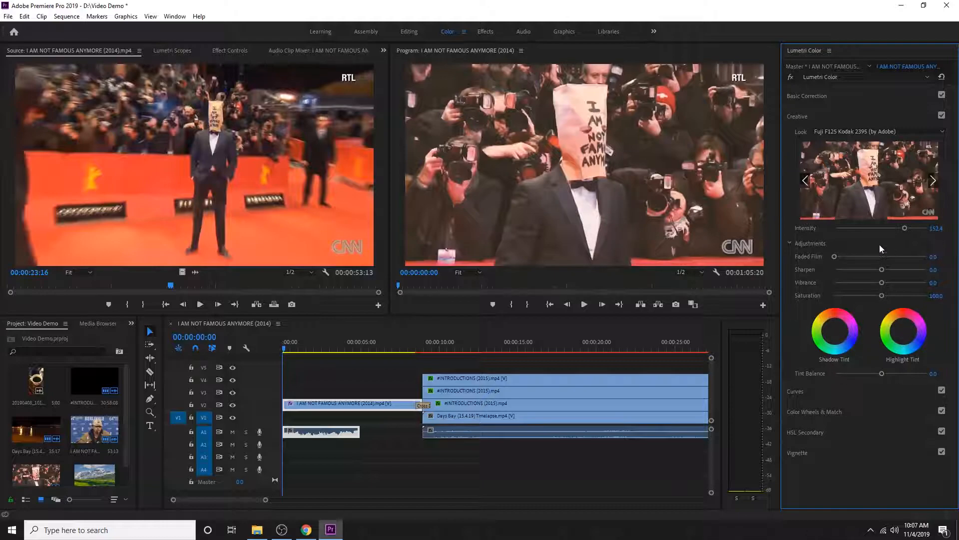
# Try the SL CLEAN KODAK A LDR creative look on the clip
pyautogui.click(874, 132)
pyautogui.scroll(-3, 840, 323)
pyautogui.click(831, 334)
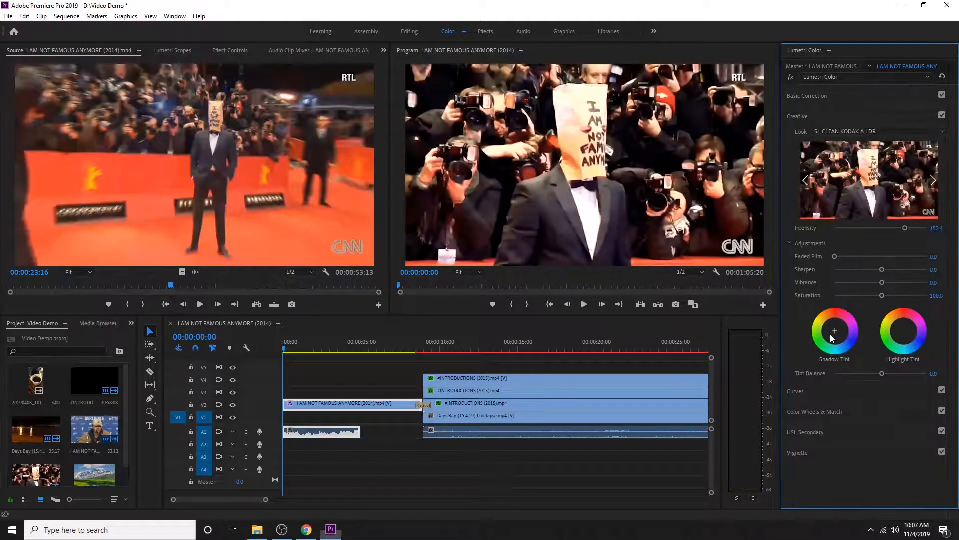
# Apply the SL CLEAN KODAK C HDR creative look to the clip and lower its Intensity to about 116
pyautogui.click(863, 131)
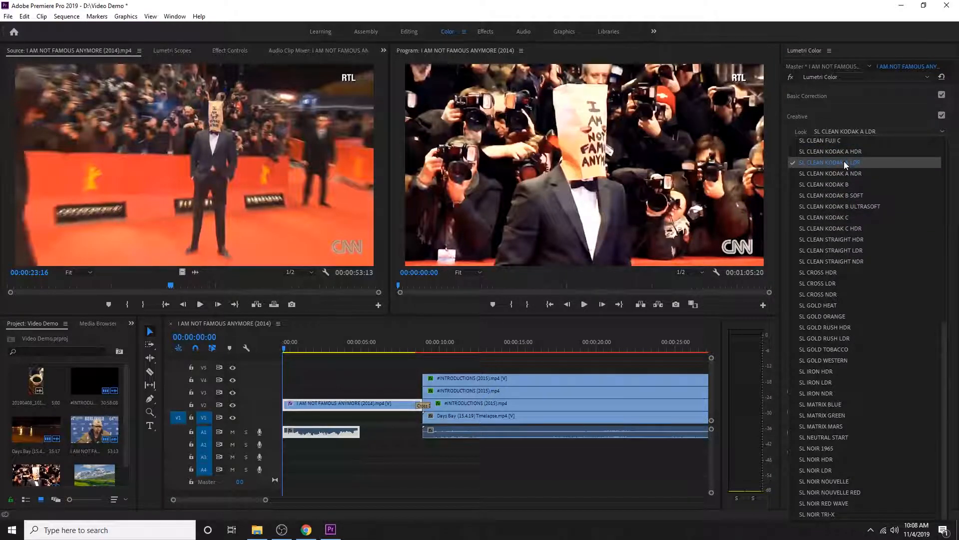
pyautogui.click(849, 228)
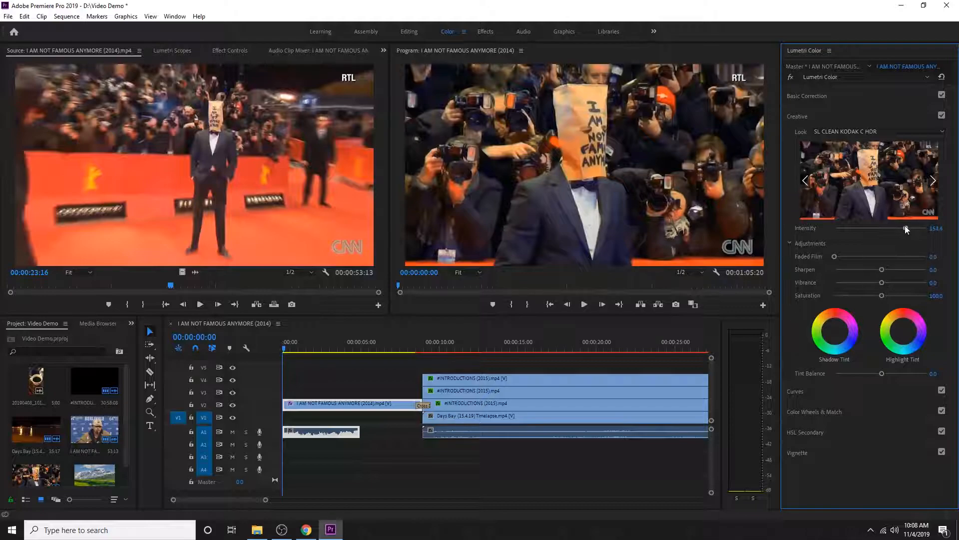
pyautogui.moveTo(905, 228)
pyautogui.mouseDown()
pyautogui.moveTo(801, 219)
pyautogui.moveTo(887, 222)
pyautogui.mouseUp()
# Try extreme Sharpen and Saturation values, settling on about 28.6 for Sharpen, 87 for Vibrance and 156 for Saturation
pyautogui.moveTo(883, 270); pyautogui.dragTo(941, 270)
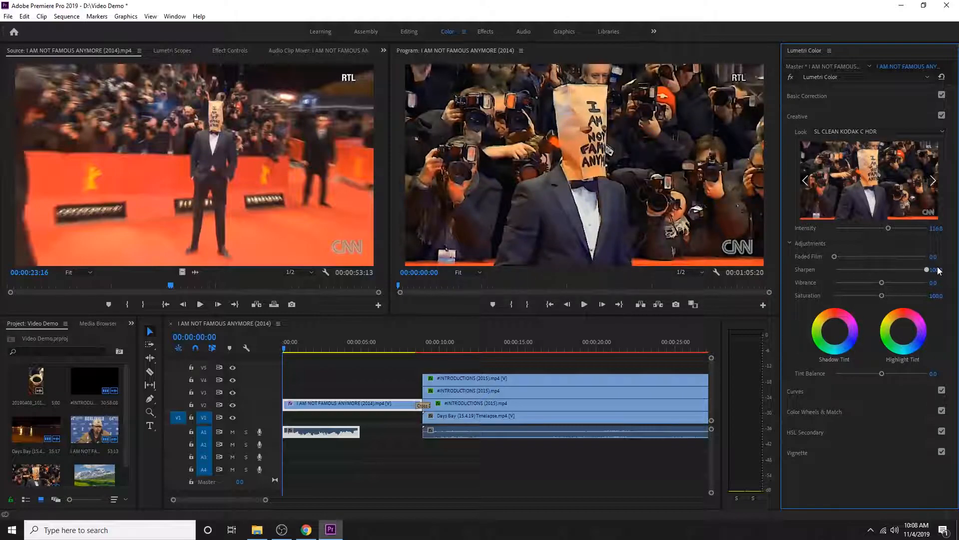
pyautogui.moveTo(939, 270); pyautogui.dragTo(889, 295)
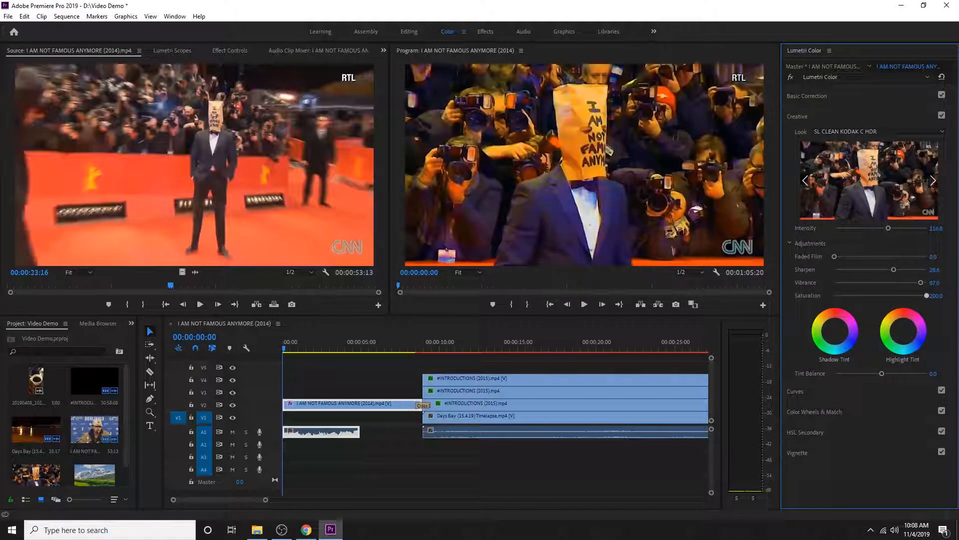
pyautogui.moveTo(927, 296); pyautogui.dragTo(835, 301)
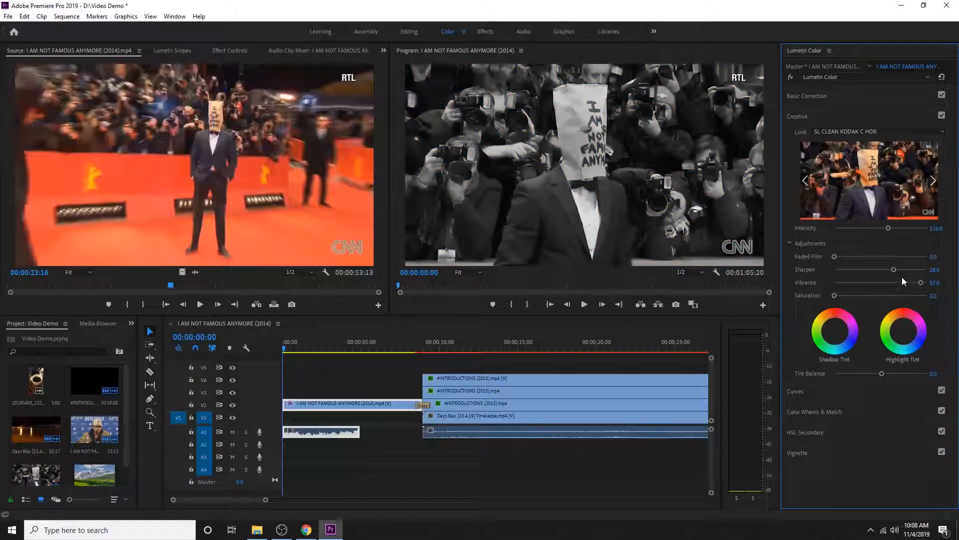
pyautogui.moveTo(834, 295); pyautogui.dragTo(847, 295)
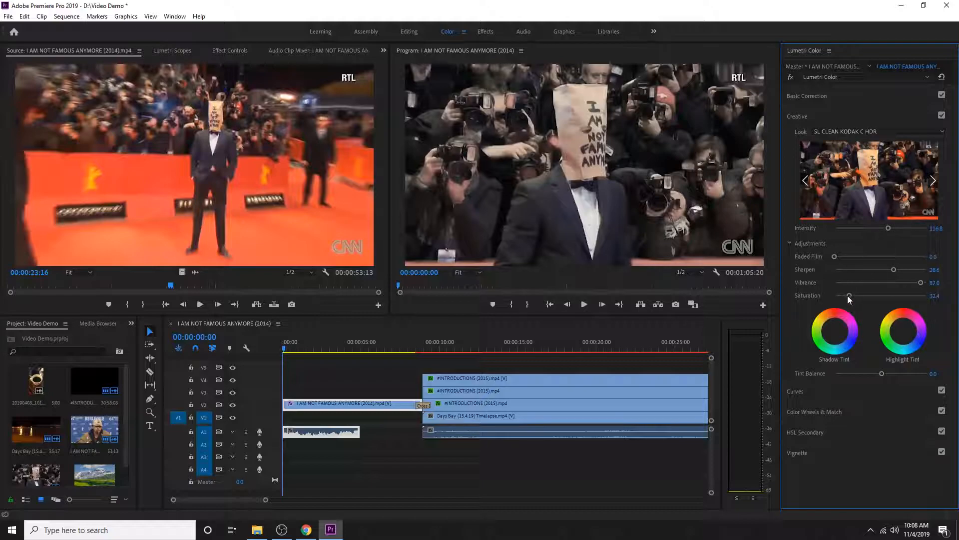
pyautogui.moveTo(849, 296); pyautogui.dragTo(907, 296)
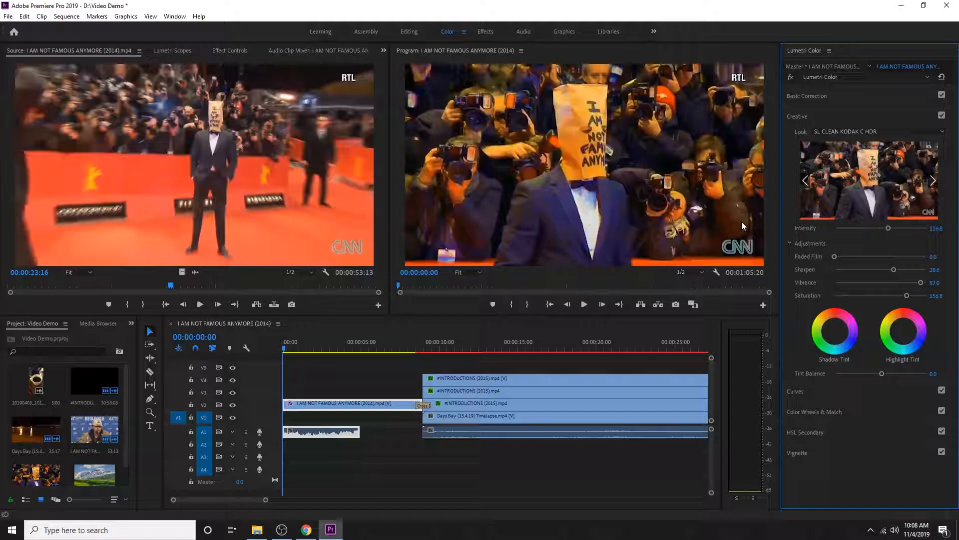
# Raise the clip's Sharpen and look Intensity further, and return to the Editing workspace
pyautogui.moveTo(895, 266); pyautogui.dragTo(918, 266)
pyautogui.moveTo(887, 228); pyautogui.dragTo(900, 227)
pyautogui.click(410, 31)
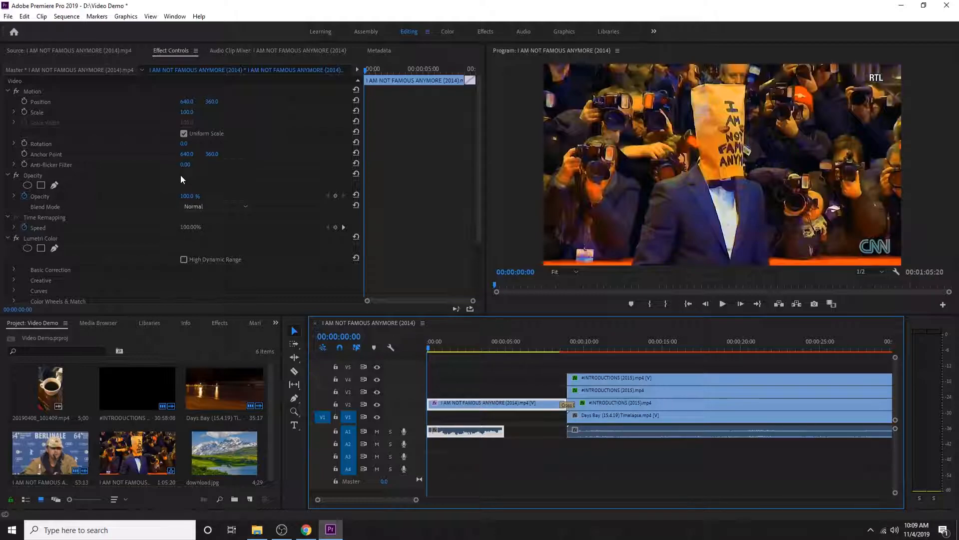
# Toggle the clip's Lumetri Color effect off and back on to compare the grade, and play the graded clip from its start
pyautogui.click(184, 133)
pyautogui.scroll(-1, 133, 265)
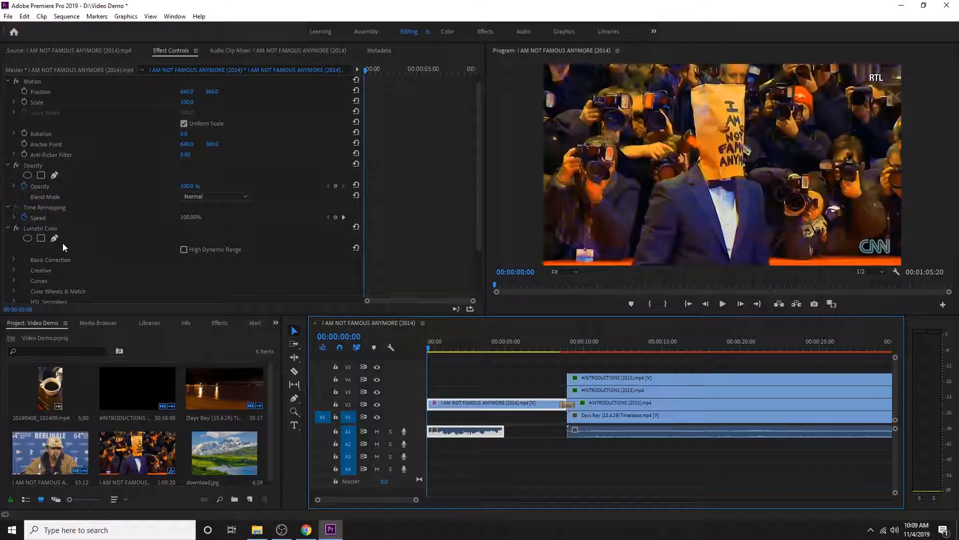
pyautogui.click(16, 230)
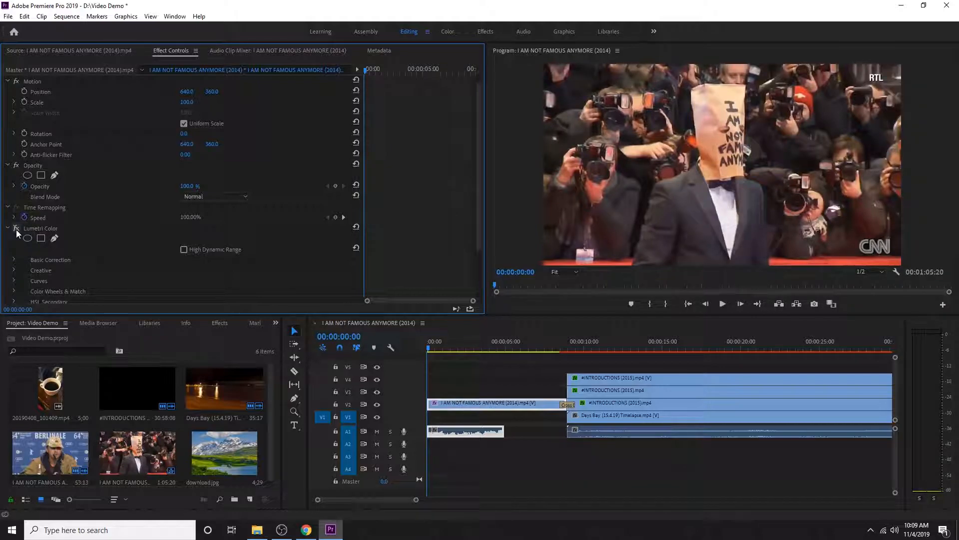
pyautogui.click(16, 230)
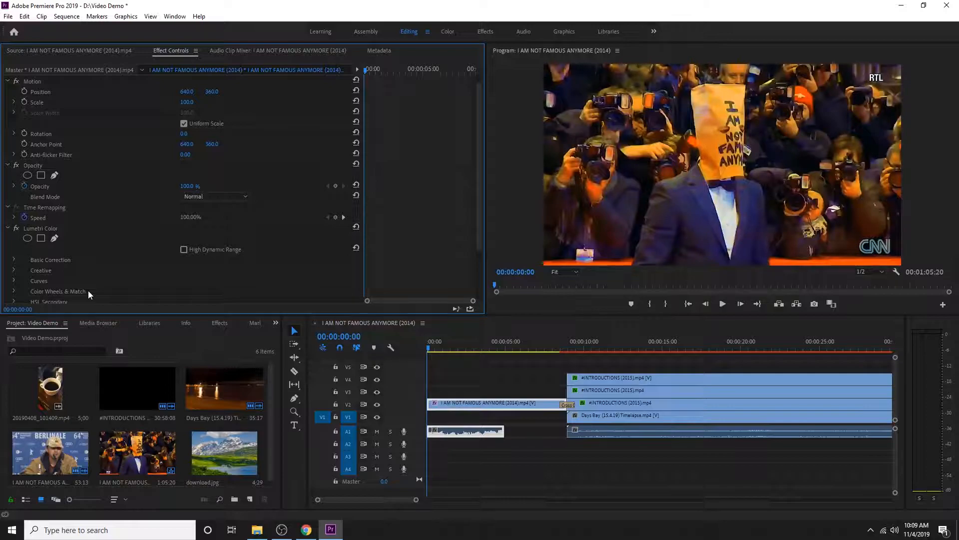
pyautogui.press('space')
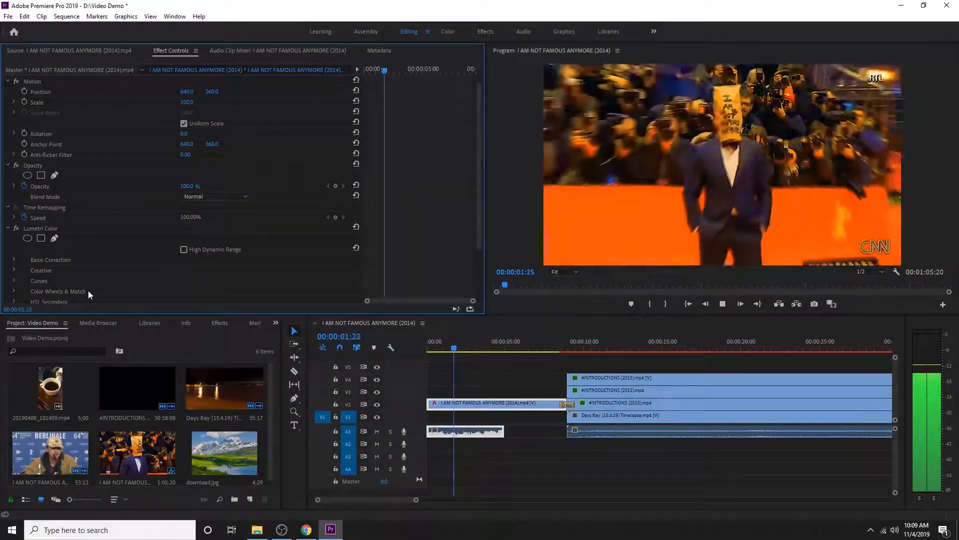
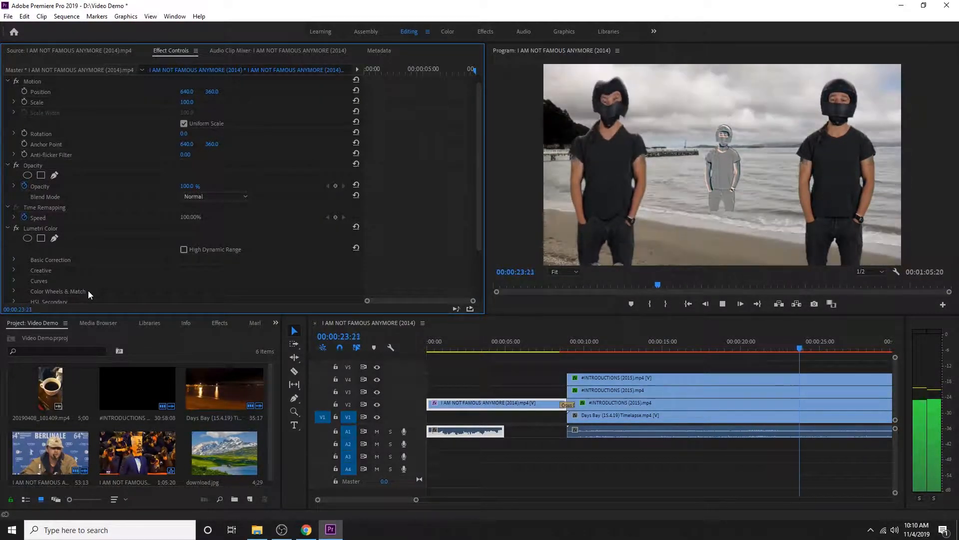
# Open the media export settings for the I AM NOT FAMOUS ANYMORE (2014) sequence with no clip selected
pyautogui.click(499, 367)
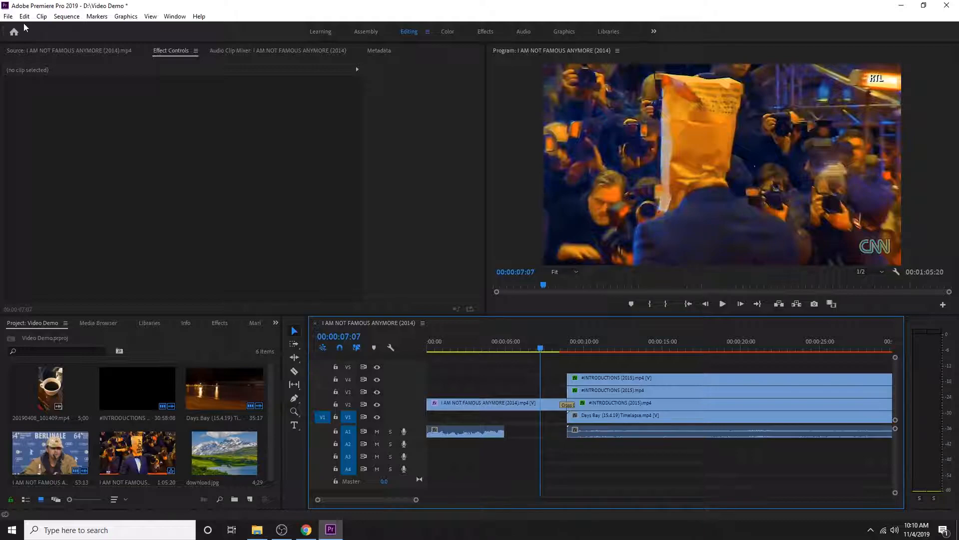
pyautogui.click(9, 16)
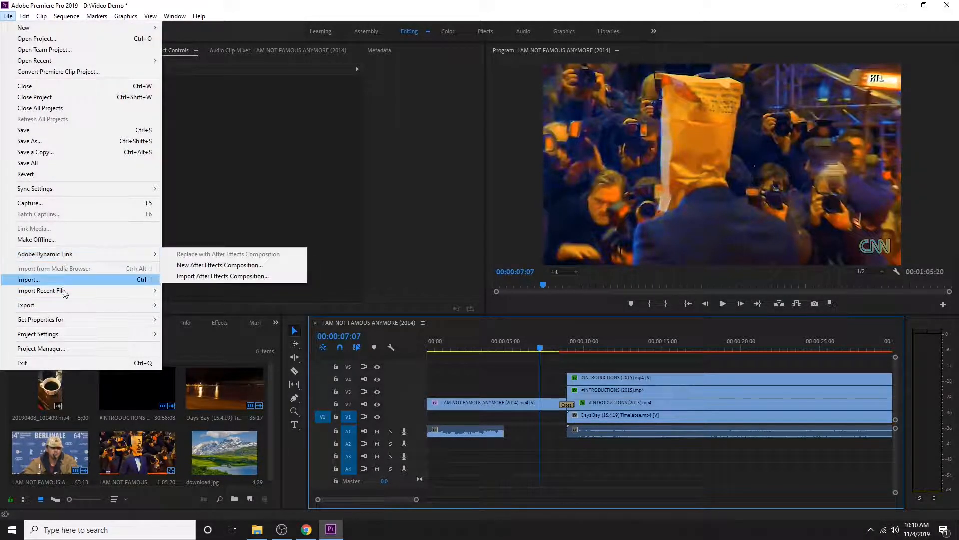
pyautogui.moveTo(67, 308)
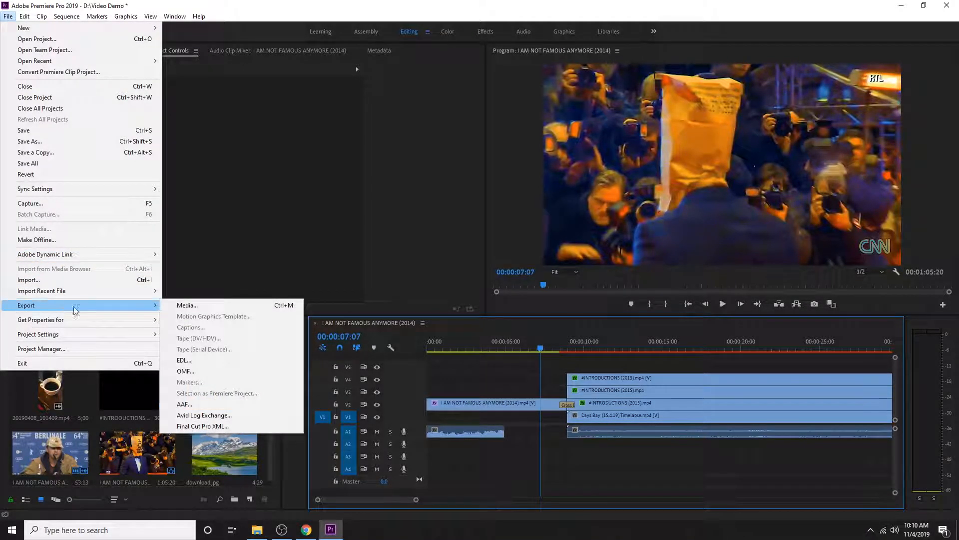
pyautogui.click(223, 305)
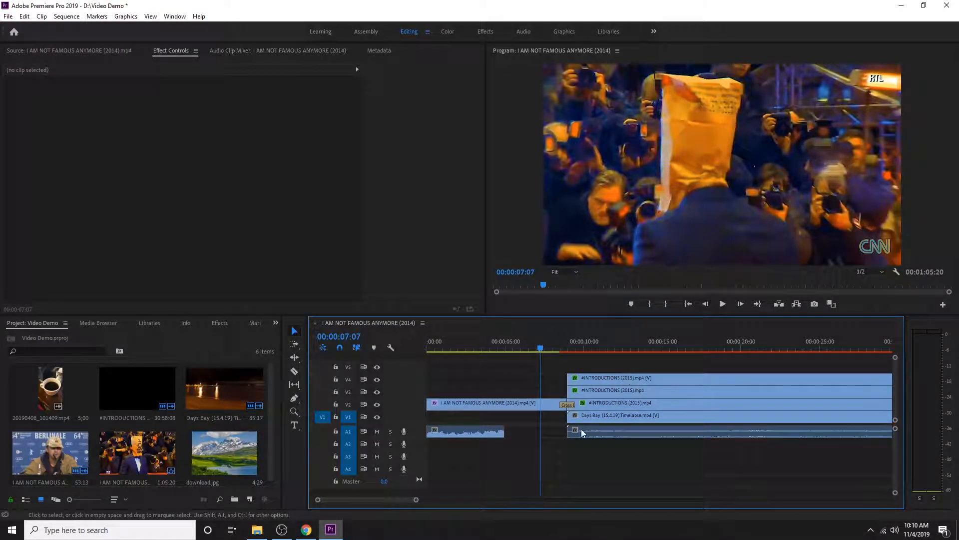
pyautogui.click(518, 379)
pyautogui.click(295, 330)
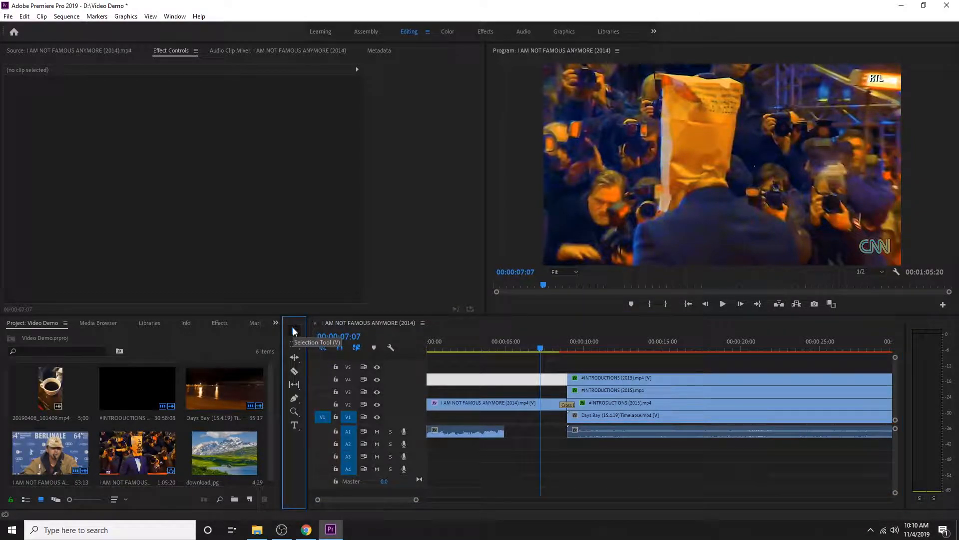
pyautogui.click(560, 368)
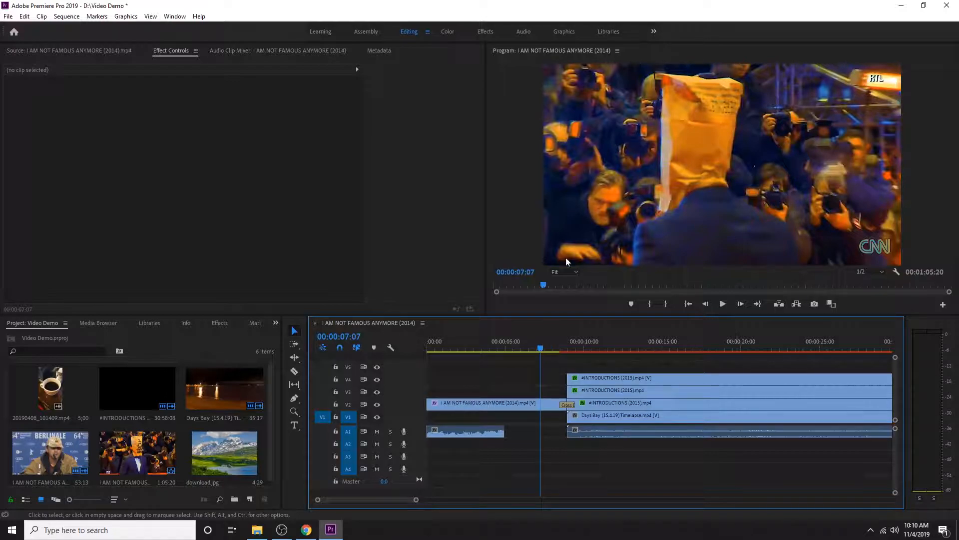
pyautogui.click(8, 16)
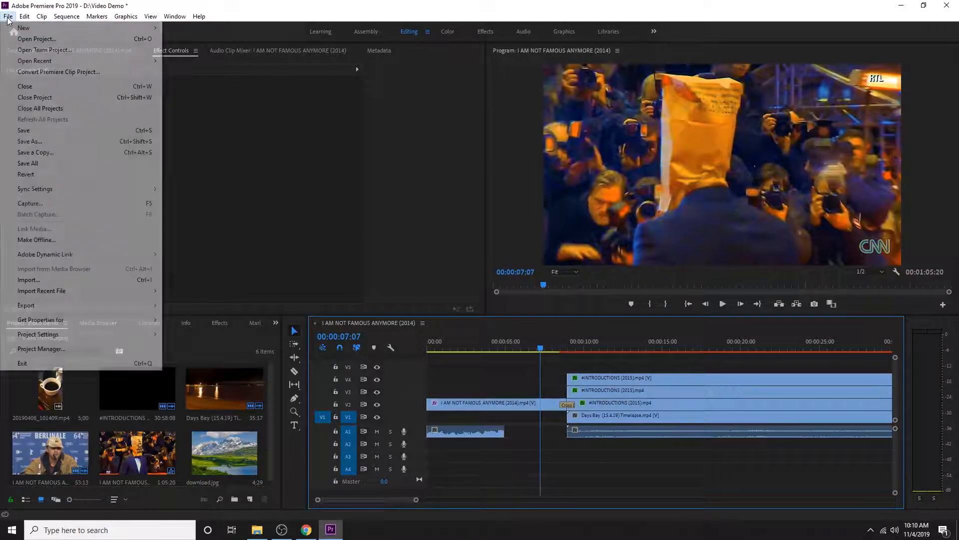
pyautogui.moveTo(119, 304)
pyautogui.click(185, 305)
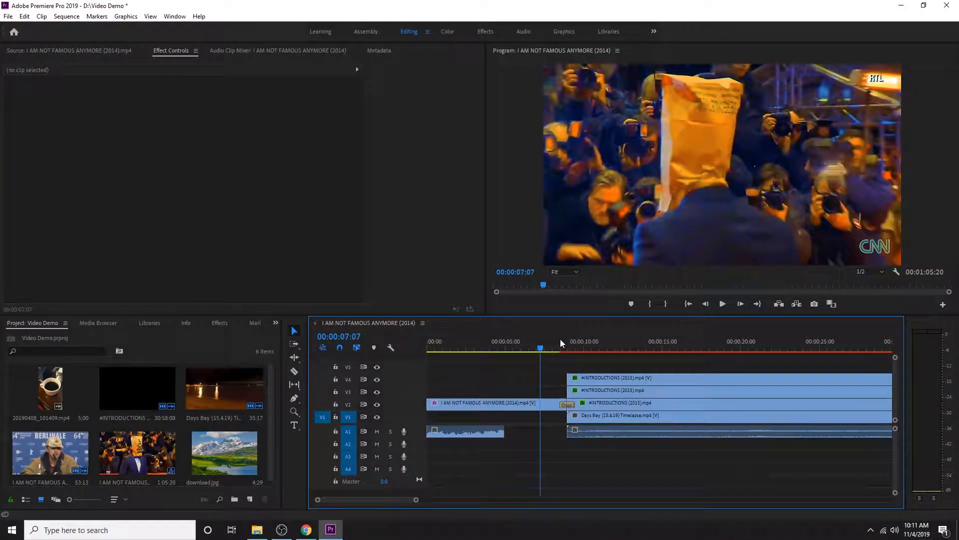
pyautogui.hotkey('ctrl', 'm')
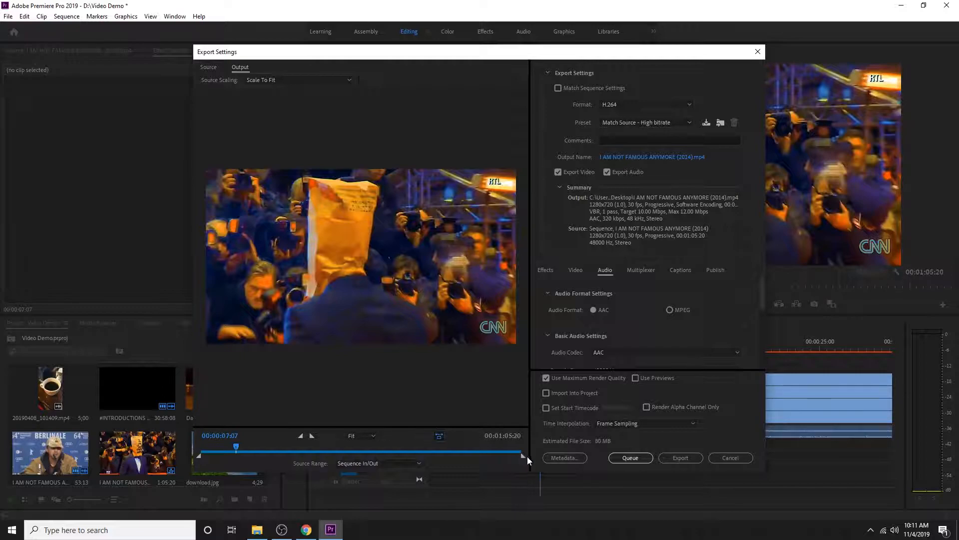
# Try shortening the export range to end at about 00:00:09:09, and extend it back to the full sequence
pyautogui.moveTo(521, 455); pyautogui.dragTo(437, 455)
pyautogui.moveTo(354, 449); pyautogui.dragTo(243, 457)
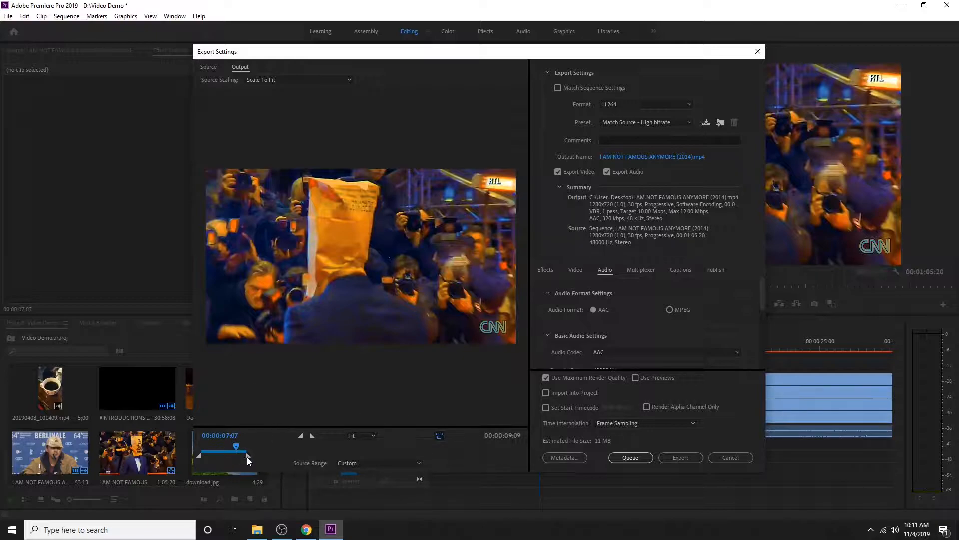
pyautogui.moveTo(407, 448); pyautogui.dragTo(547, 449)
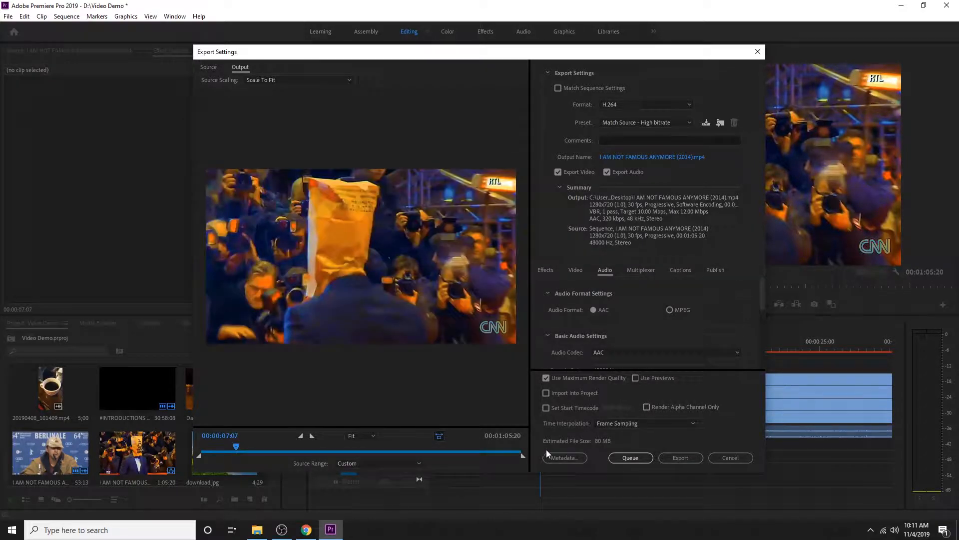
# Use the H.264 format with the Match Source - High bitrate preset, and keep audio export enabled
pyautogui.click(629, 103)
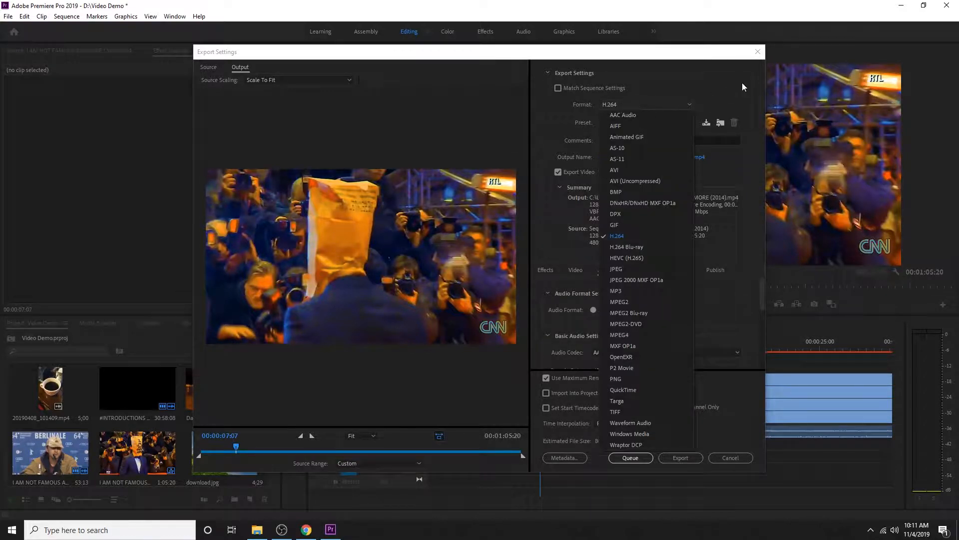
pyautogui.click(716, 83)
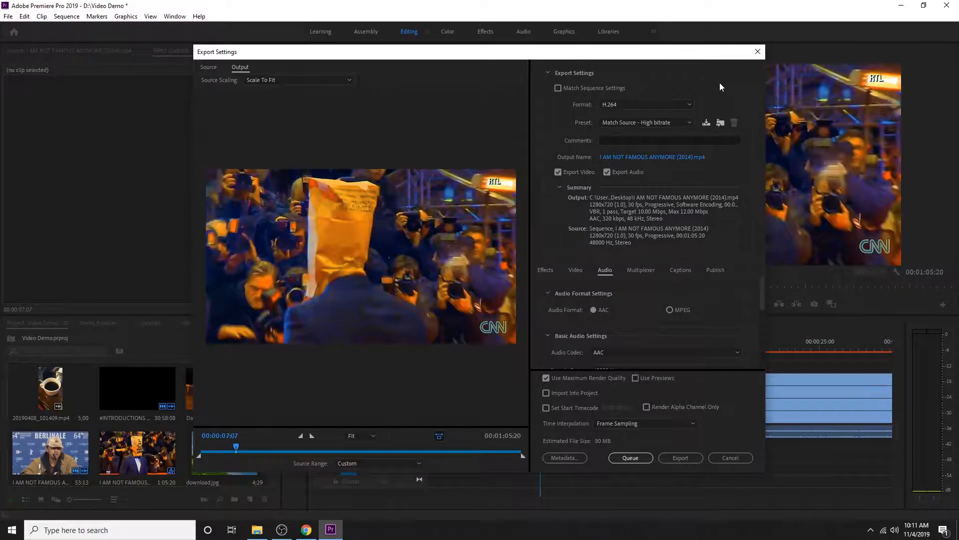
pyautogui.click(670, 124)
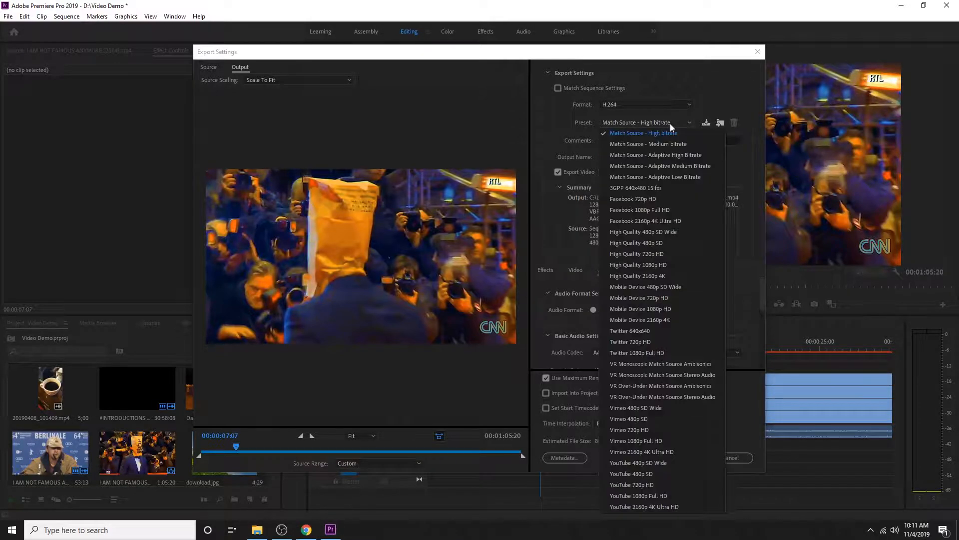
pyautogui.click(632, 134)
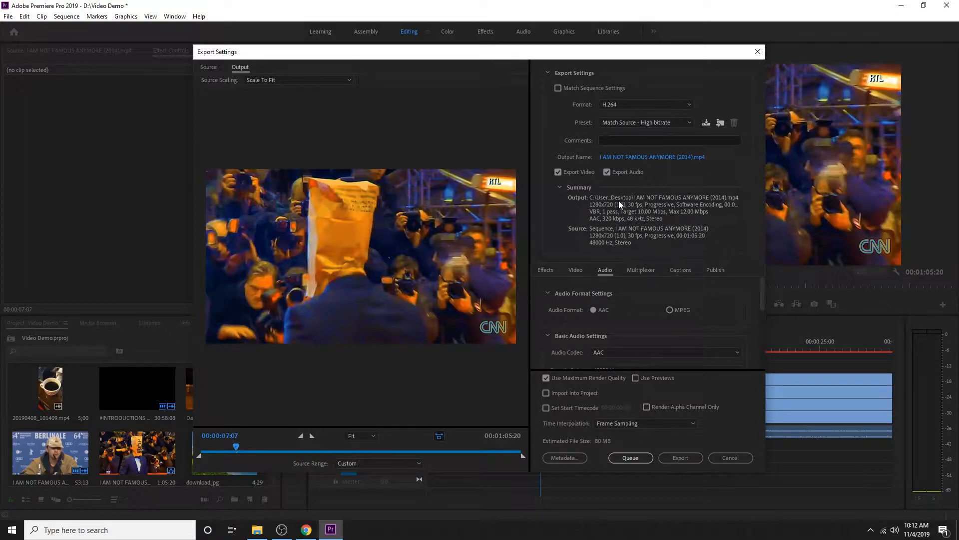
pyautogui.click(607, 172)
pyautogui.click(607, 173)
# Name the output file Video1 on the Desktop and export the sequence
pyautogui.click(630, 158)
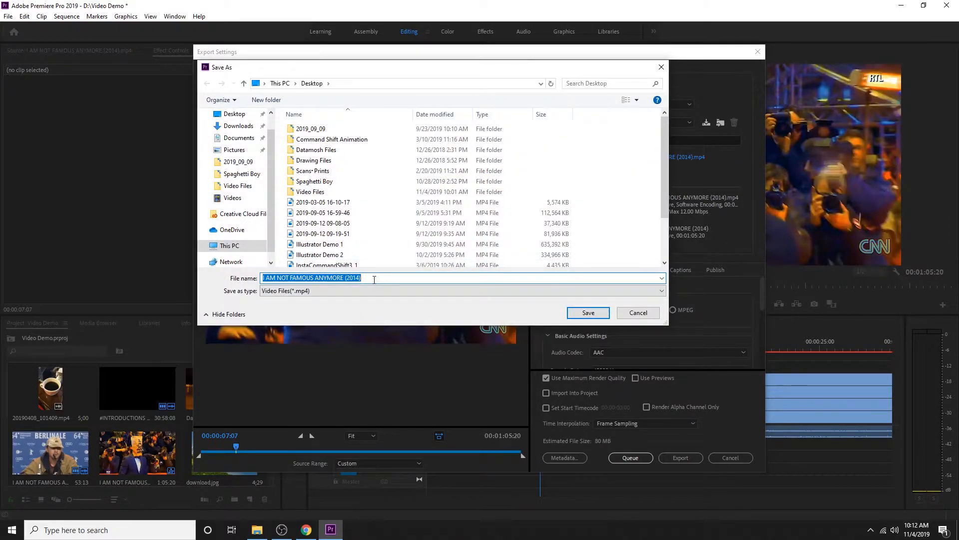
pyautogui.write('Video1')
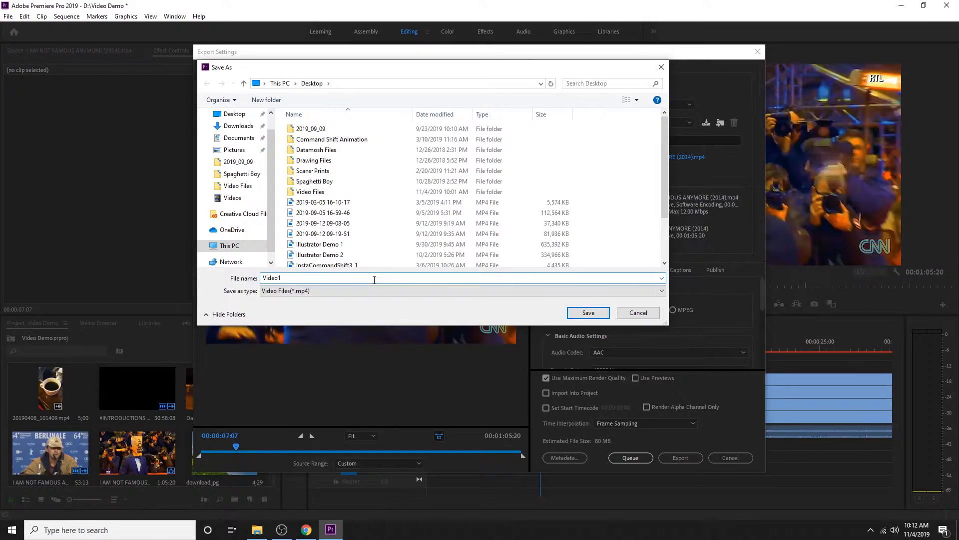
pyautogui.click(588, 313)
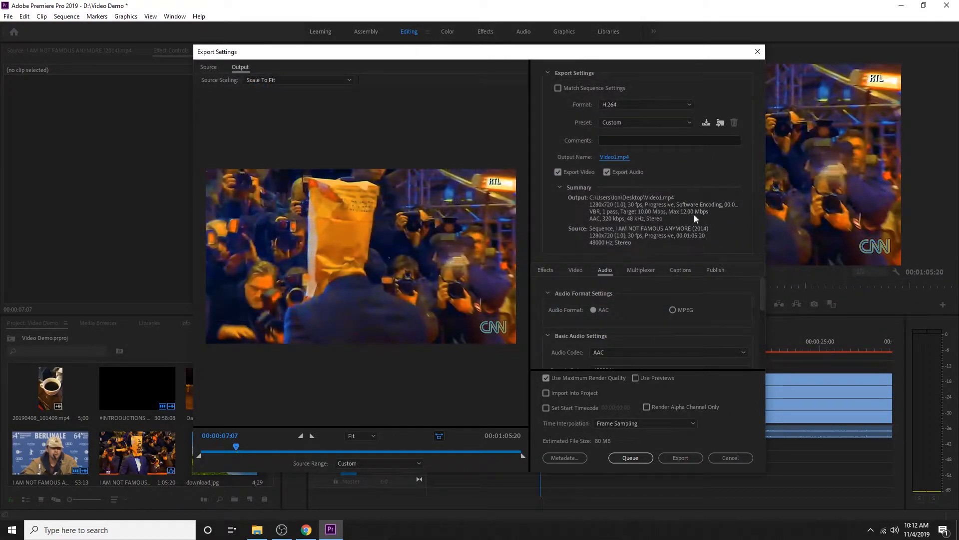
pyautogui.click(689, 456)
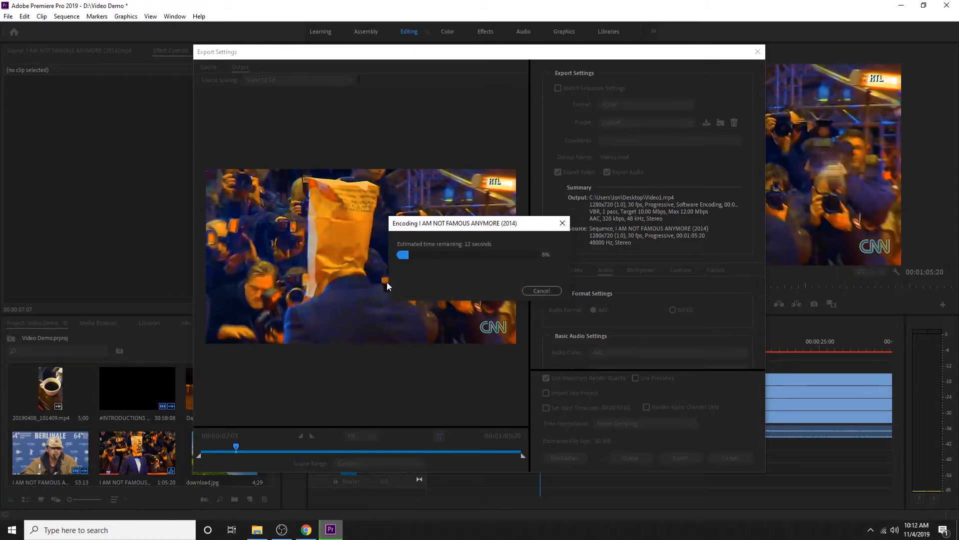